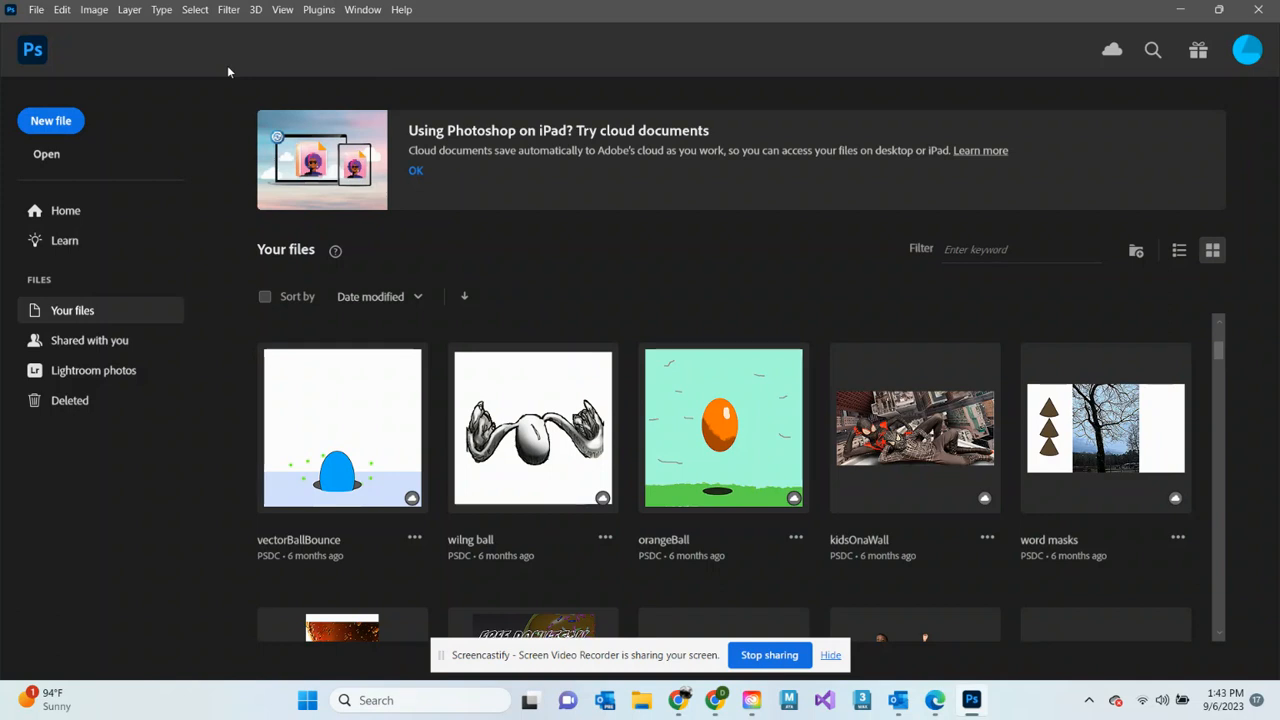
# Create a new landscape Letter print document, 11 x 8.5 inches at 300 pixels/inch in RGB Color with a white background
pyautogui.click(55, 124)
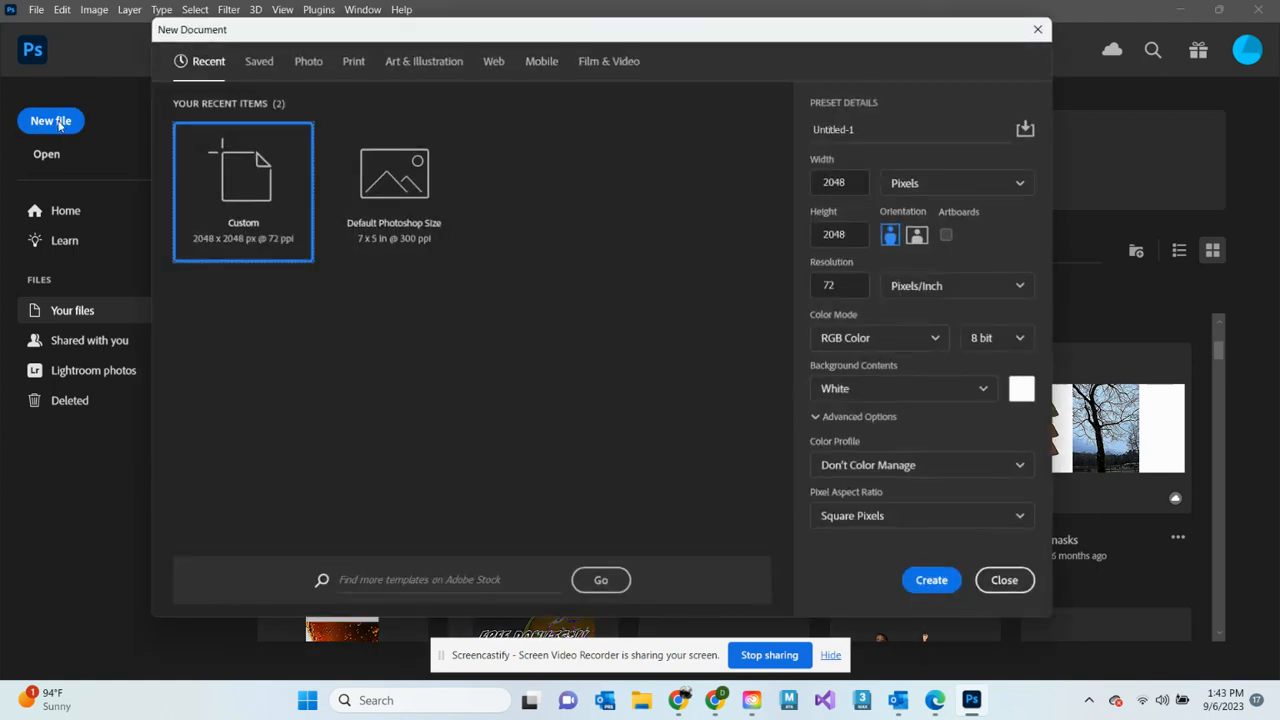
pyautogui.click(354, 61)
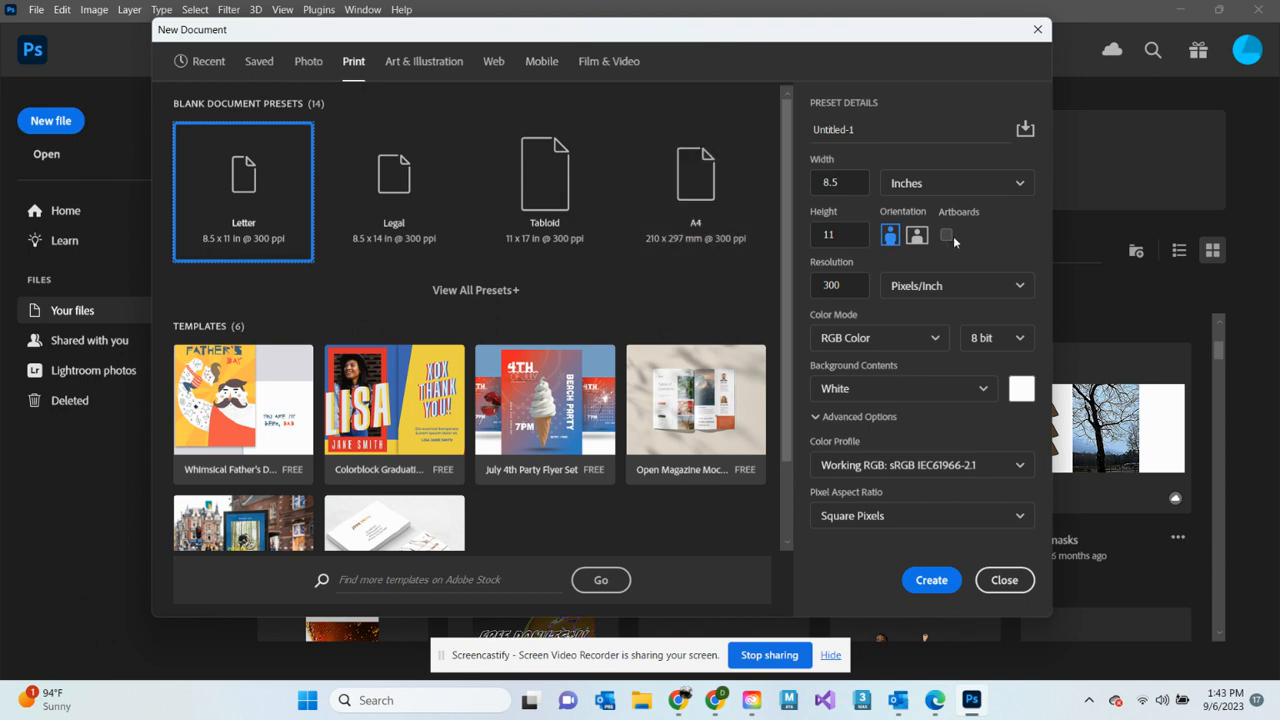
pyautogui.click(918, 235)
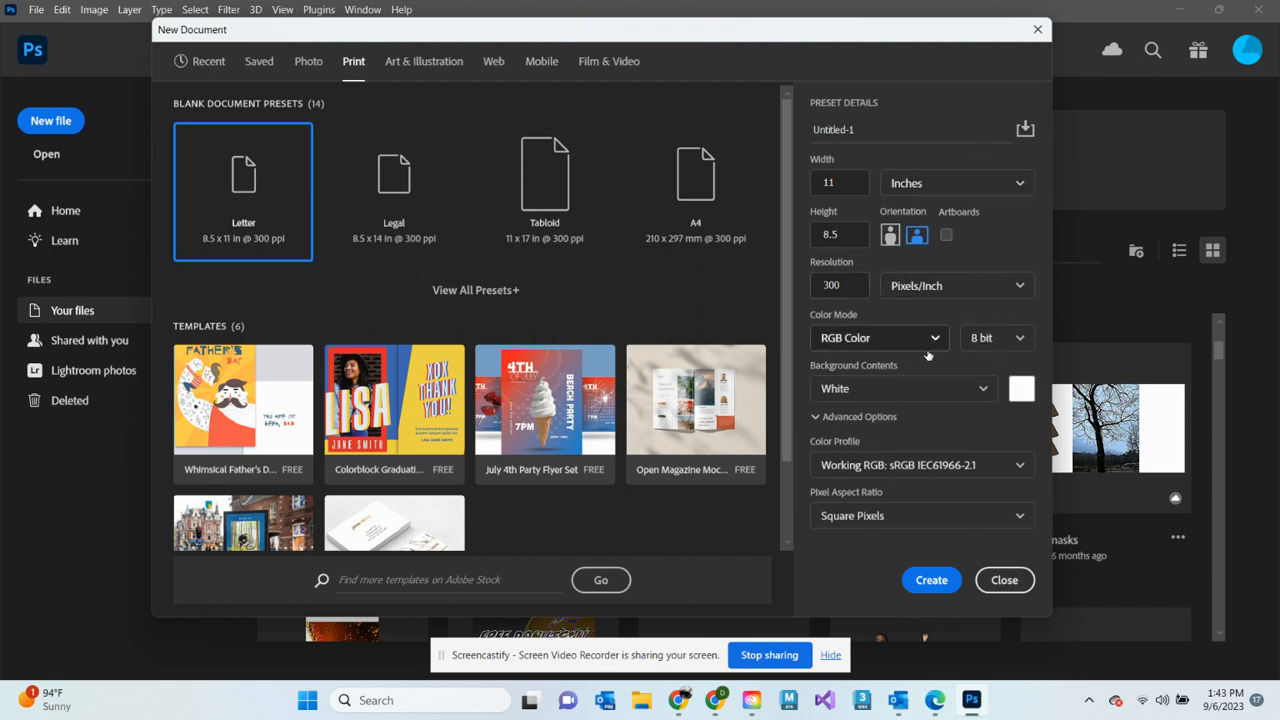
pyautogui.click(931, 580)
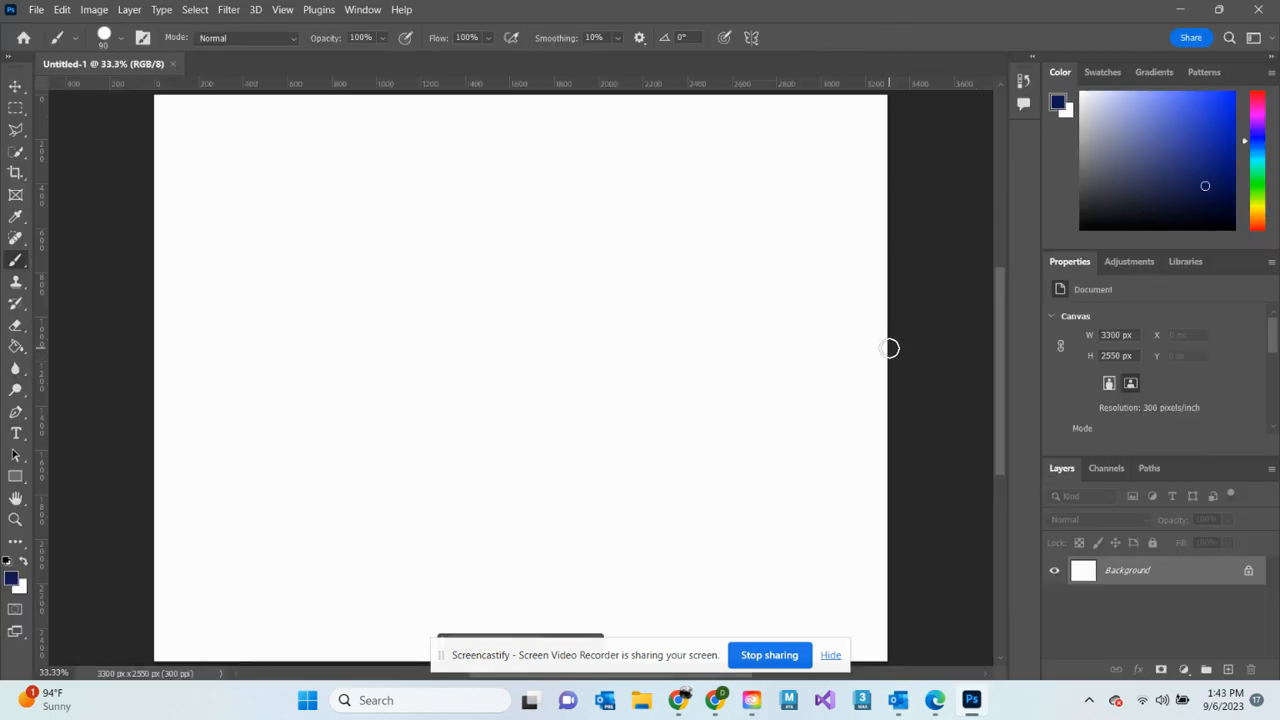
pyautogui.scroll(-2, 594, 297)
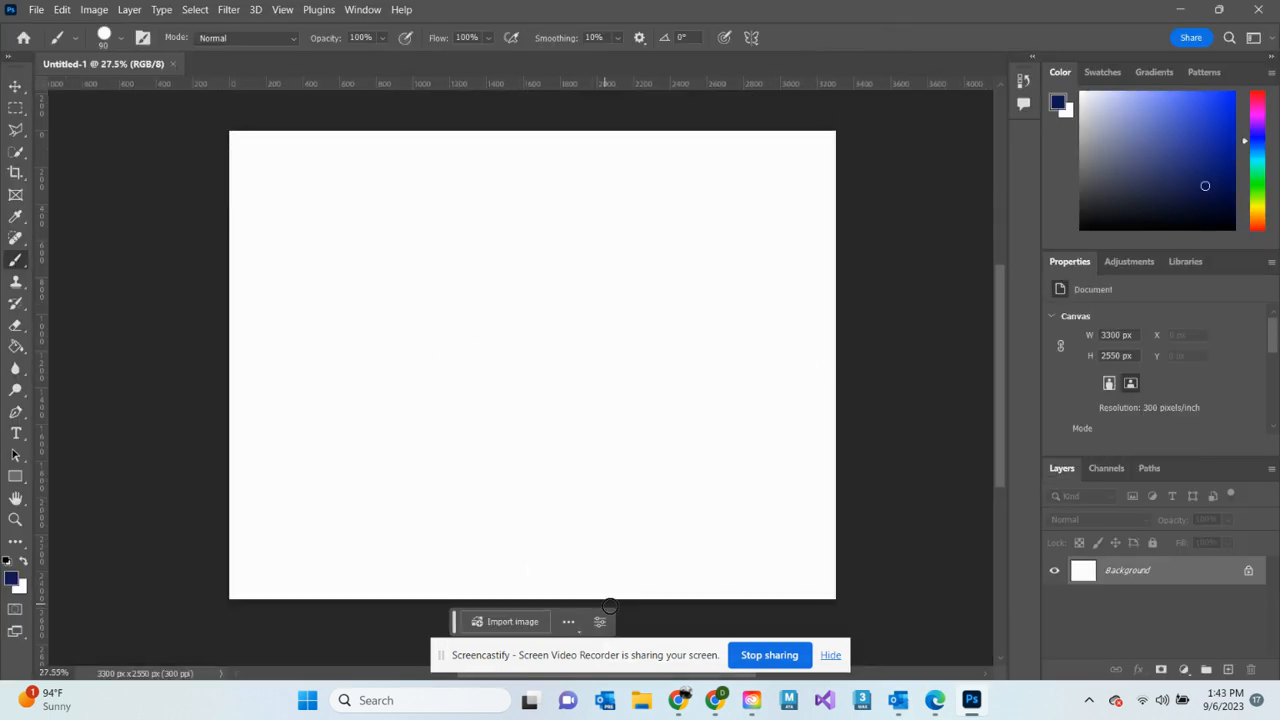
pyautogui.moveTo(634, 651); pyautogui.dragTo(277, 633)
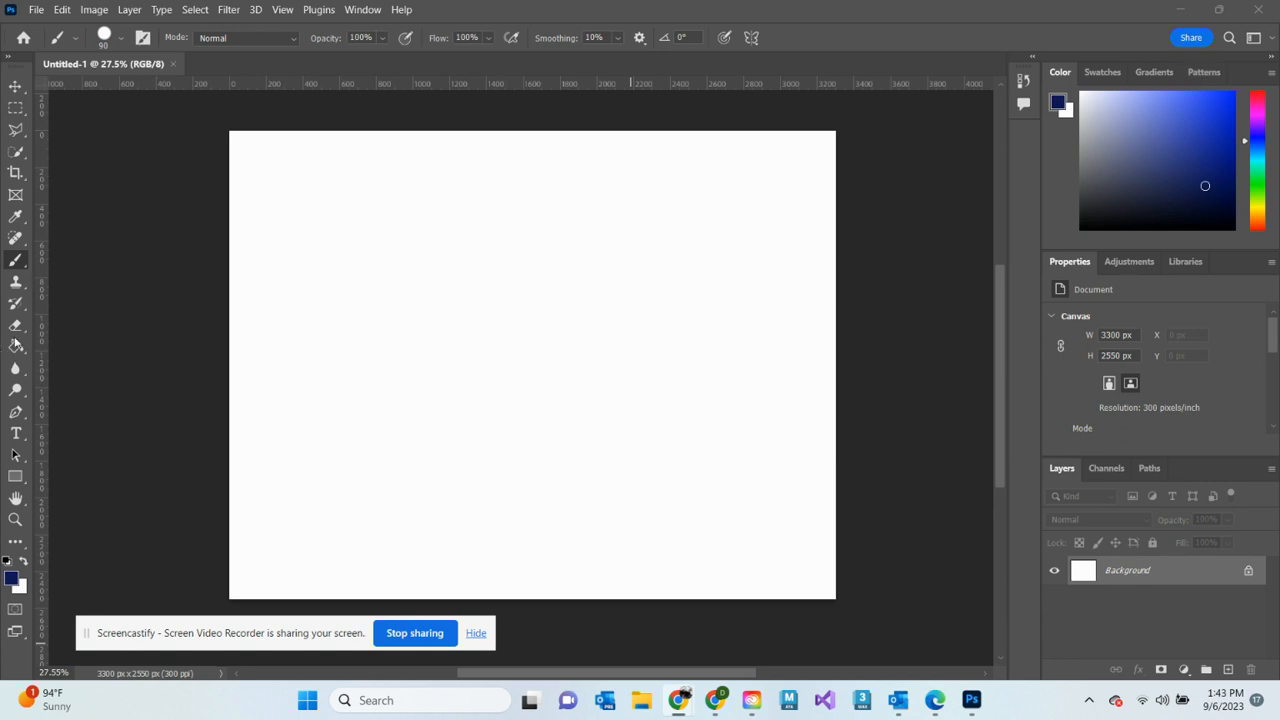
pyautogui.click(354, 10)
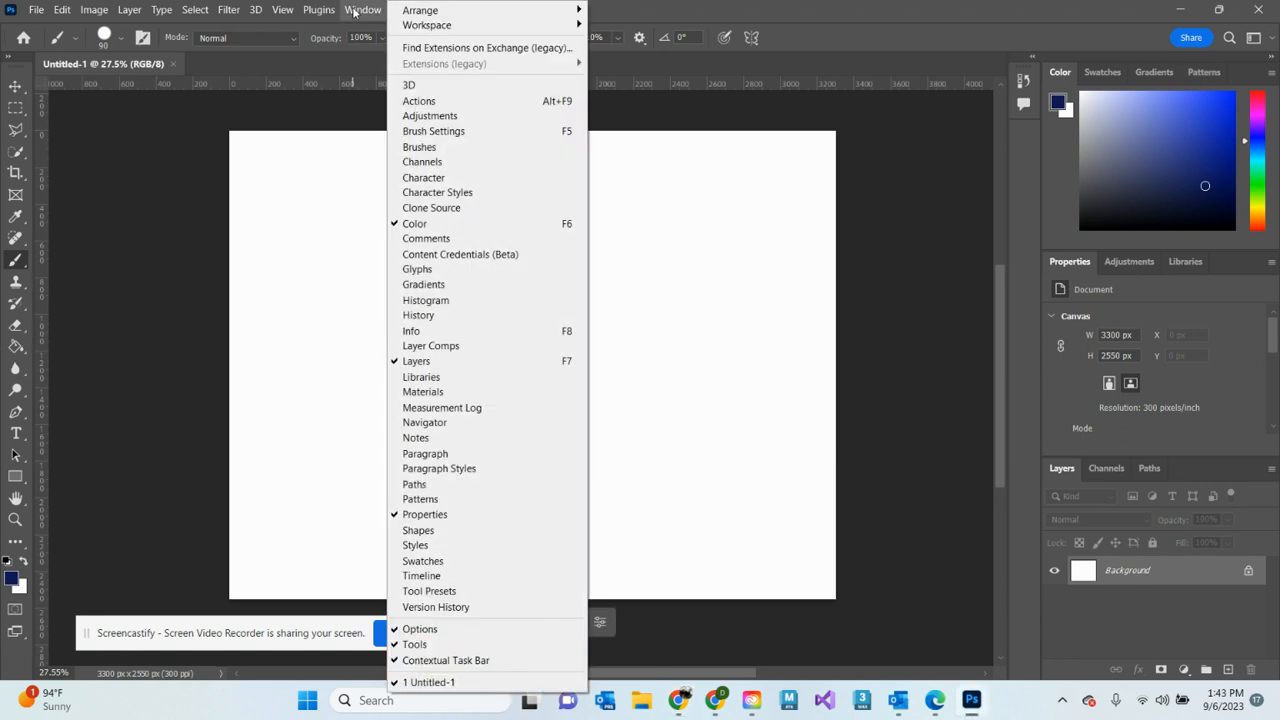
pyautogui.moveTo(425, 27)
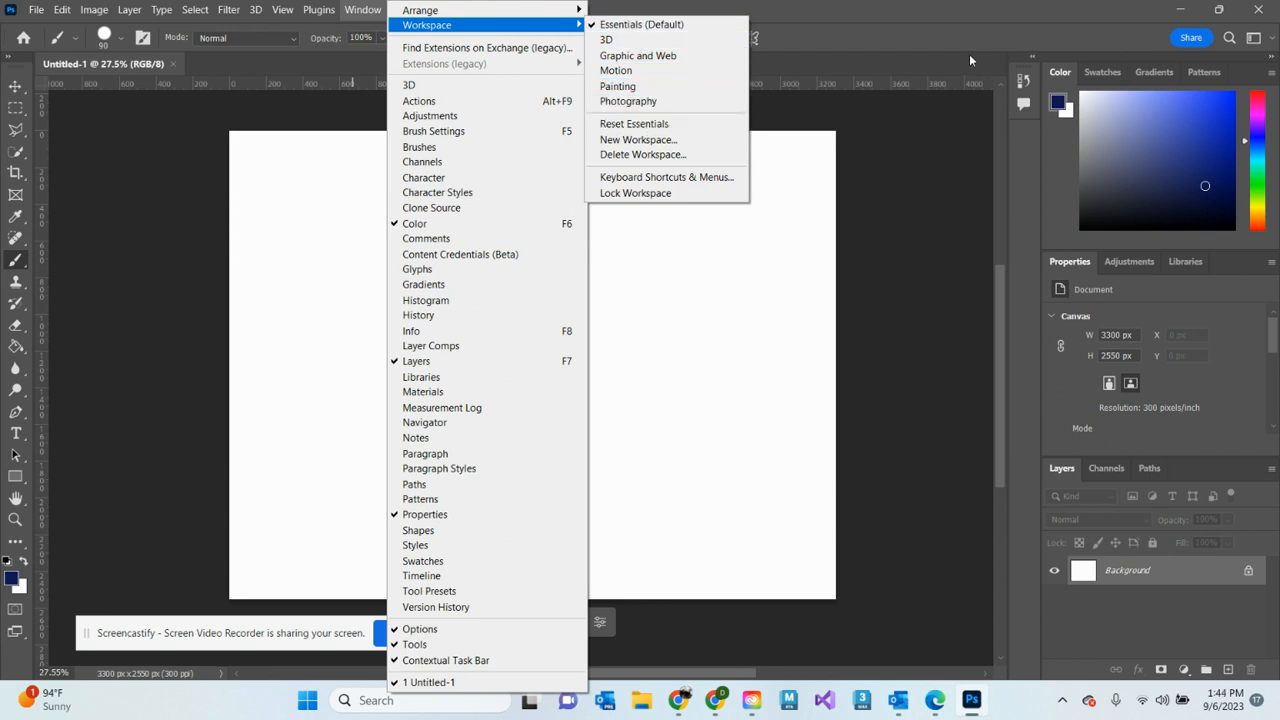
pyautogui.press('Escape')
pyautogui.press('Escape')
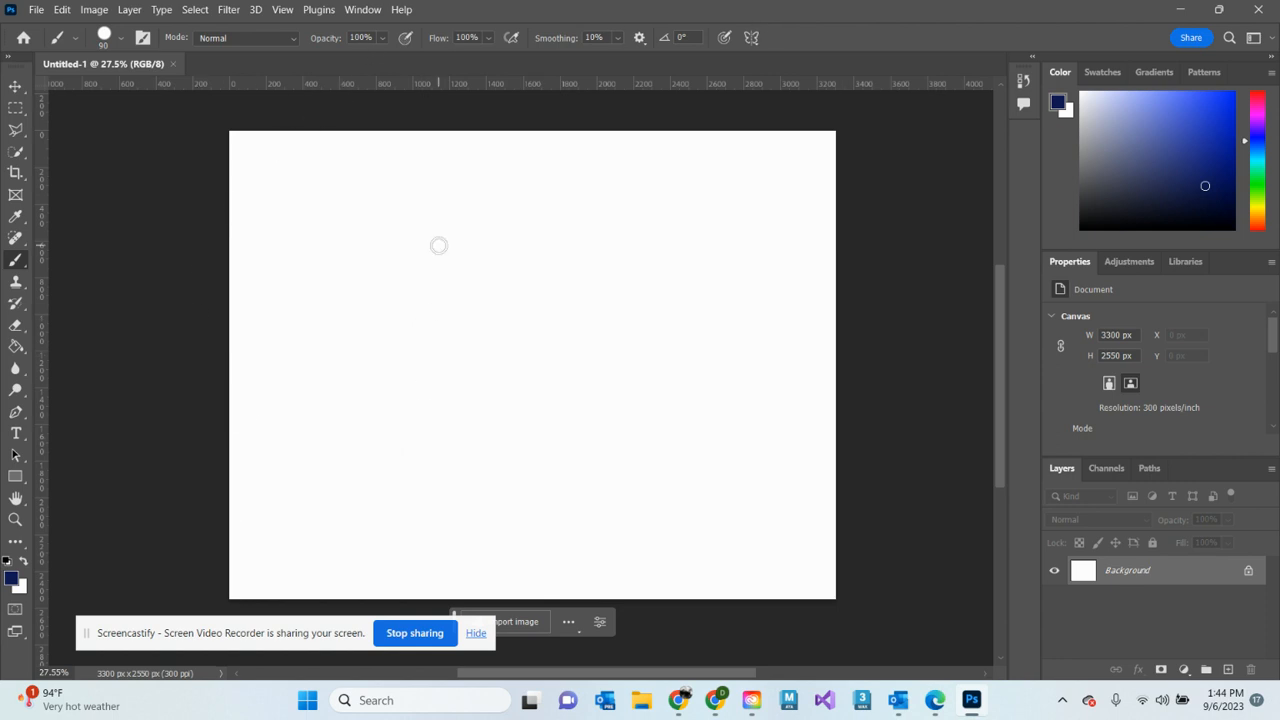
# Place the sBoard_rough image from the Downloads folder as an embedded object on the canvas and commit it at its default size
pyautogui.click(36, 10)
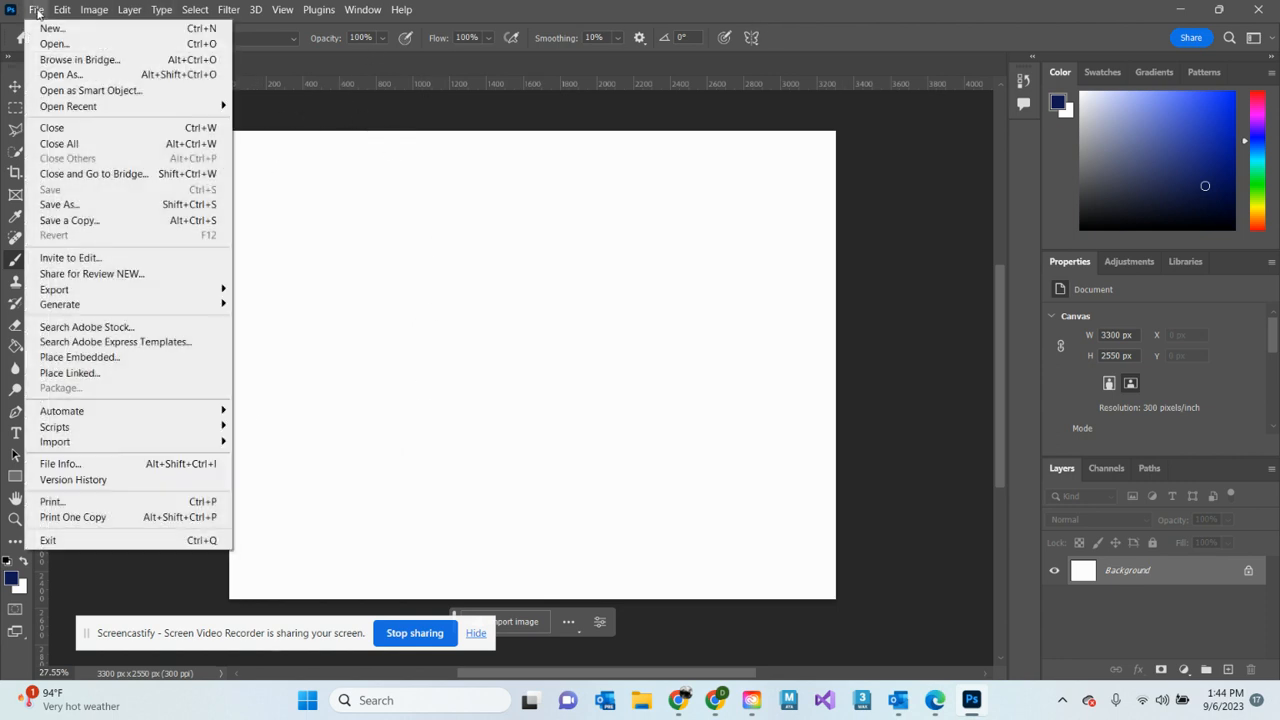
pyautogui.click(129, 360)
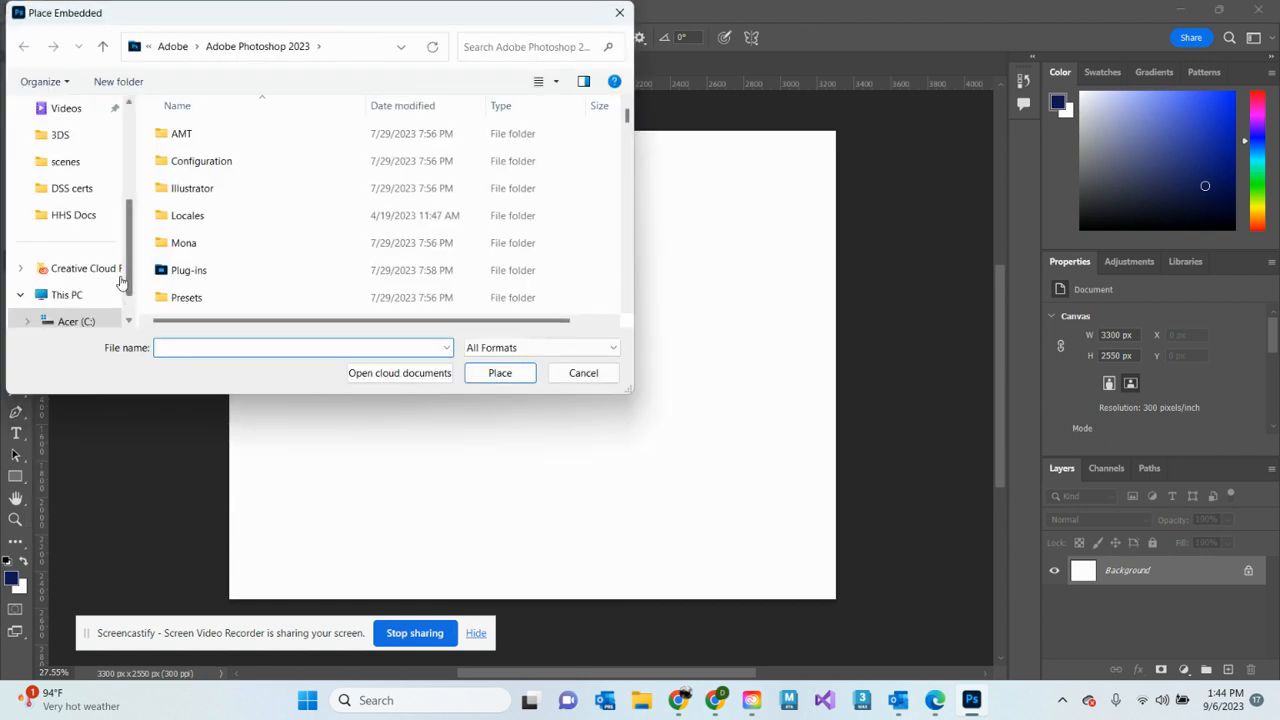
pyautogui.scroll(3, 63, 138)
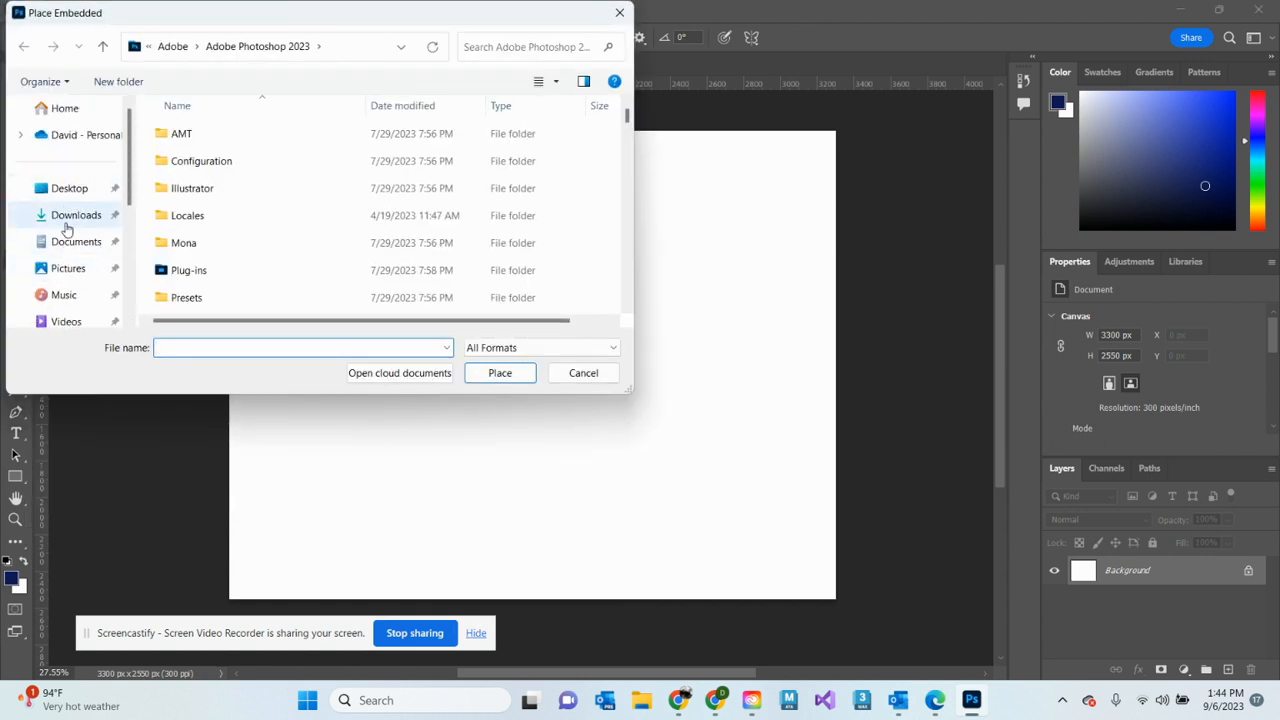
pyautogui.click(67, 219)
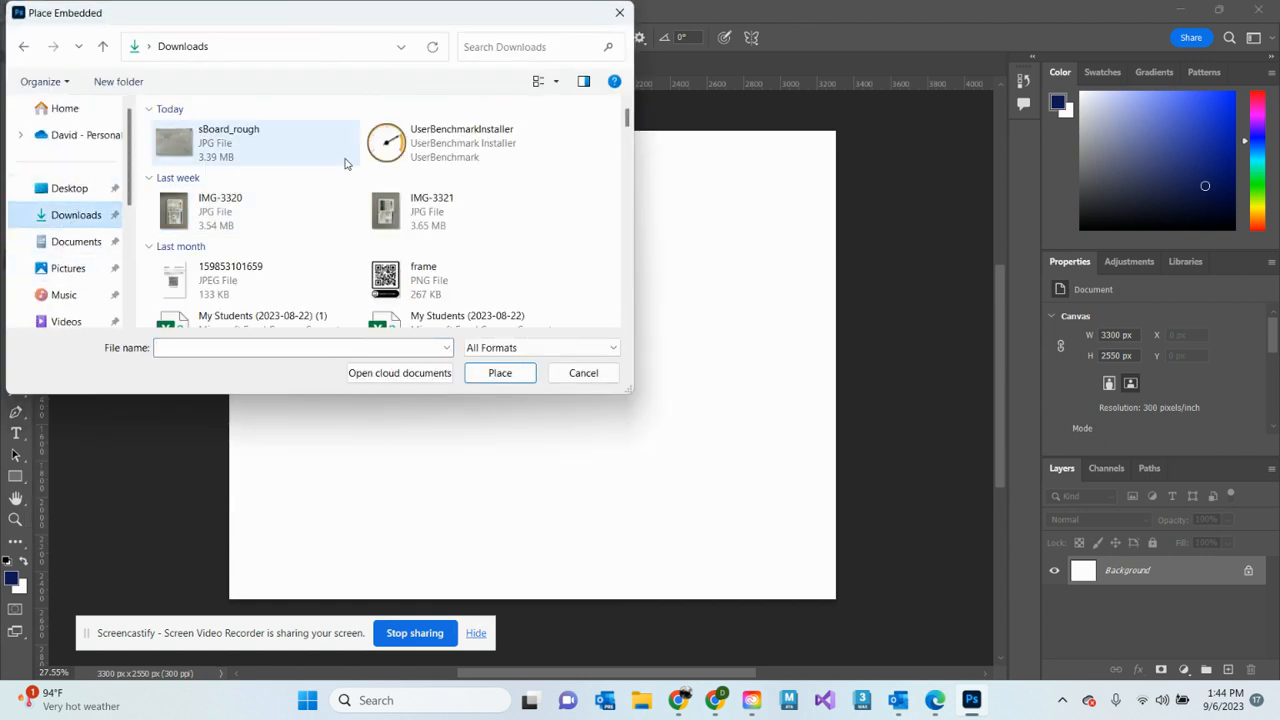
pyautogui.click(202, 147)
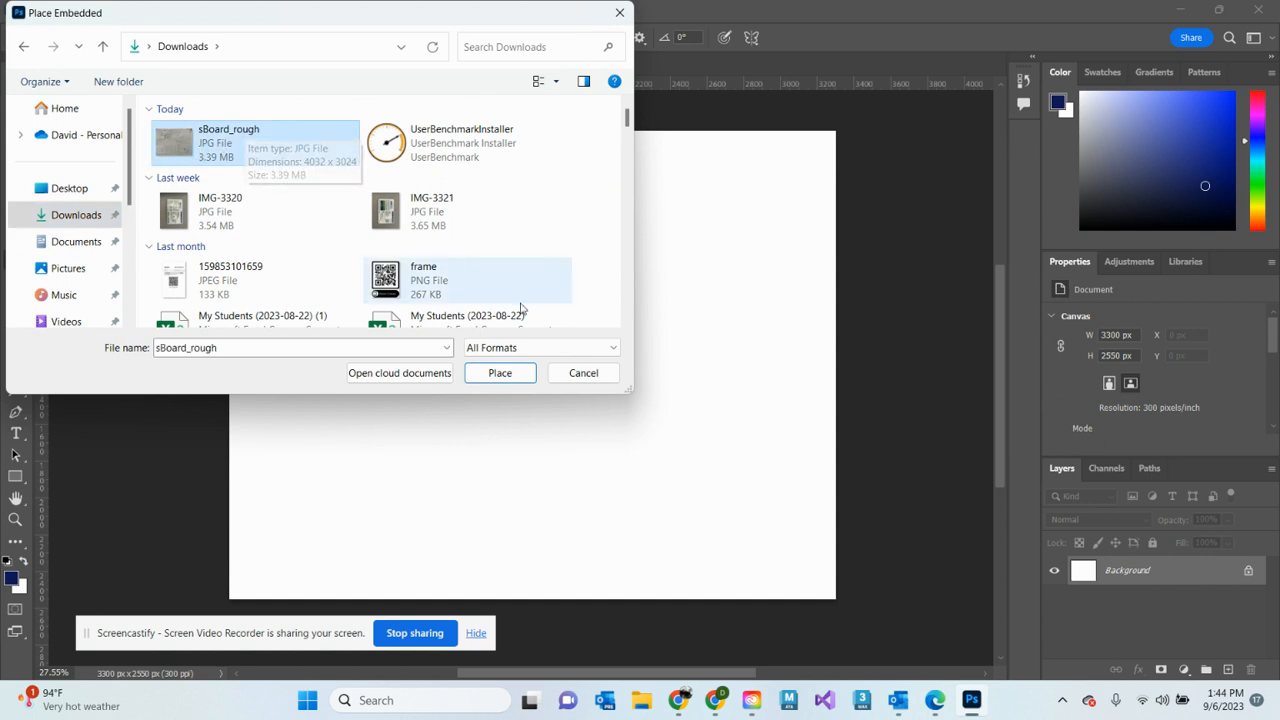
pyautogui.click(517, 374)
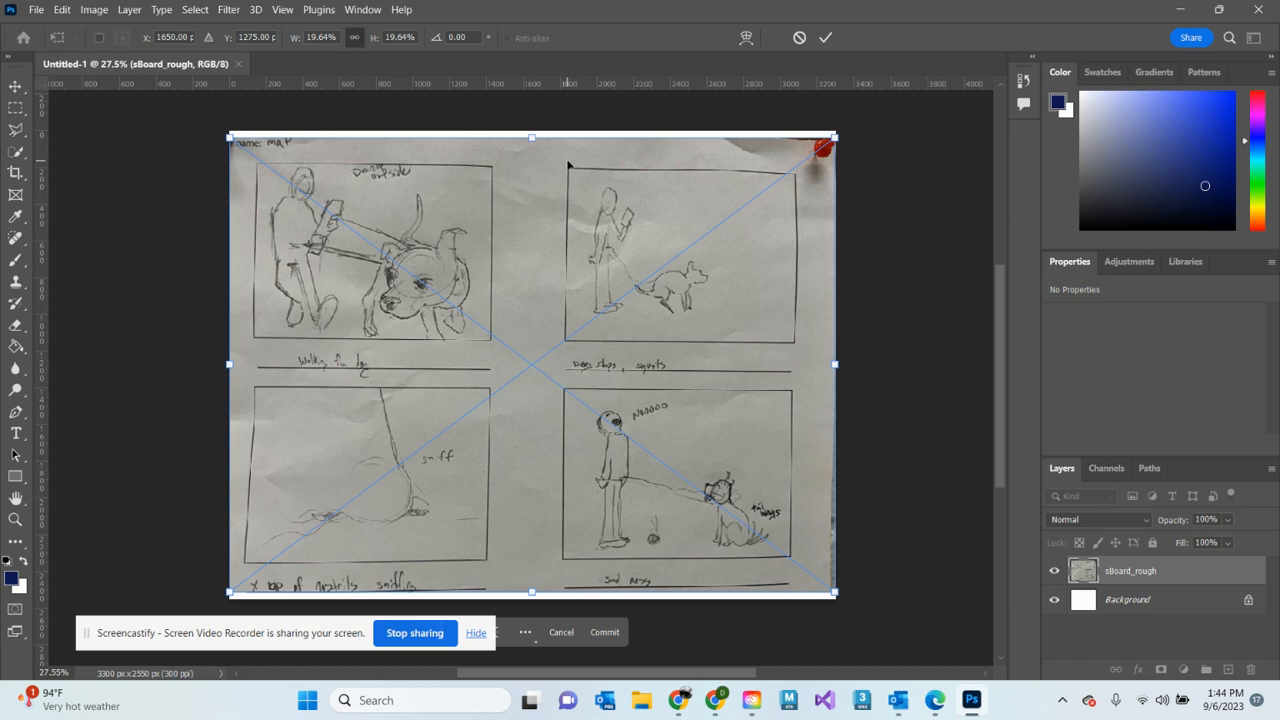
pyautogui.press('Return')
pyautogui.press('b')
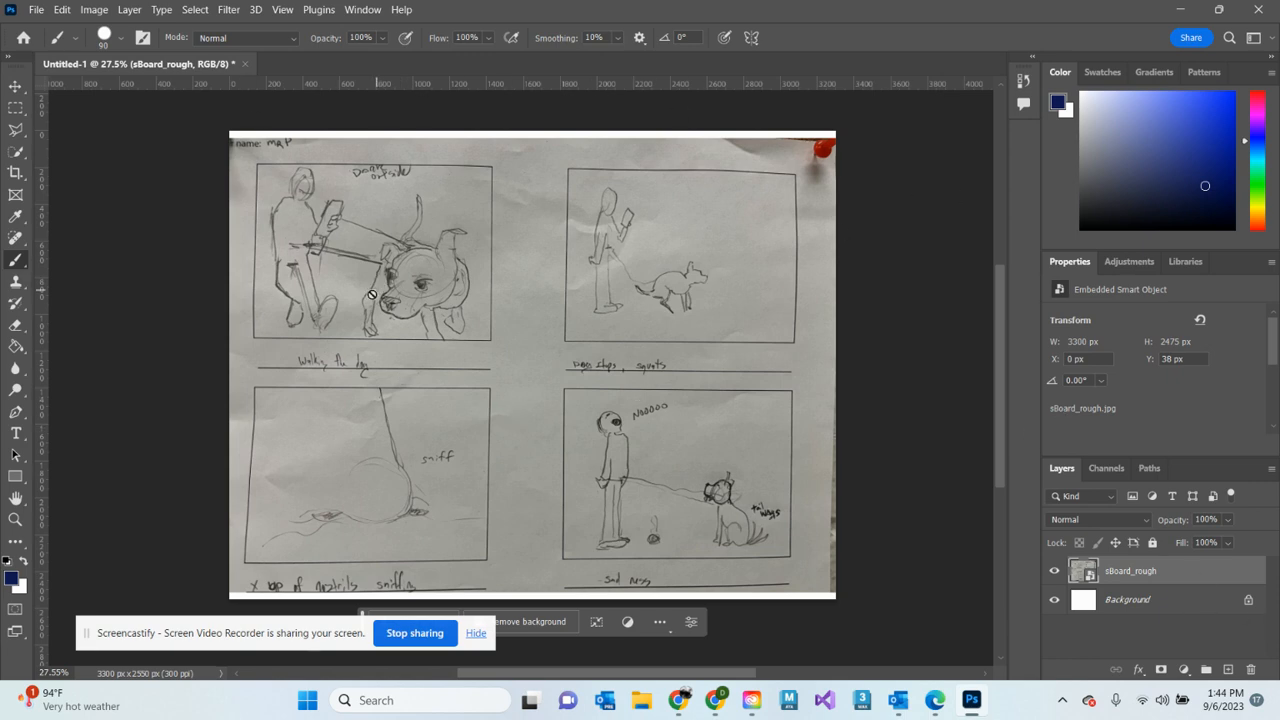
# Examine the four hand-drawn storyboard panels and their captions up close
pyautogui.scroll(3, 318, 208)
pyautogui.scroll(2, 479, 321)
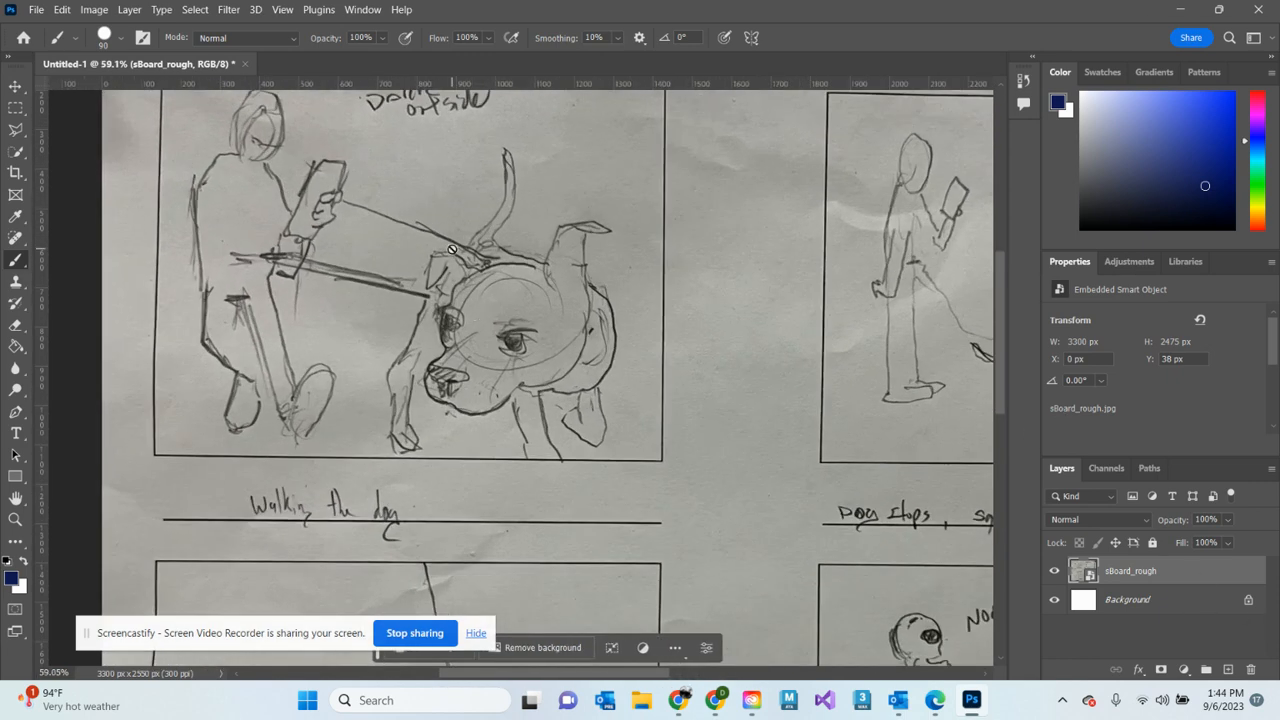
pyautogui.moveTo(463, 226); pyautogui.dragTo(391, 320)
pyautogui.scroll(-2, 405, 302)
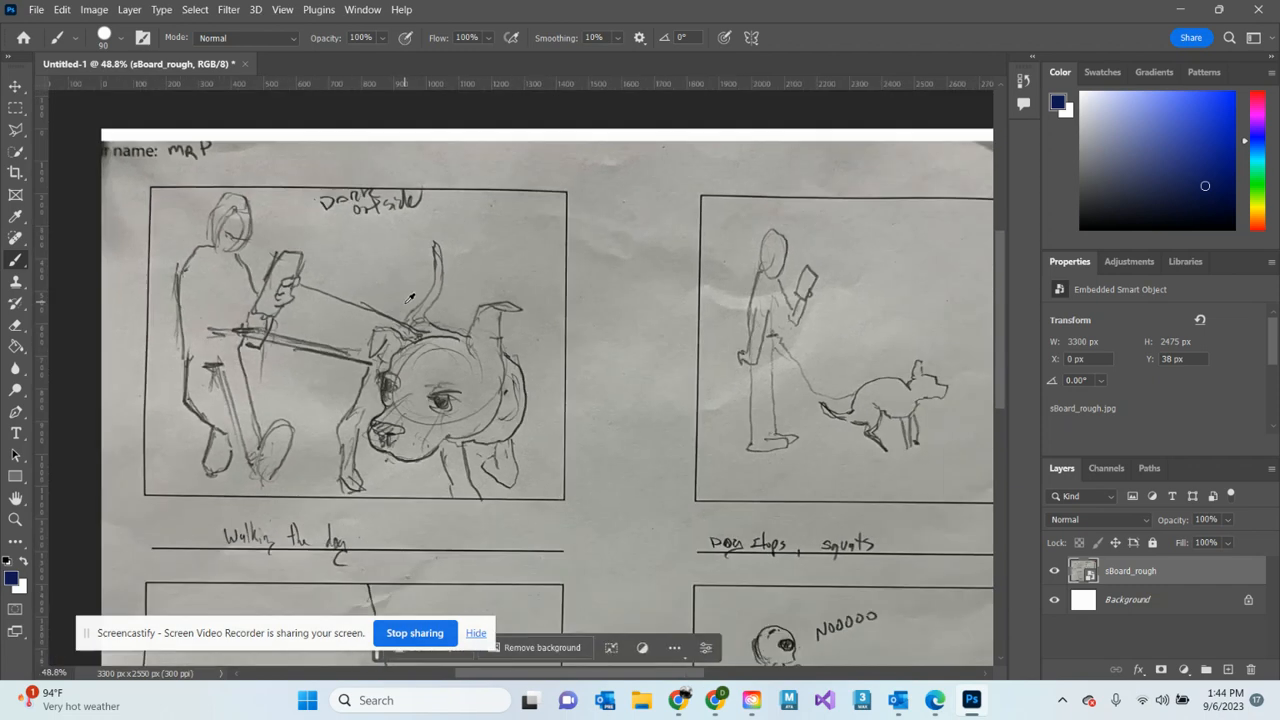
pyautogui.moveTo(621, 343); pyautogui.dragTo(580, 228)
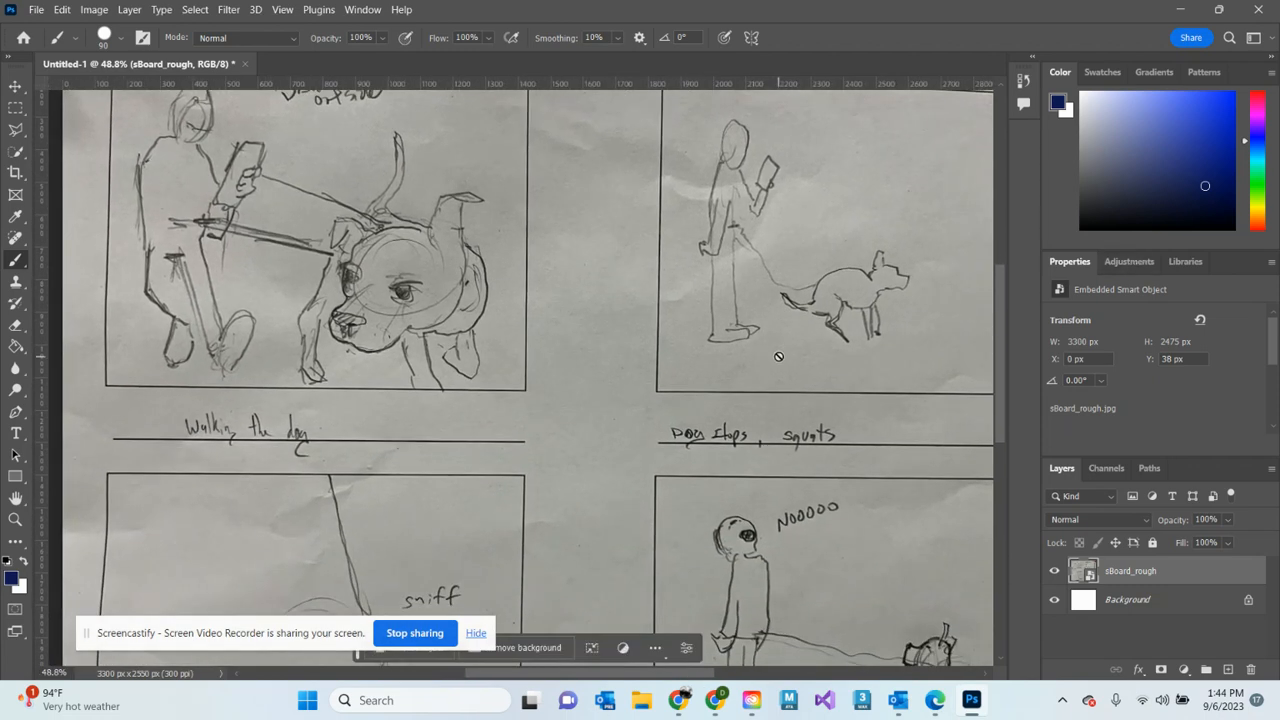
pyautogui.scroll(-3, 745, 341)
pyautogui.moveTo(740, 394); pyautogui.dragTo(690, 320)
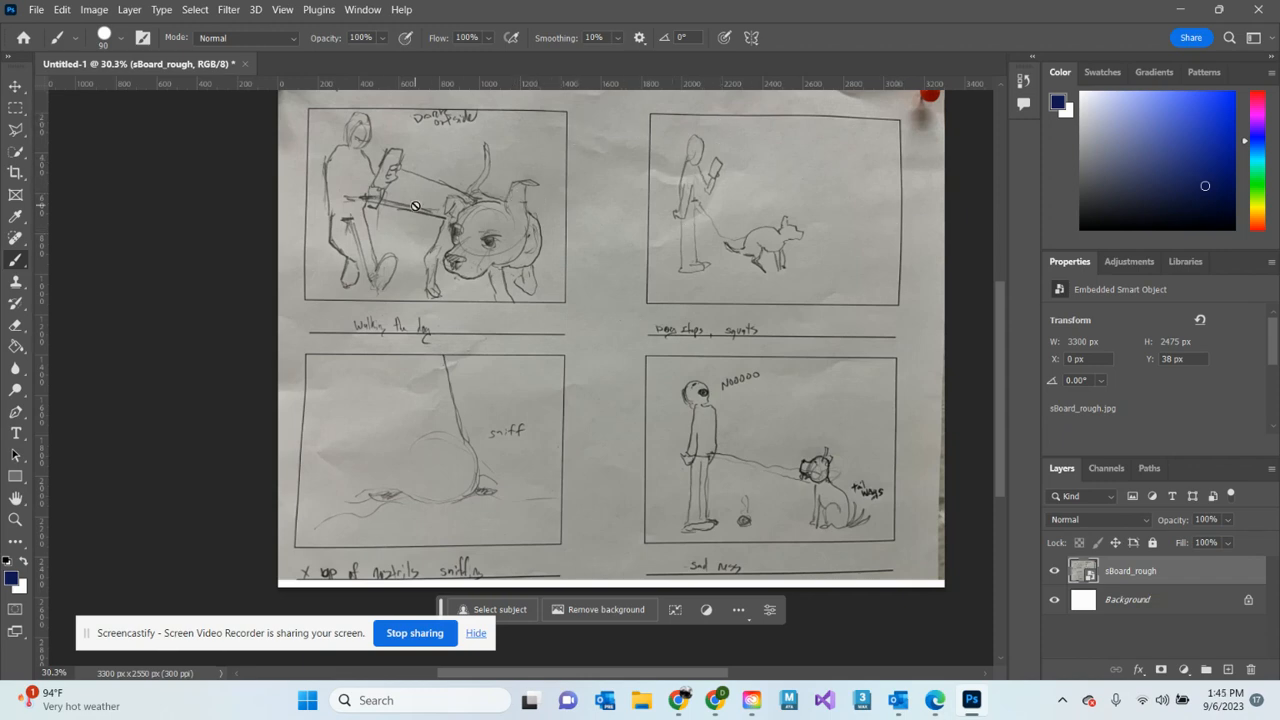
pyautogui.scroll(3, 479, 217)
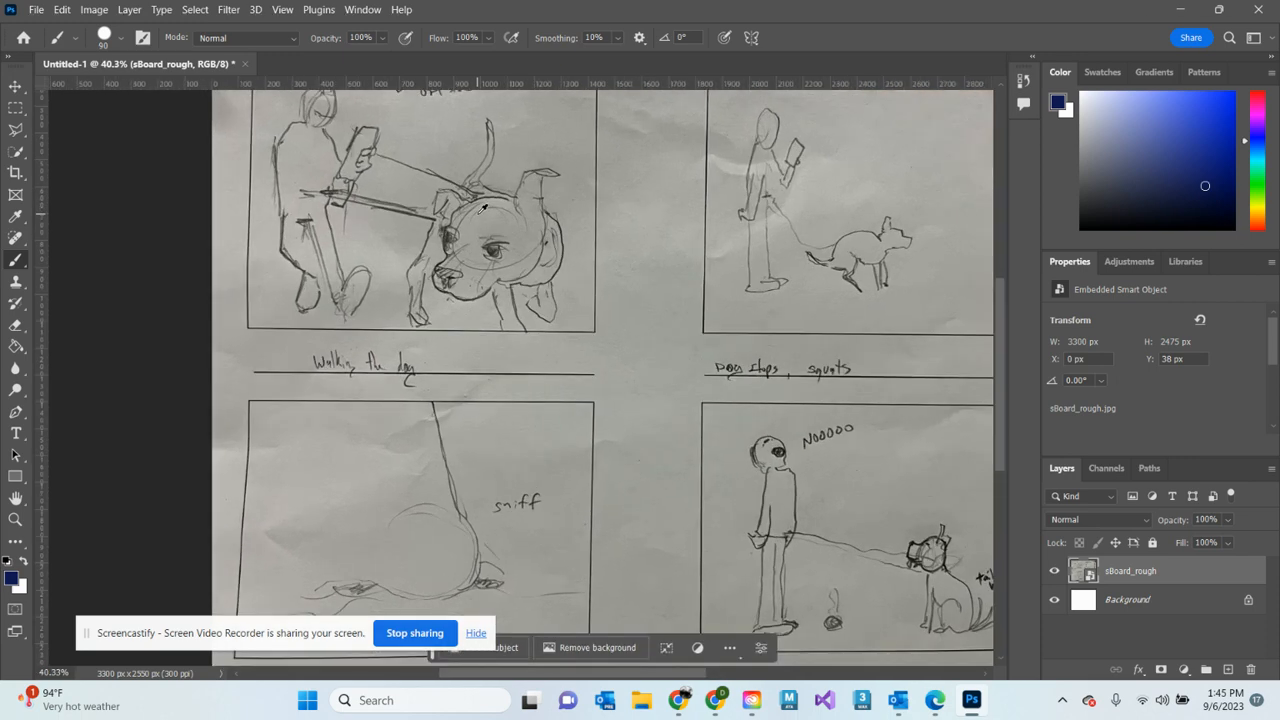
pyautogui.moveTo(486, 196); pyautogui.dragTo(485, 263)
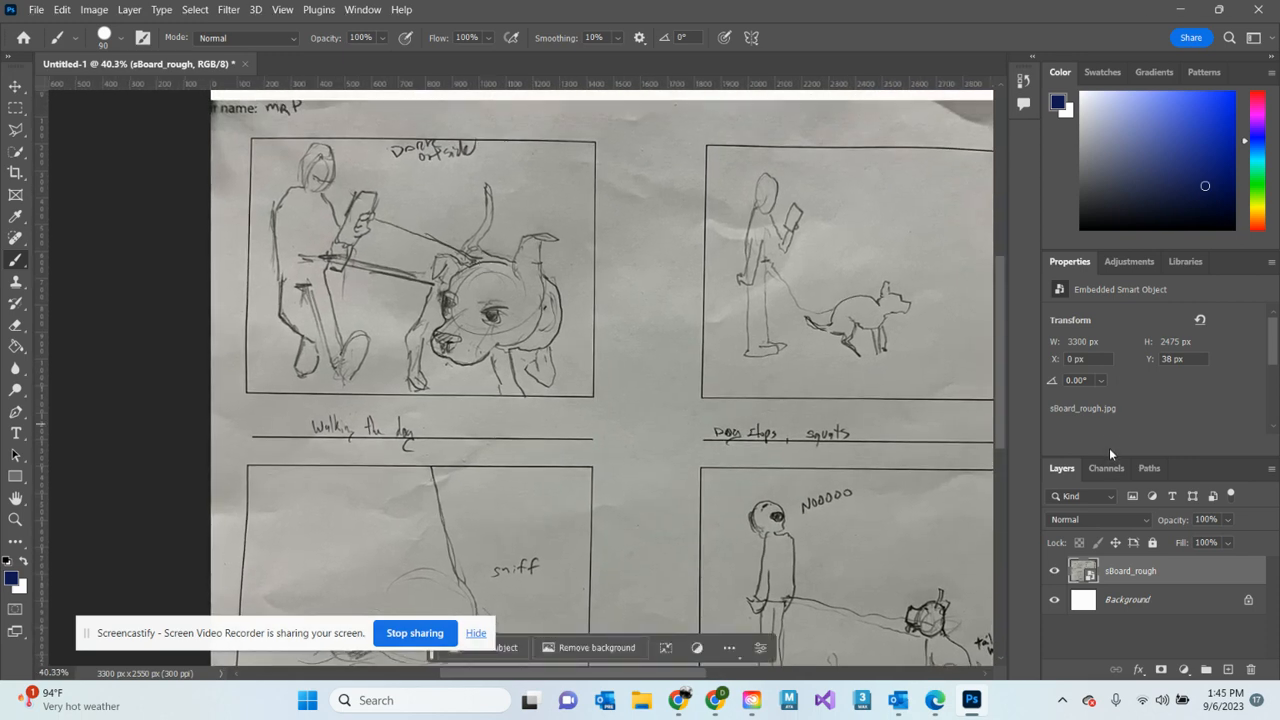
# Rasterize the sBoard_rough layer
pyautogui.rightClick(1090, 576)
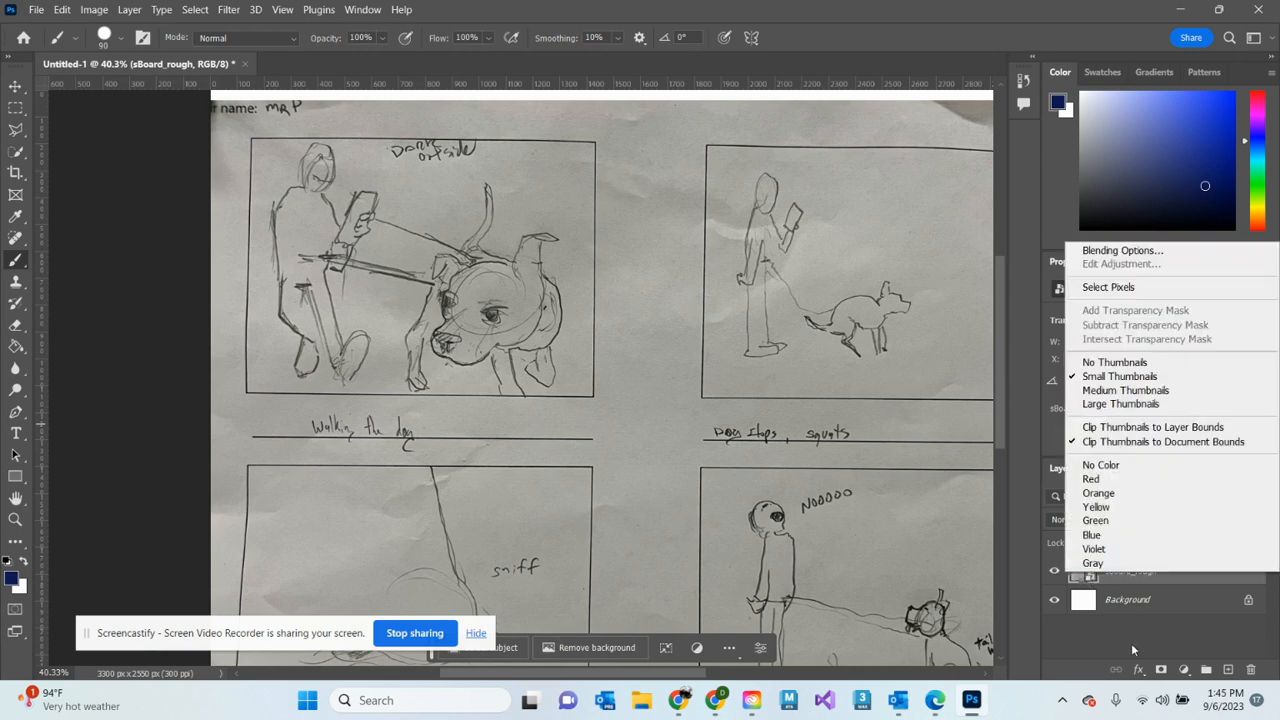
pyautogui.click(1143, 565)
pyautogui.rightClick(1130, 574)
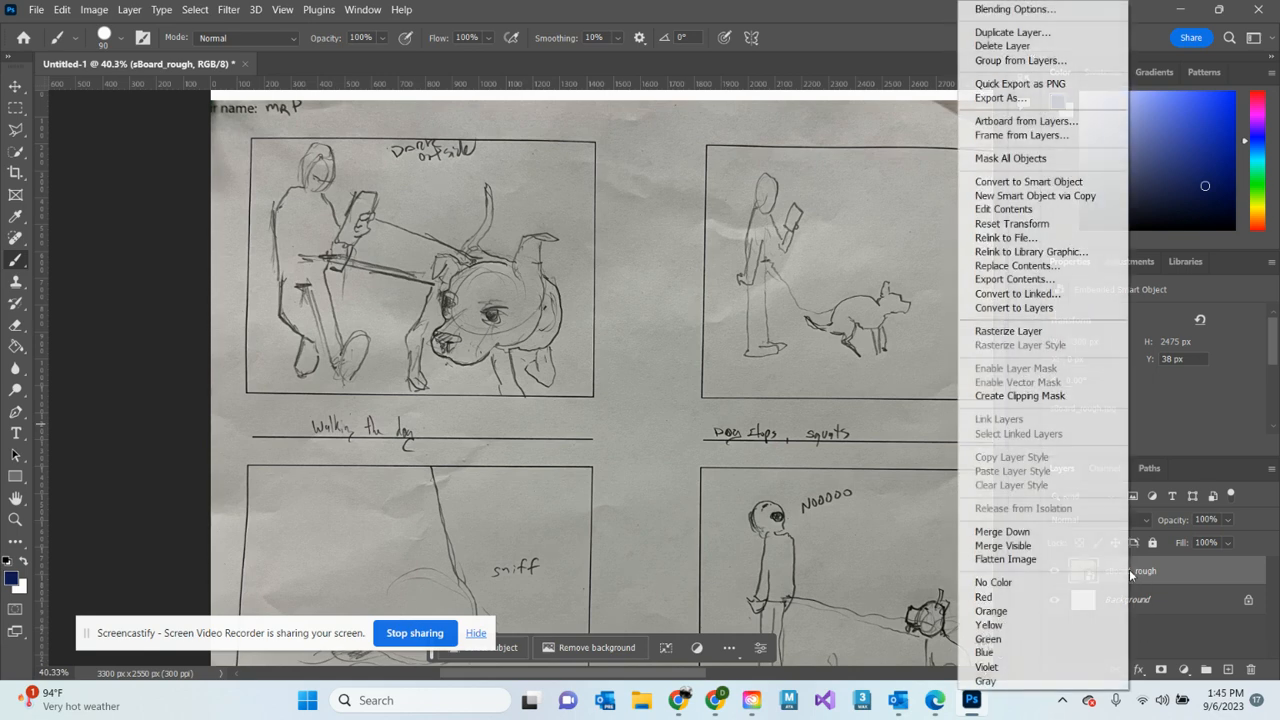
pyautogui.click(1008, 331)
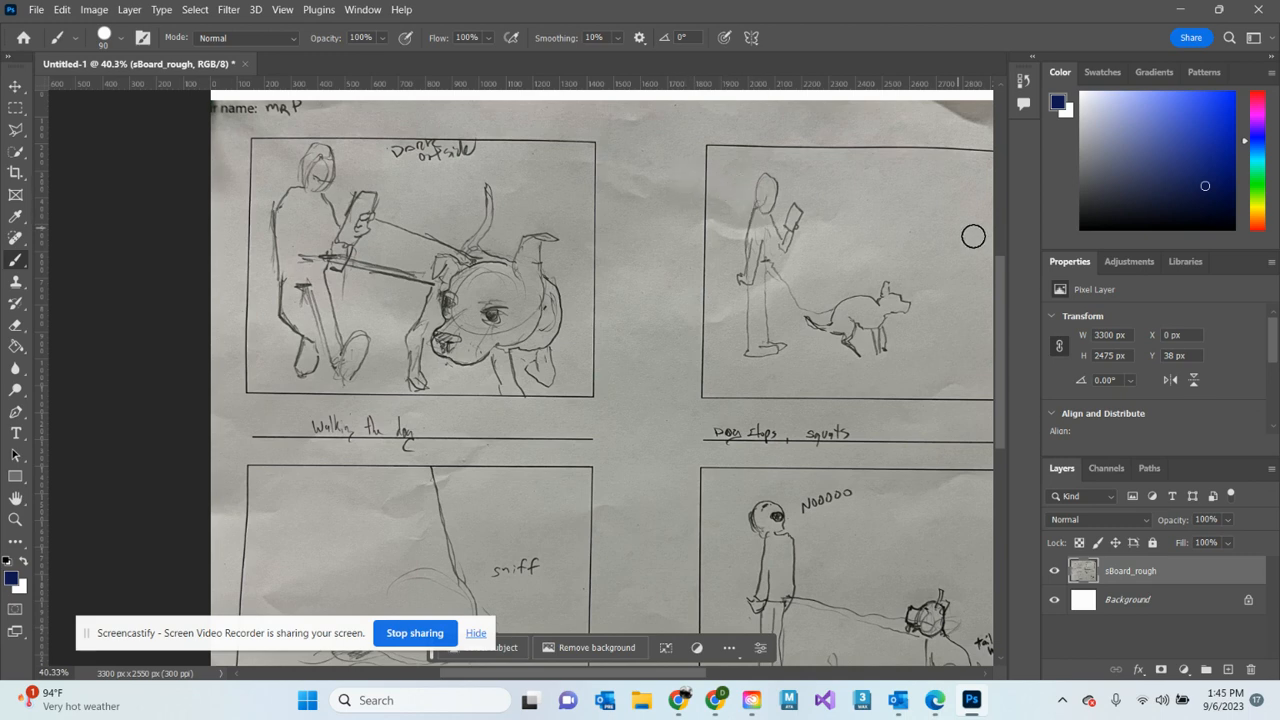
# Add an Exposure adjustment layer above the storyboard photo with exposure +1.33, offset +0.0083 and gamma correction 1.25
pyautogui.click(1129, 262)
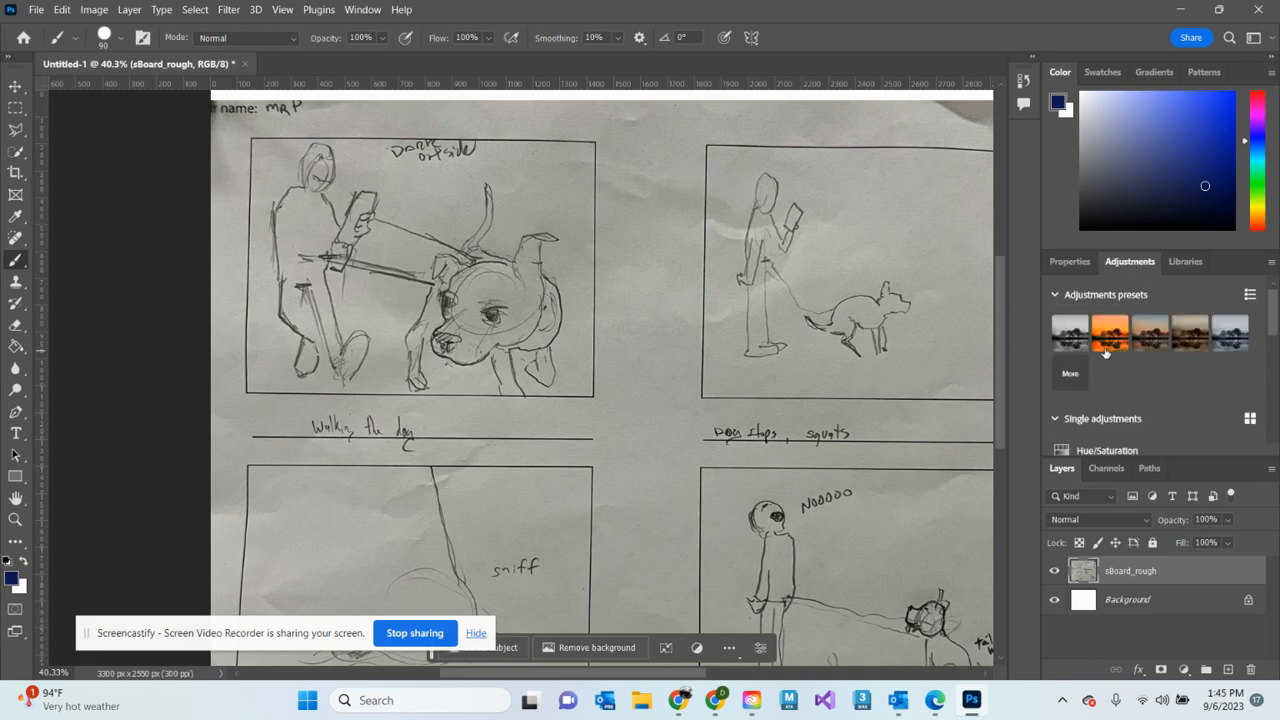
pyautogui.click(1053, 293)
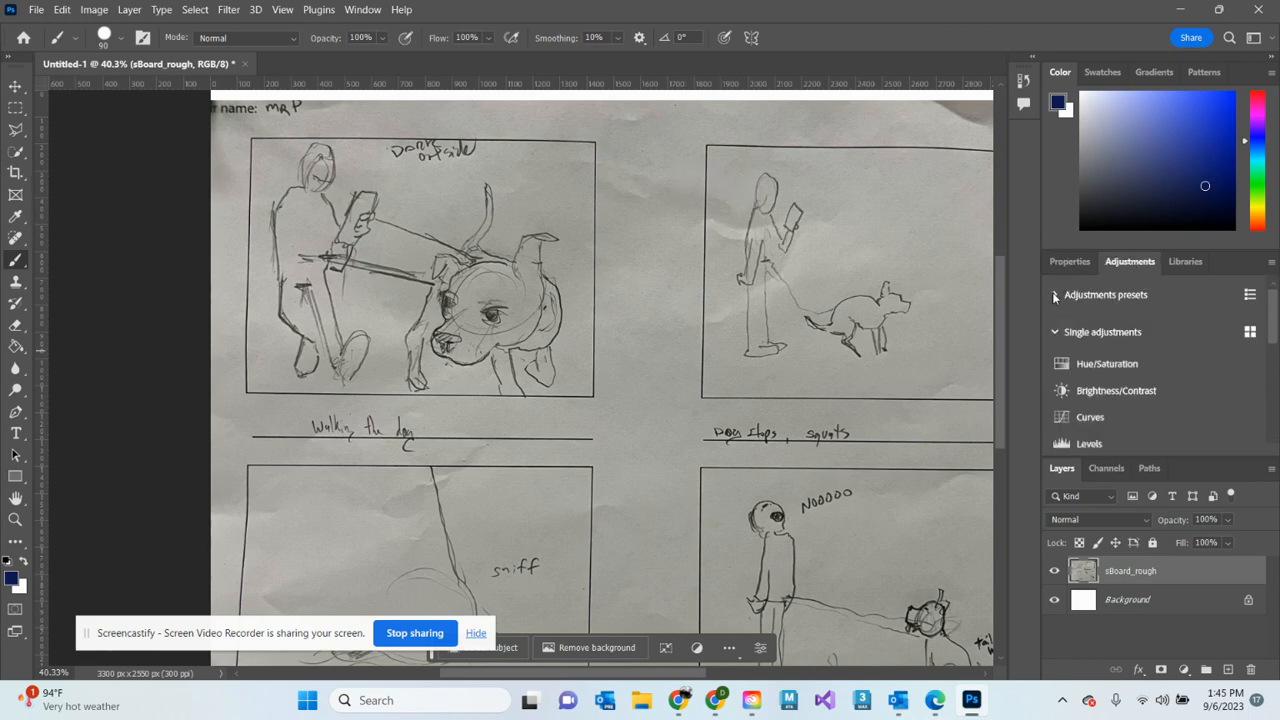
pyautogui.scroll(-1, 1087, 358)
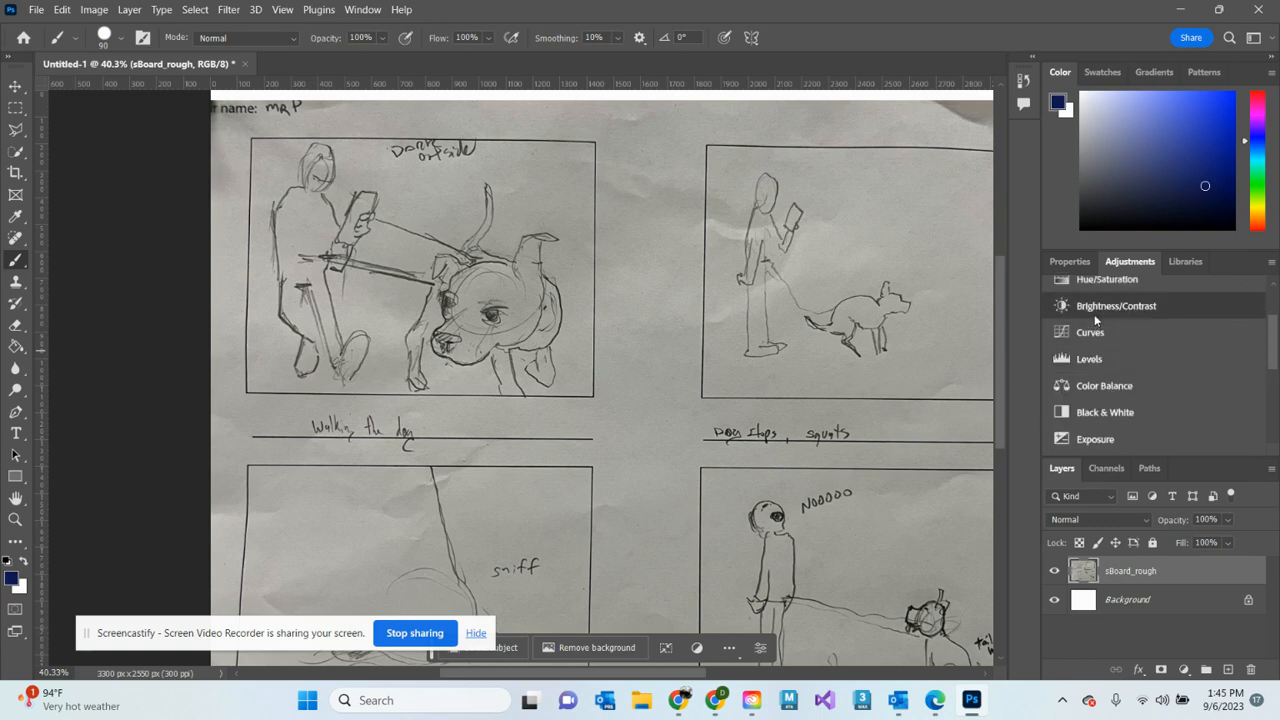
pyautogui.click(1090, 439)
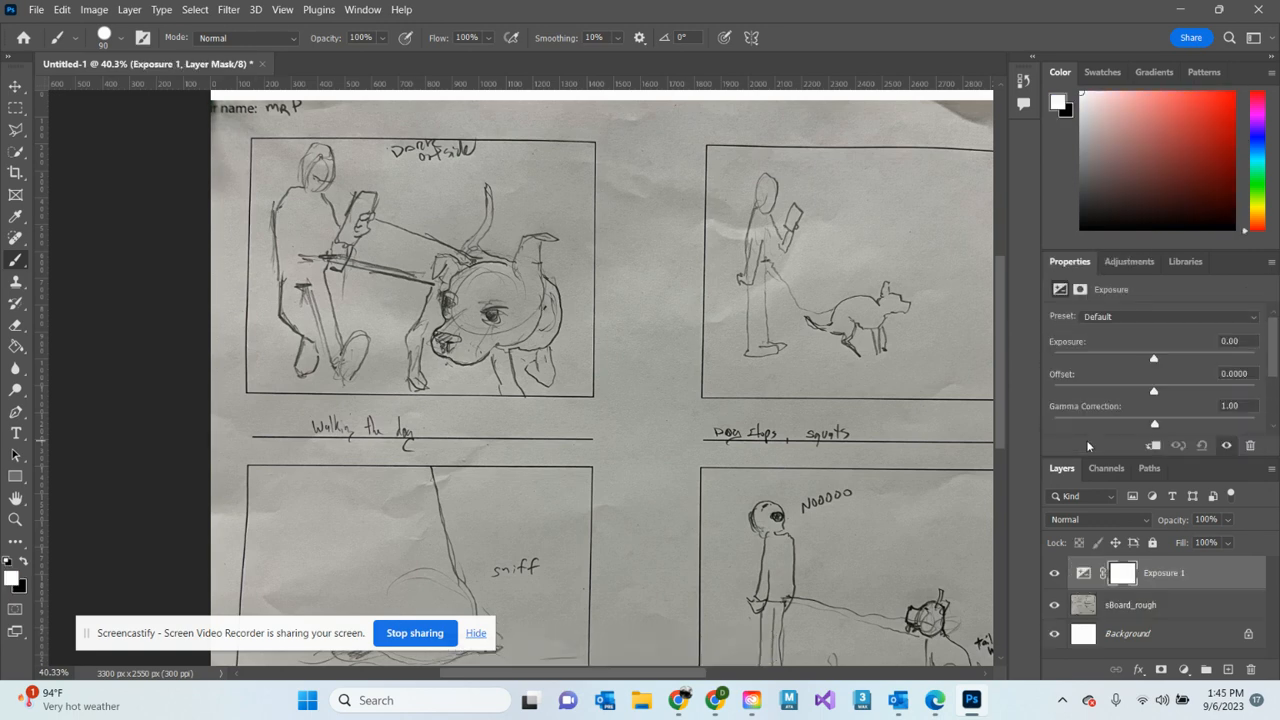
pyautogui.moveTo(1151, 358); pyautogui.dragTo(1175, 360)
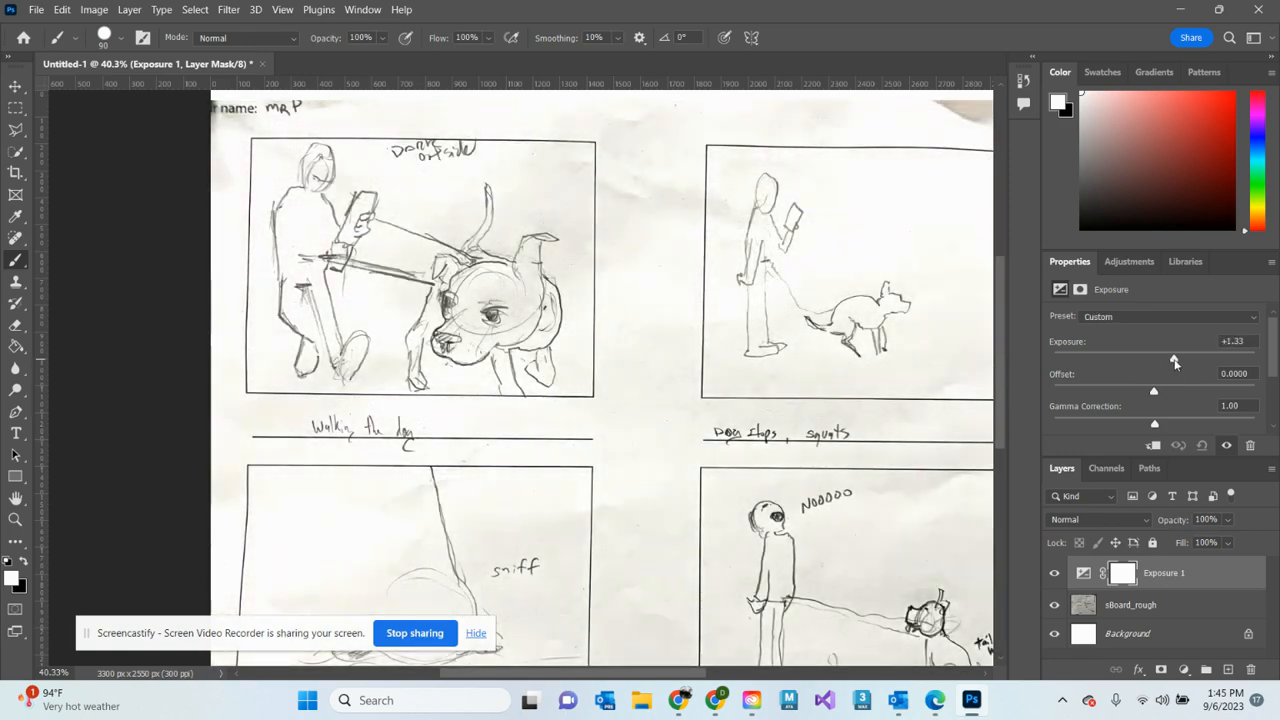
pyautogui.moveTo(629, 403)
pyautogui.mouseDown()
pyautogui.moveTo(616, 250)
pyautogui.moveTo(543, 249)
pyautogui.moveTo(608, 405)
pyautogui.mouseUp()
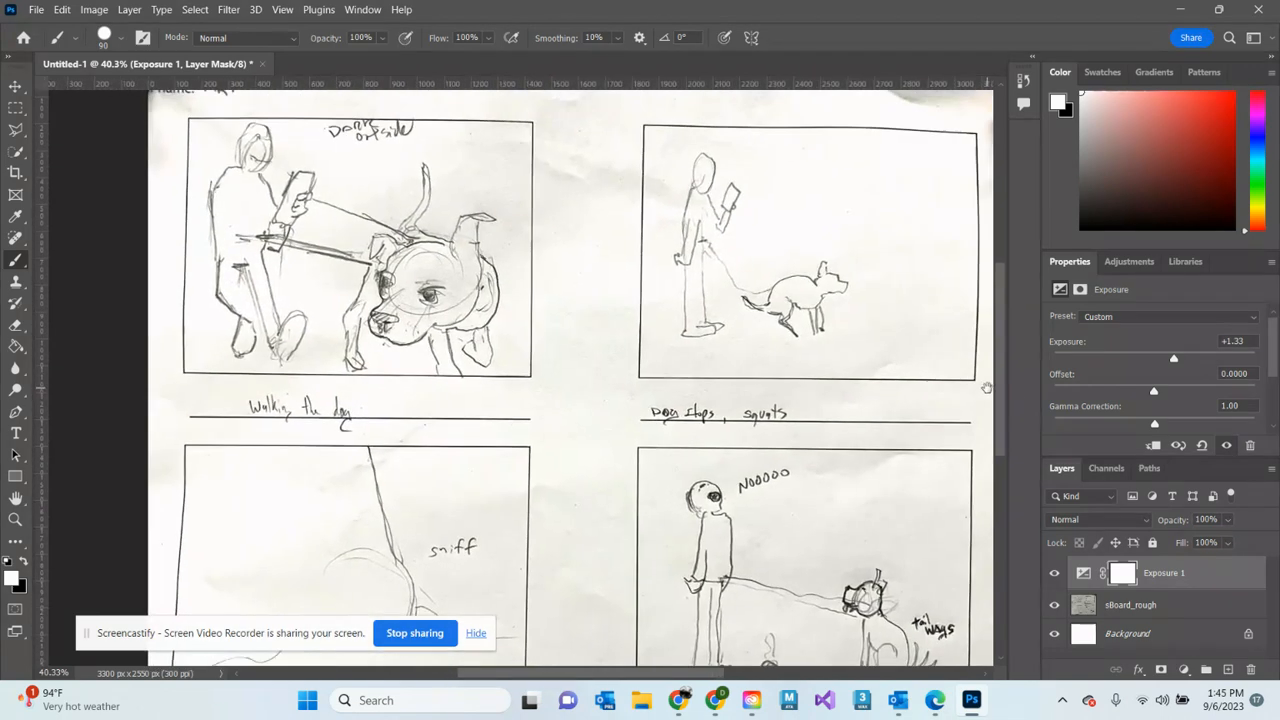
pyautogui.moveTo(1157, 393); pyautogui.dragTo(1129, 421)
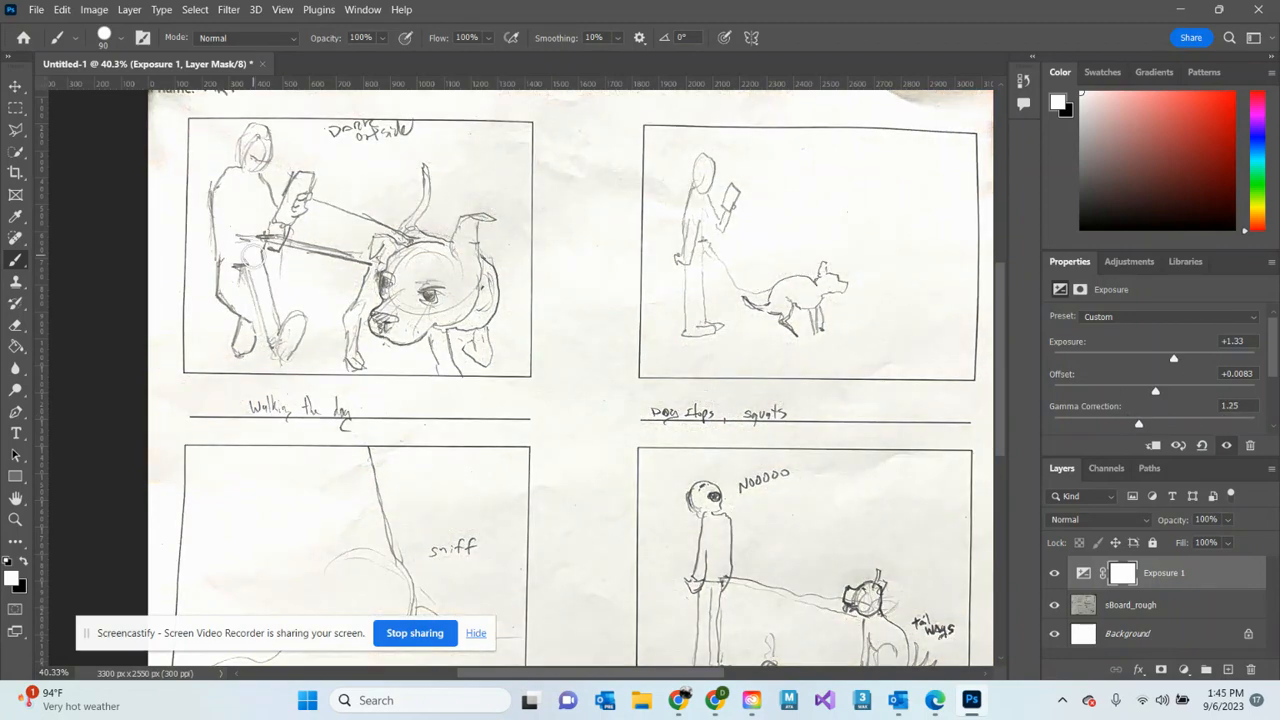
pyautogui.moveTo(551, 423); pyautogui.dragTo(585, 261)
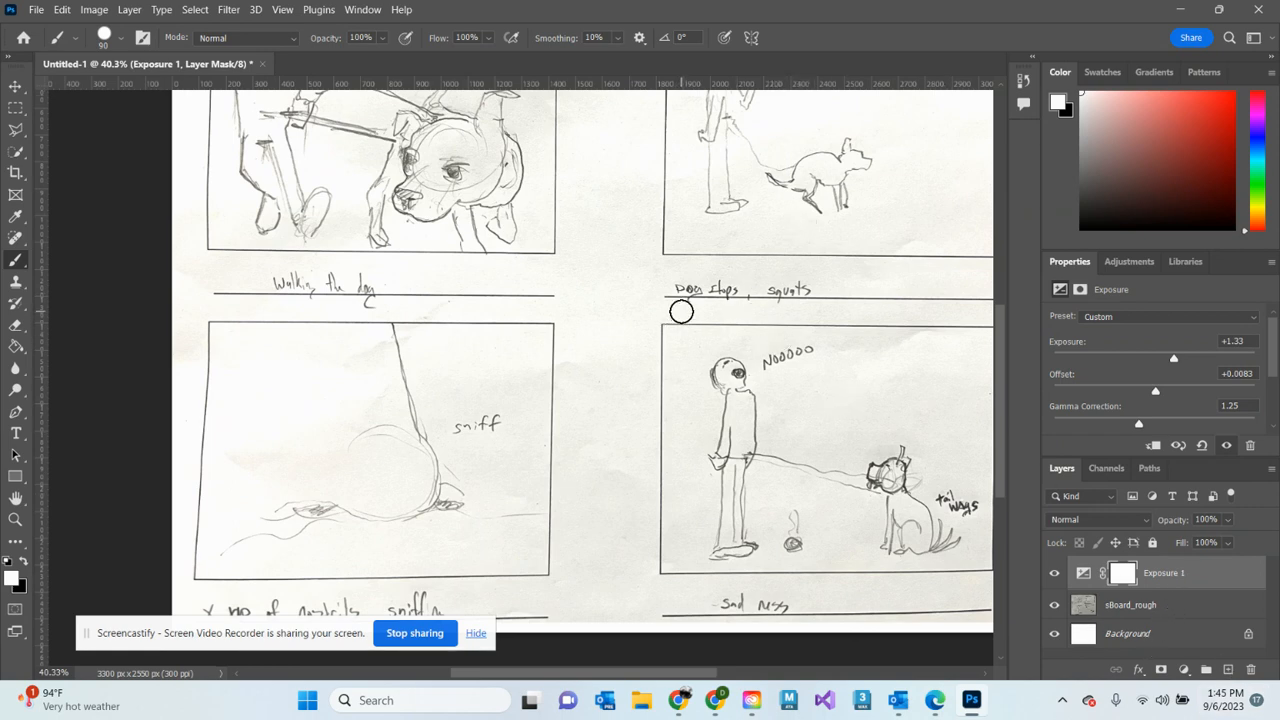
# Merge the Exposure 1 adjustment layer with the sBoard_rough layer
pyautogui.click(1165, 605)
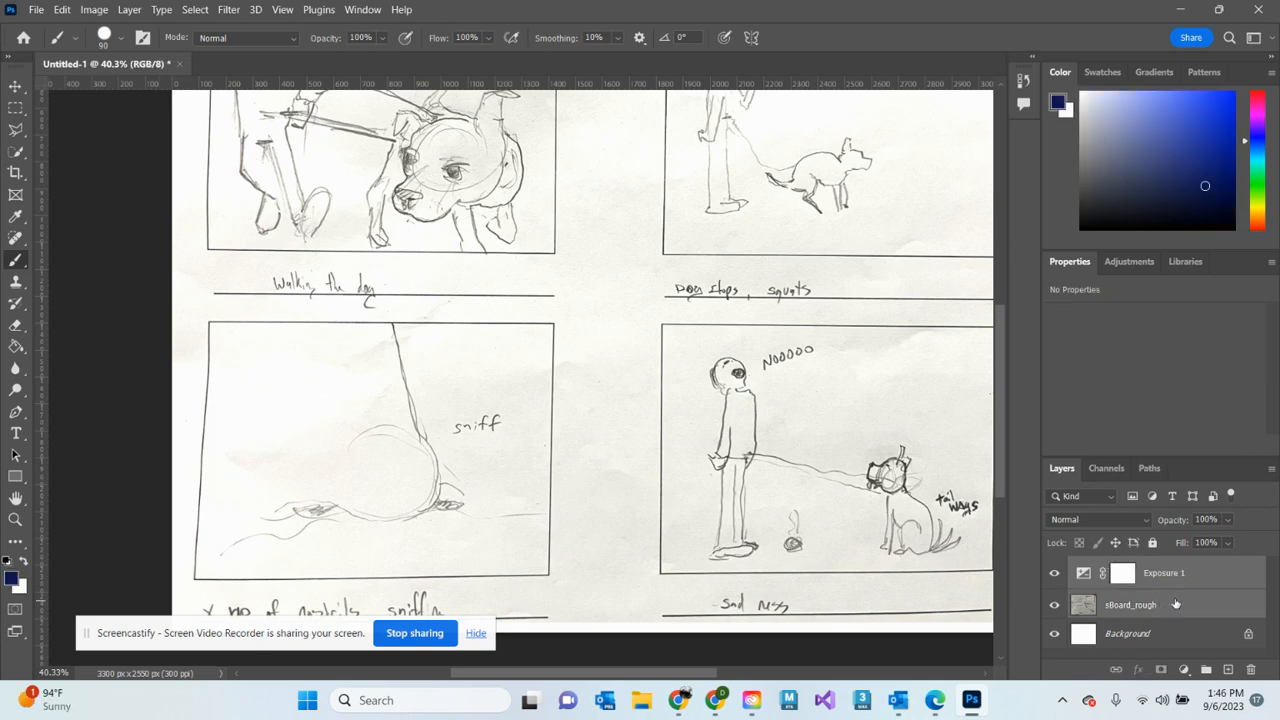
pyautogui.rightClick(1172, 604)
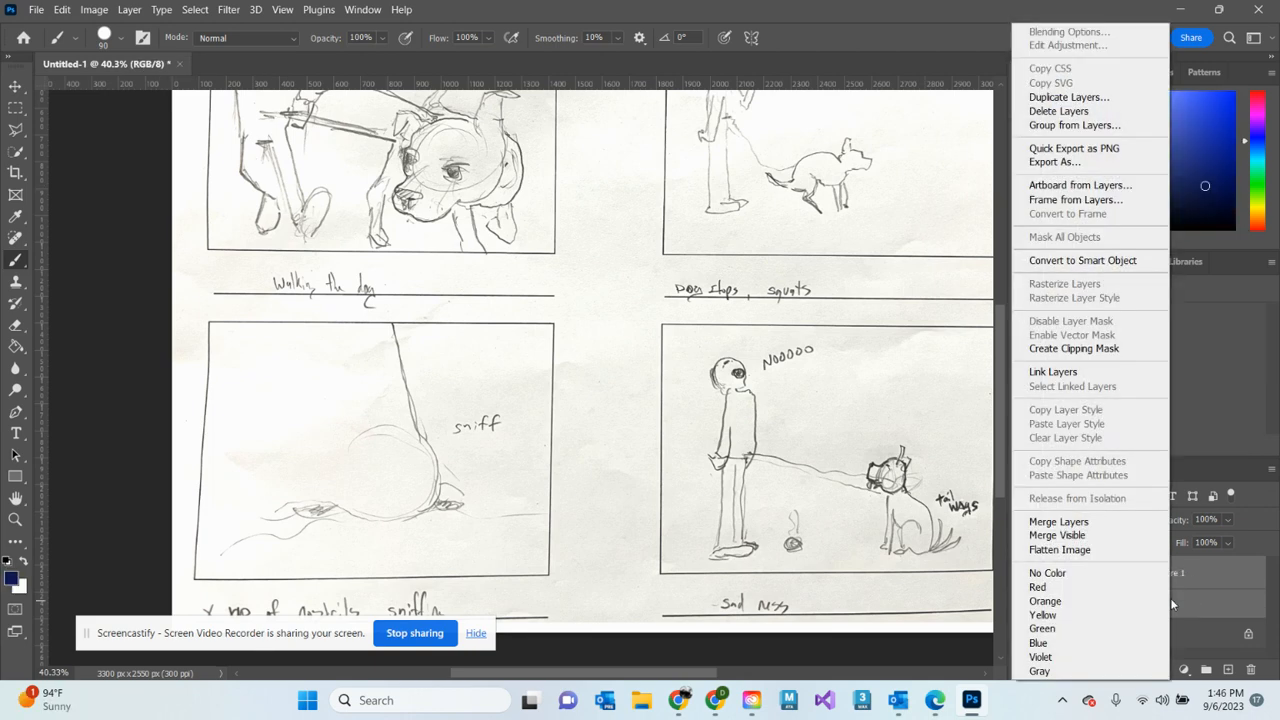
pyautogui.click(1110, 524)
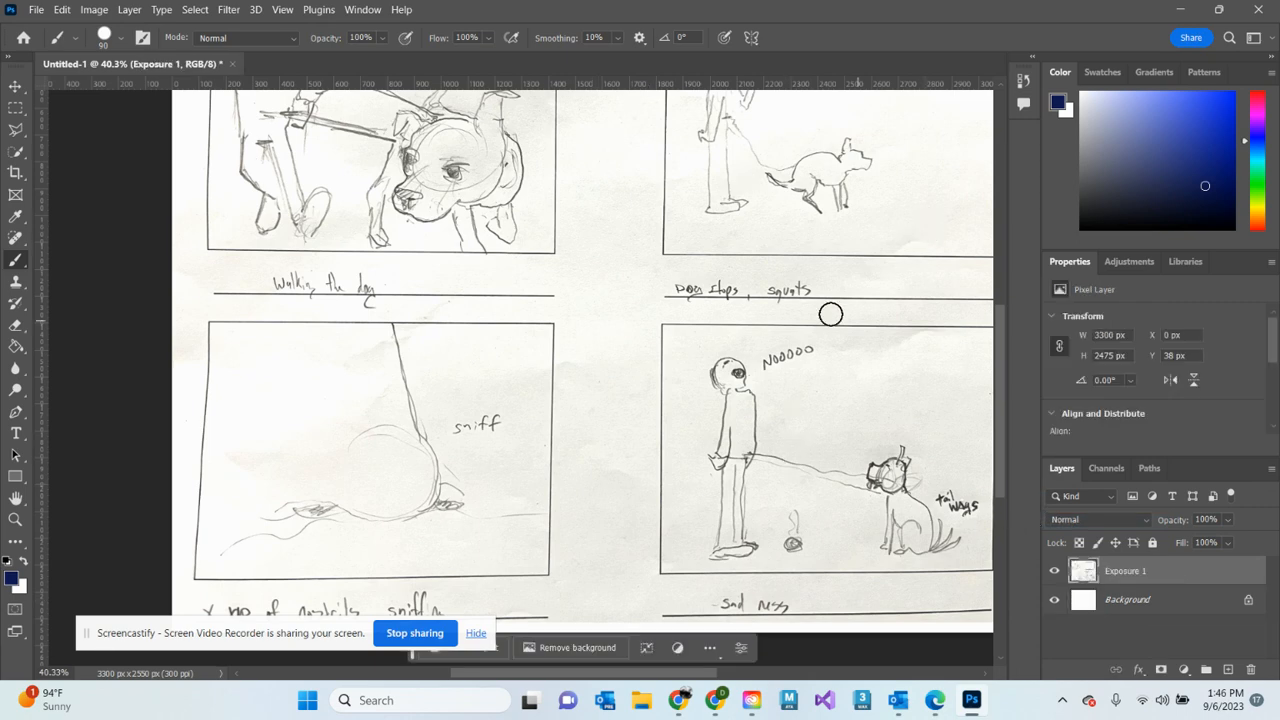
# Start a Levels adjustment on the merged storyboard layer with input black level 37 and white level 230
pyautogui.click(92, 10)
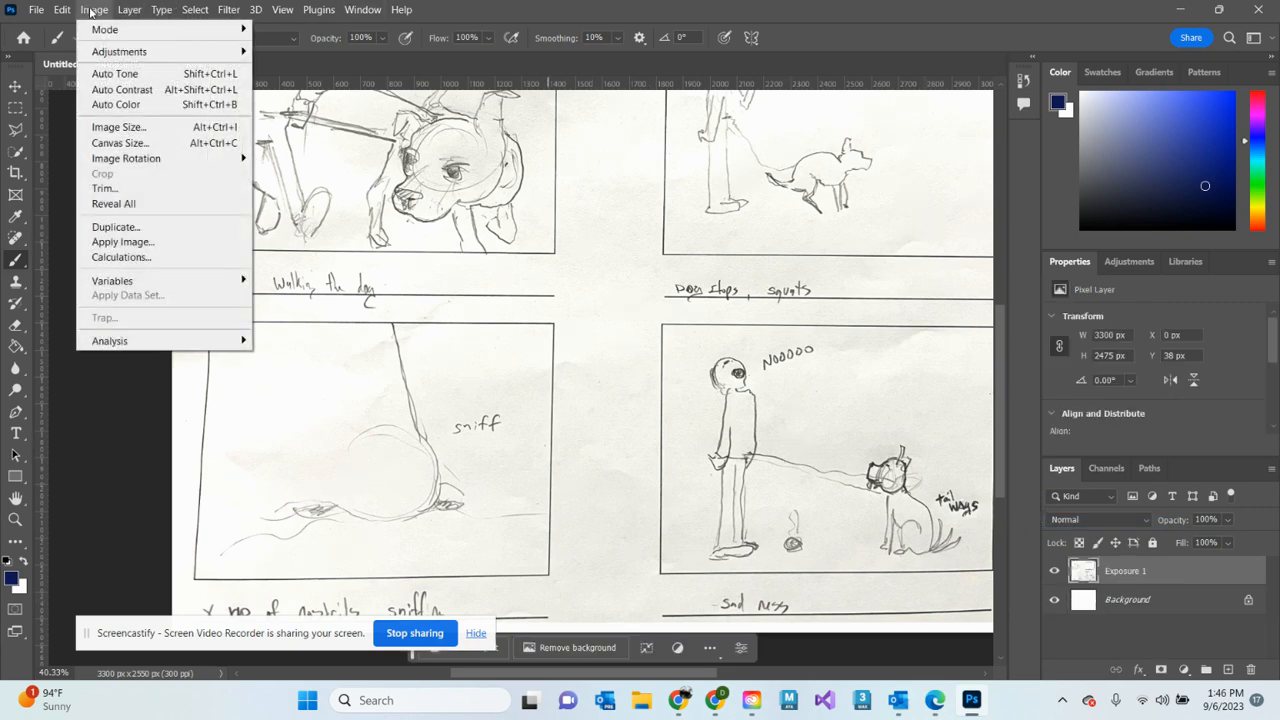
pyautogui.moveTo(133, 52)
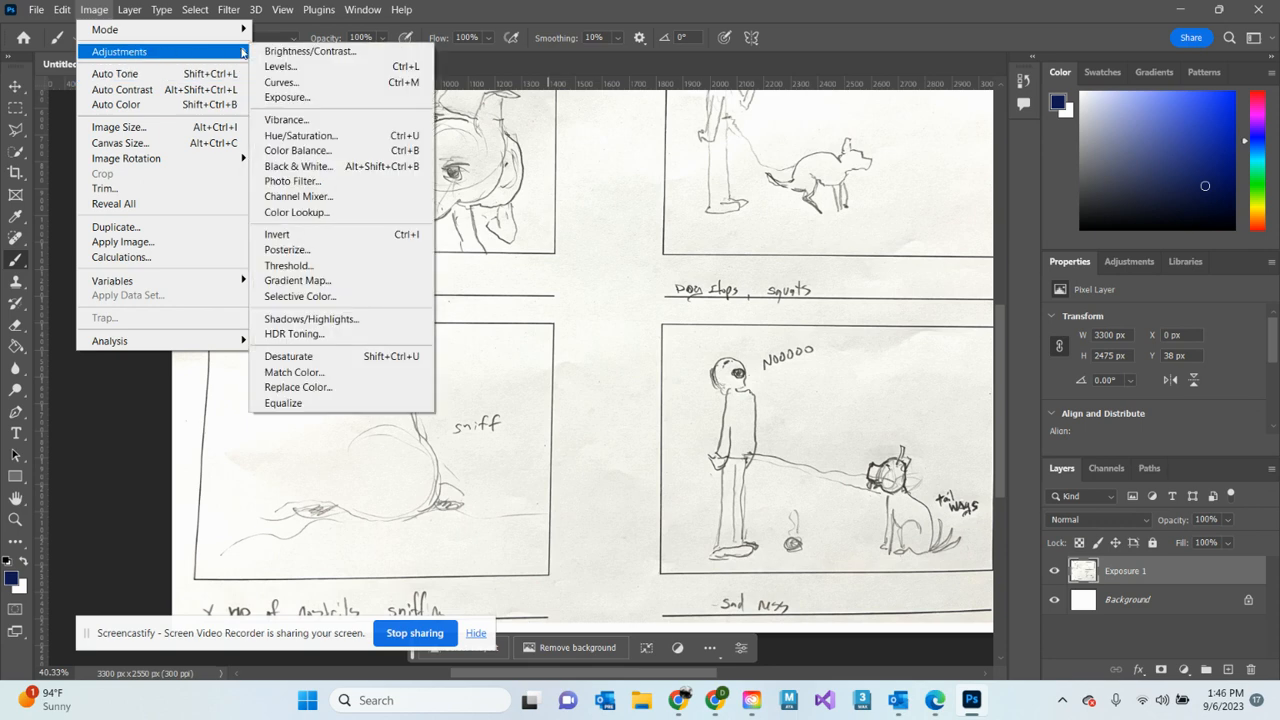
pyautogui.click(348, 67)
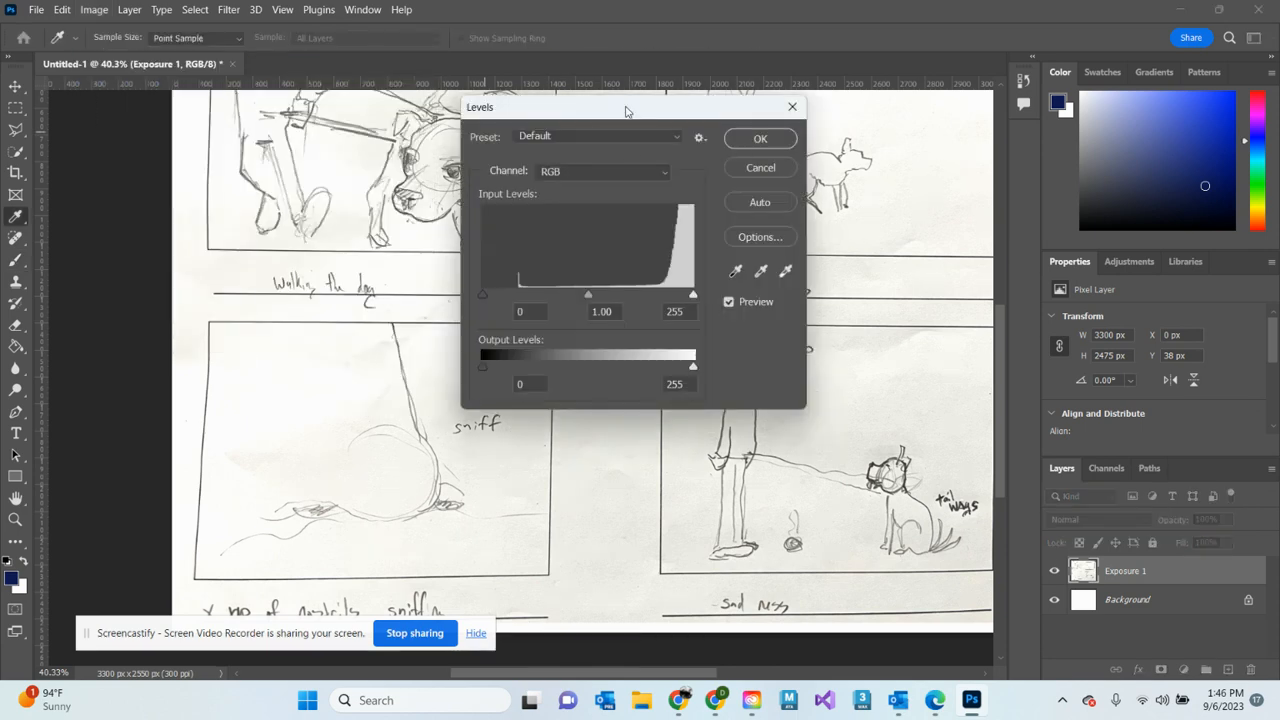
pyautogui.moveTo(626, 111); pyautogui.dragTo(843, 113)
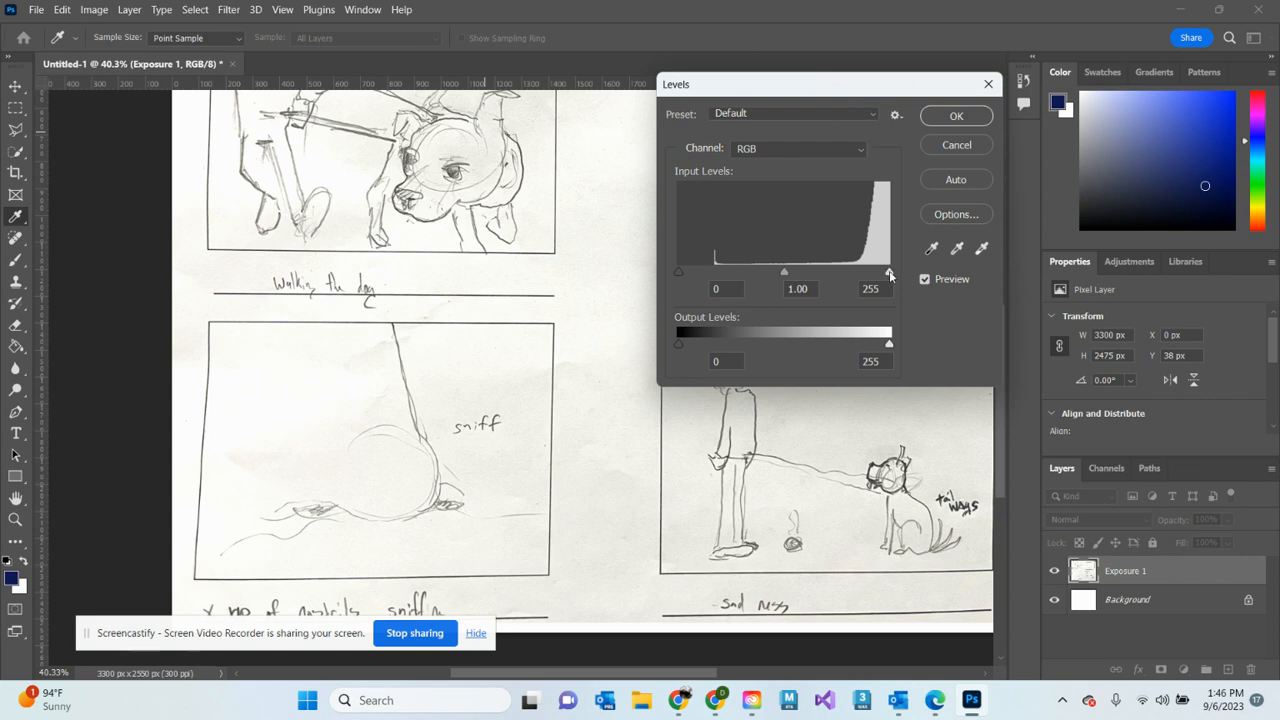
pyautogui.moveTo(890, 274); pyautogui.dragTo(870, 276)
pyautogui.moveTo(865, 87); pyautogui.dragTo(870, 93)
pyautogui.moveTo(1057, 294); pyautogui.dragTo(1038, 59)
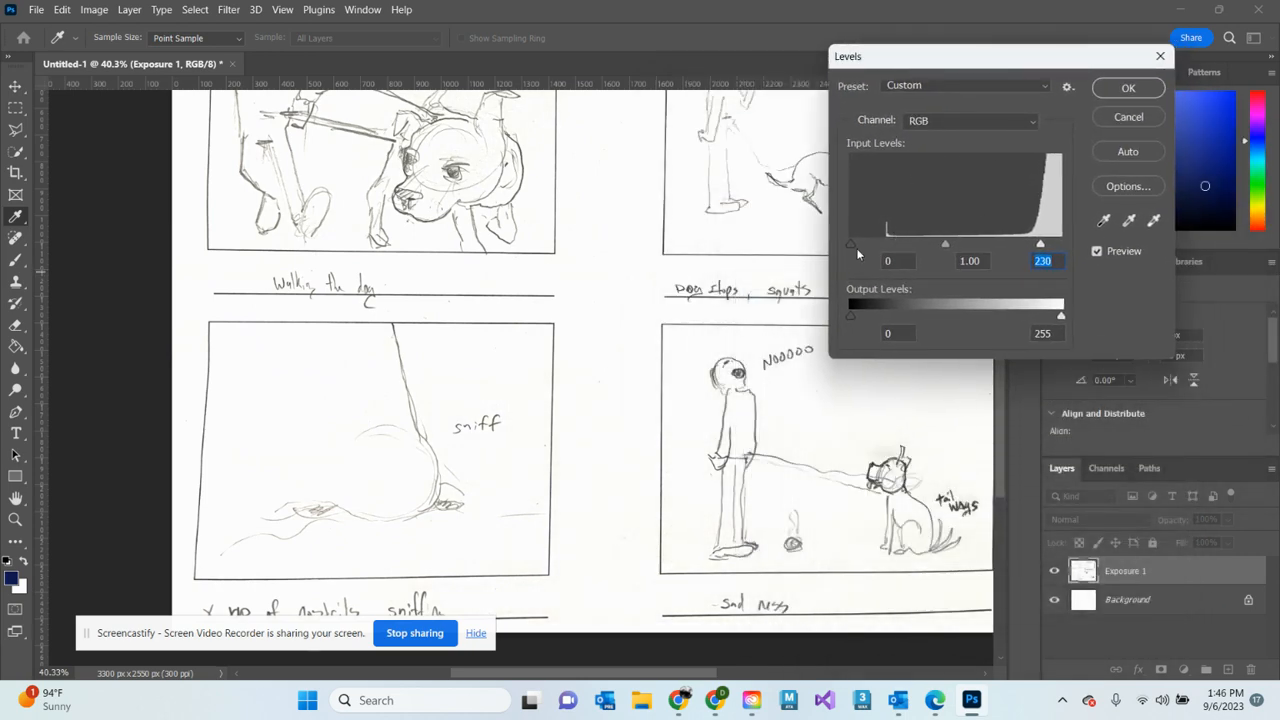
pyautogui.moveTo(850, 244)
pyautogui.mouseDown()
pyautogui.moveTo(1078, 258)
pyautogui.moveTo(867, 240)
pyautogui.moveTo(883, 262)
pyautogui.mouseUp()
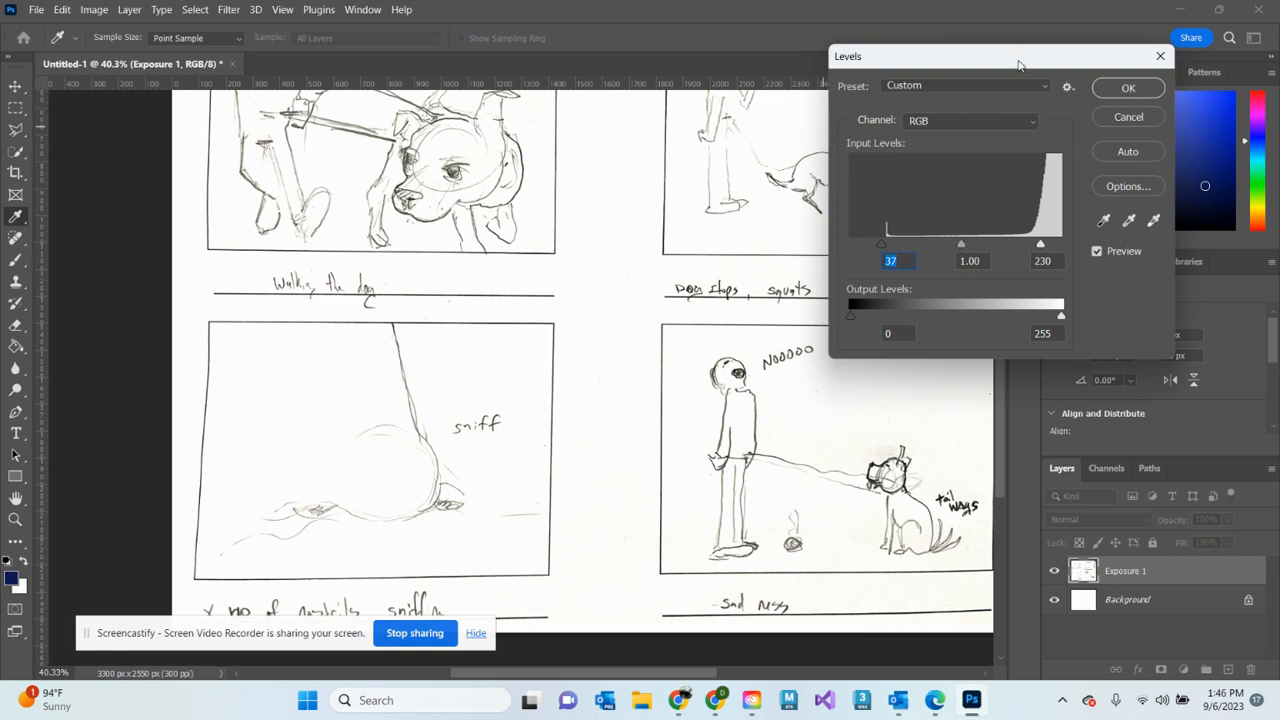
pyautogui.moveTo(1021, 55); pyautogui.dragTo(530, 33)
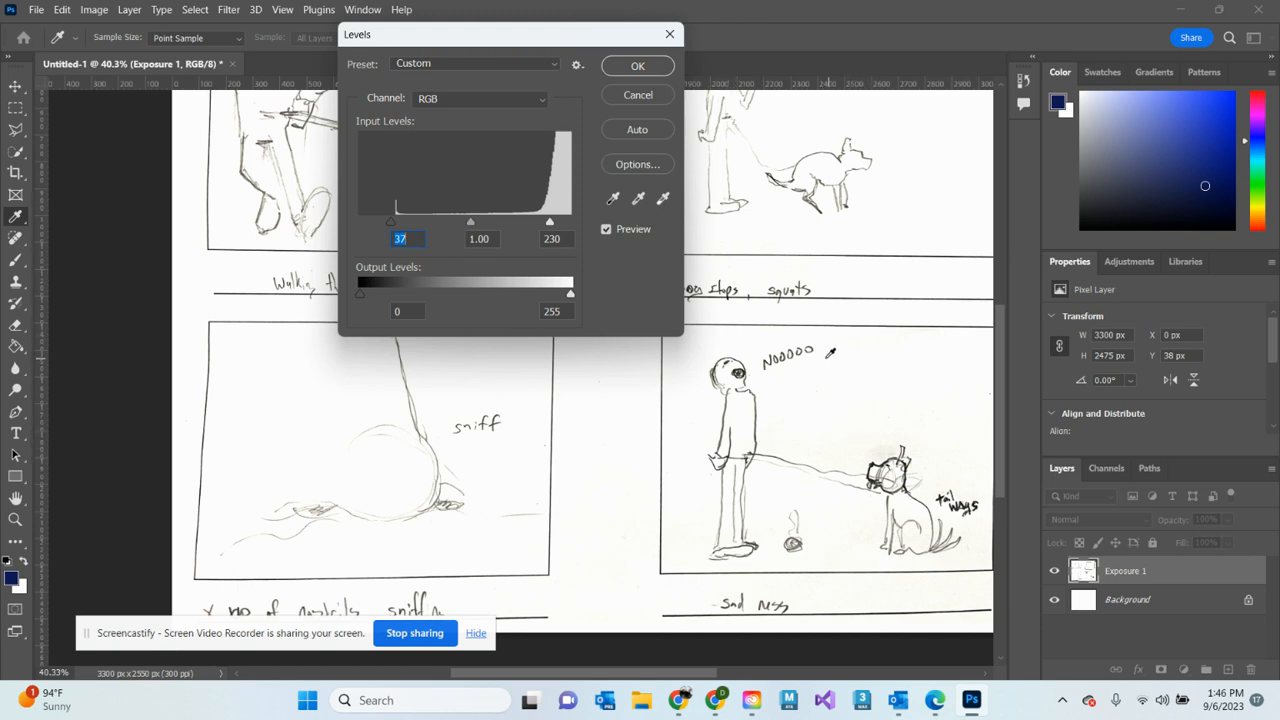
# Set the Levels white point by sampling the paper beside the sitting dog in the lower-right panel, and apply the adjustment
pyautogui.click(663, 198)
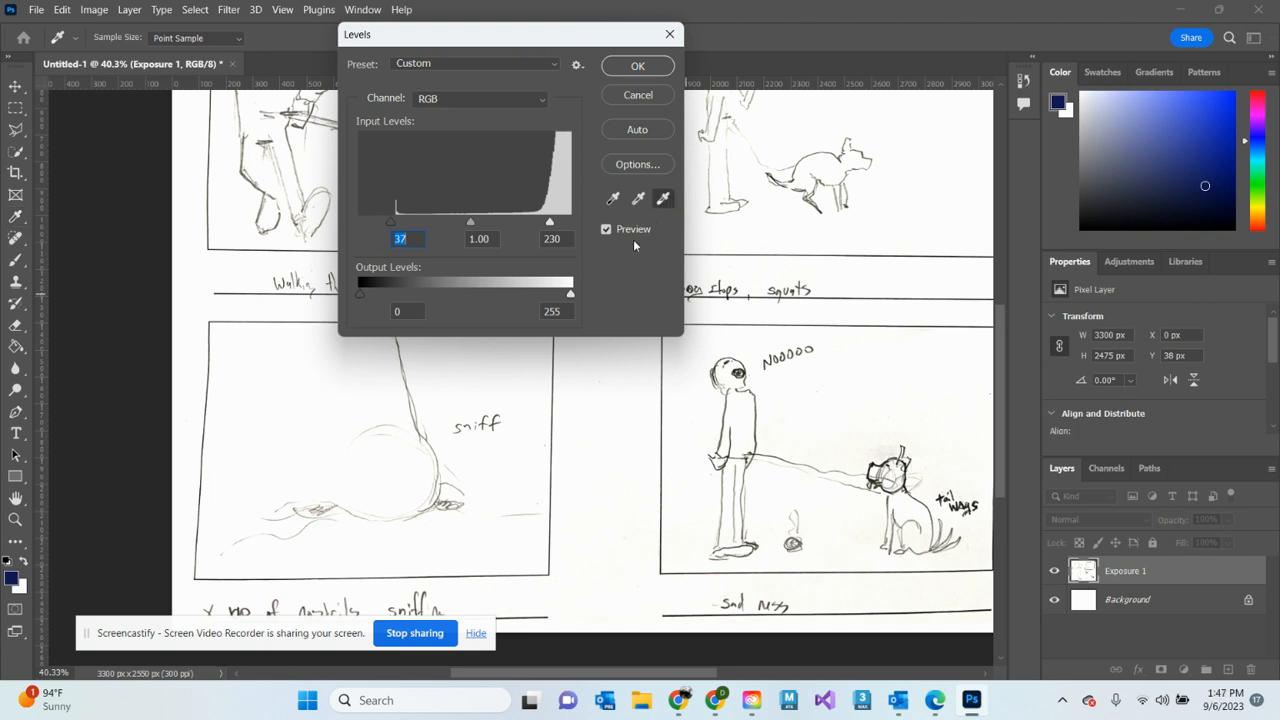
pyautogui.click(883, 445)
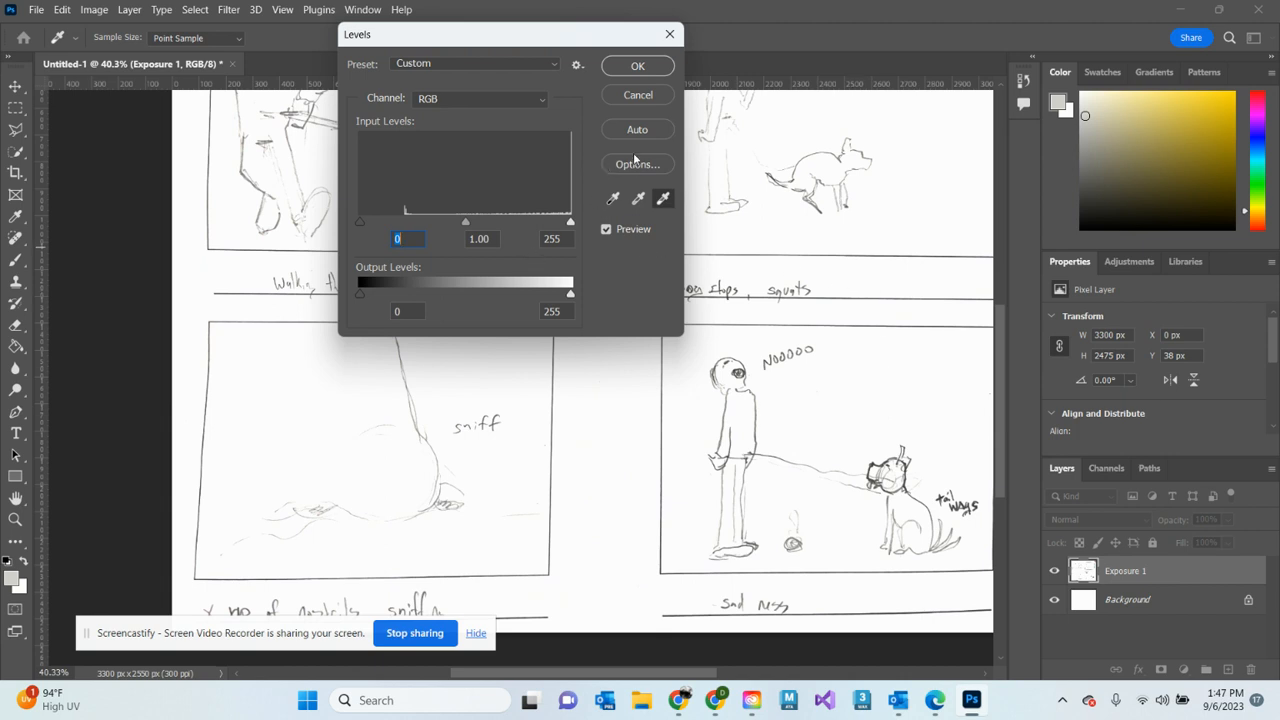
pyautogui.click(881, 413)
pyautogui.hotkey('ctrl', 'z')
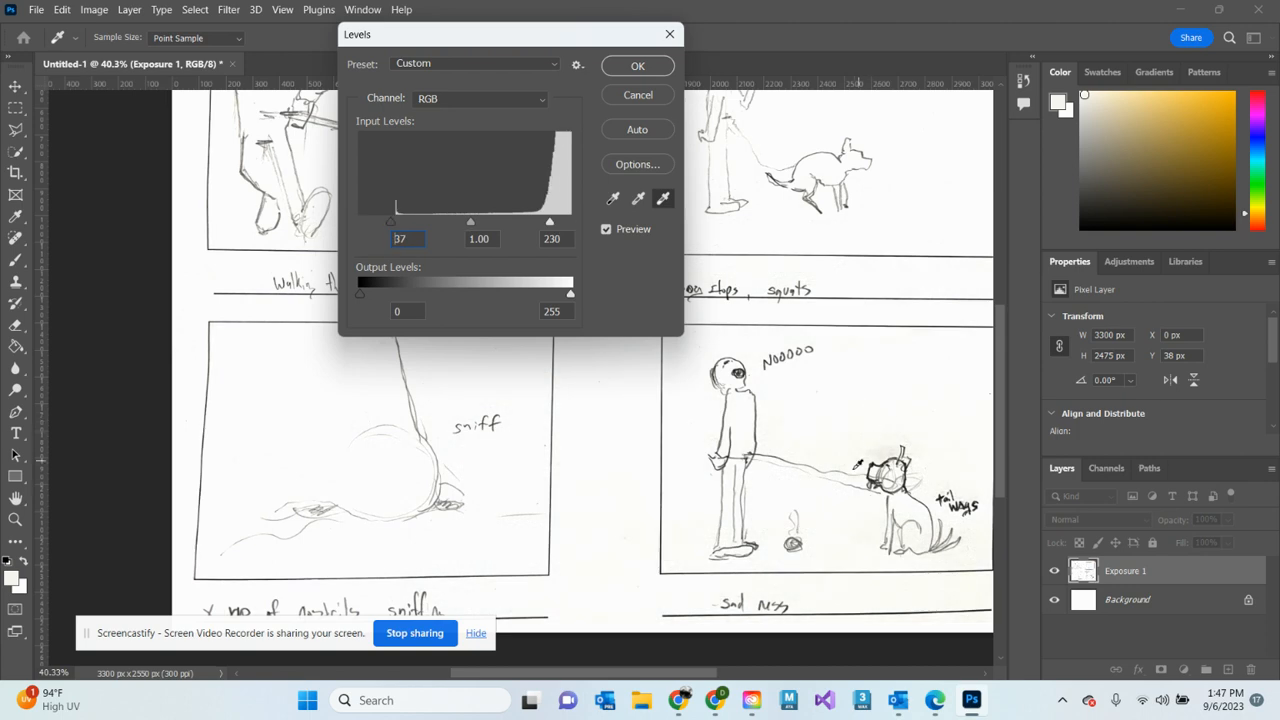
pyautogui.click(865, 516)
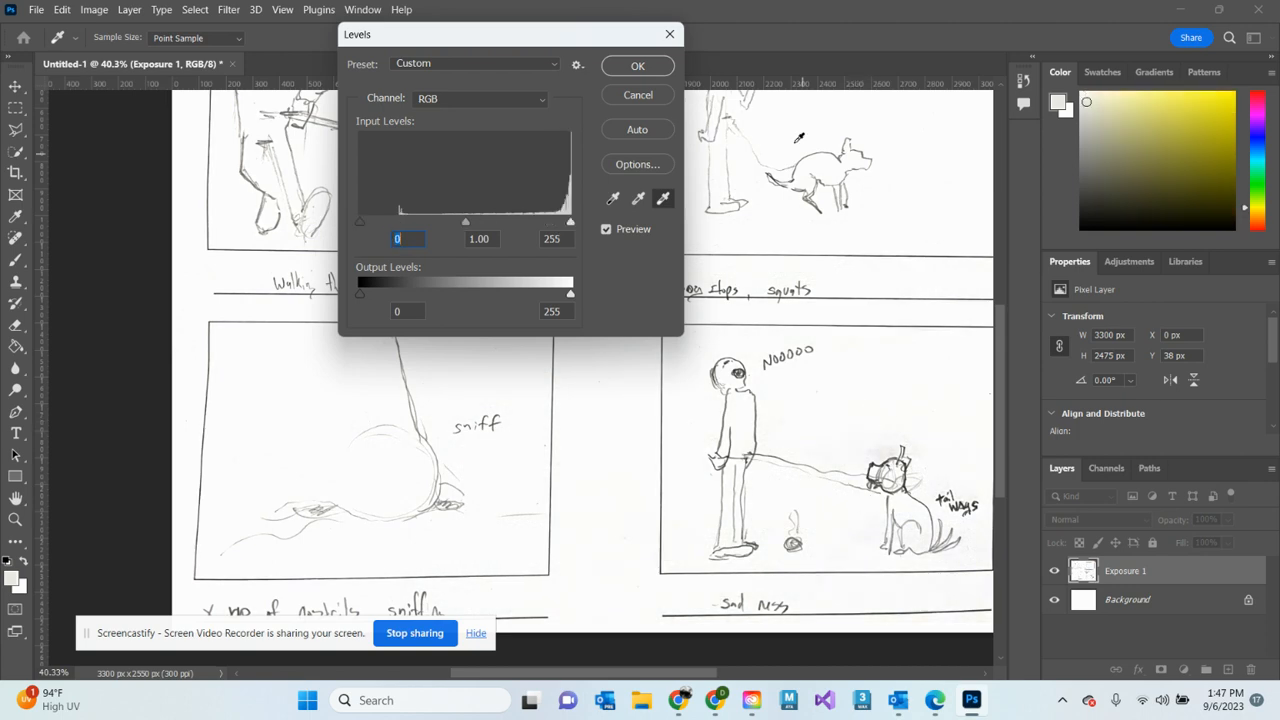
pyautogui.click(638, 66)
pyautogui.press('b')
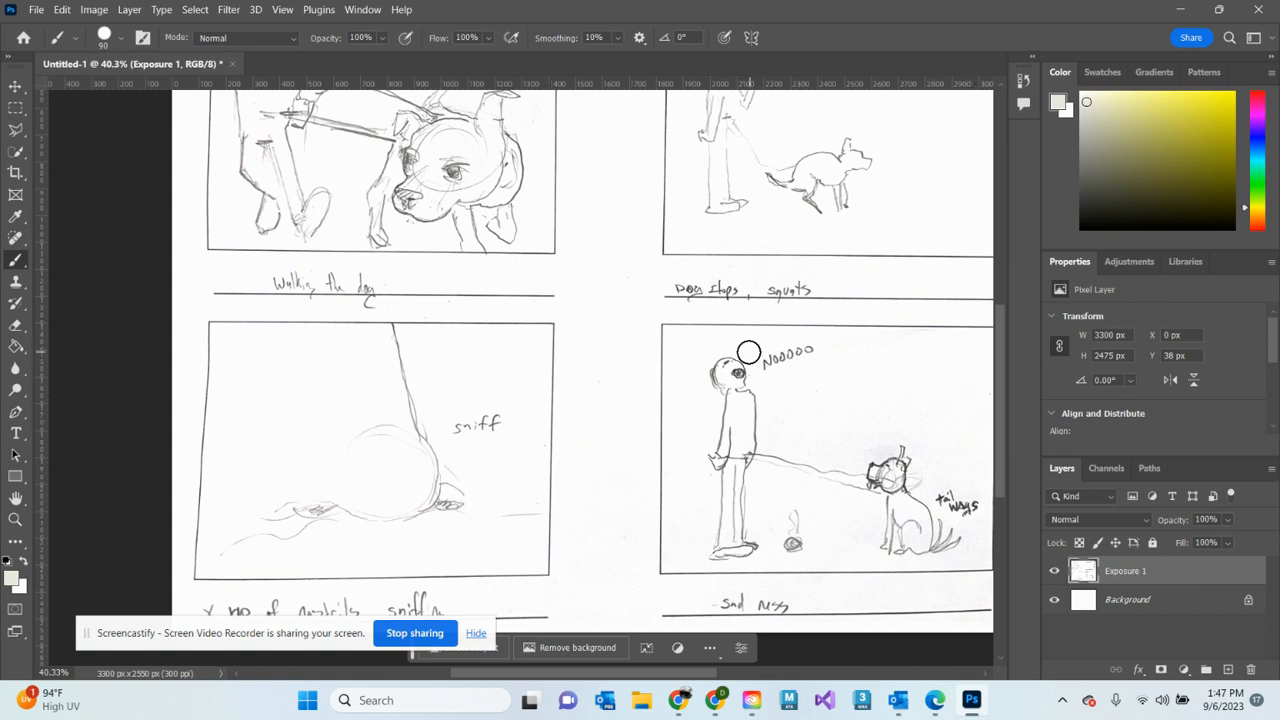
# Rename the Exposure 1 layer as lines
pyautogui.moveTo(627, 205)
pyautogui.mouseDown()
pyautogui.moveTo(617, 363)
pyautogui.moveTo(671, 301)
pyautogui.moveTo(633, 327)
pyautogui.moveTo(568, 253)
pyautogui.mouseUp()
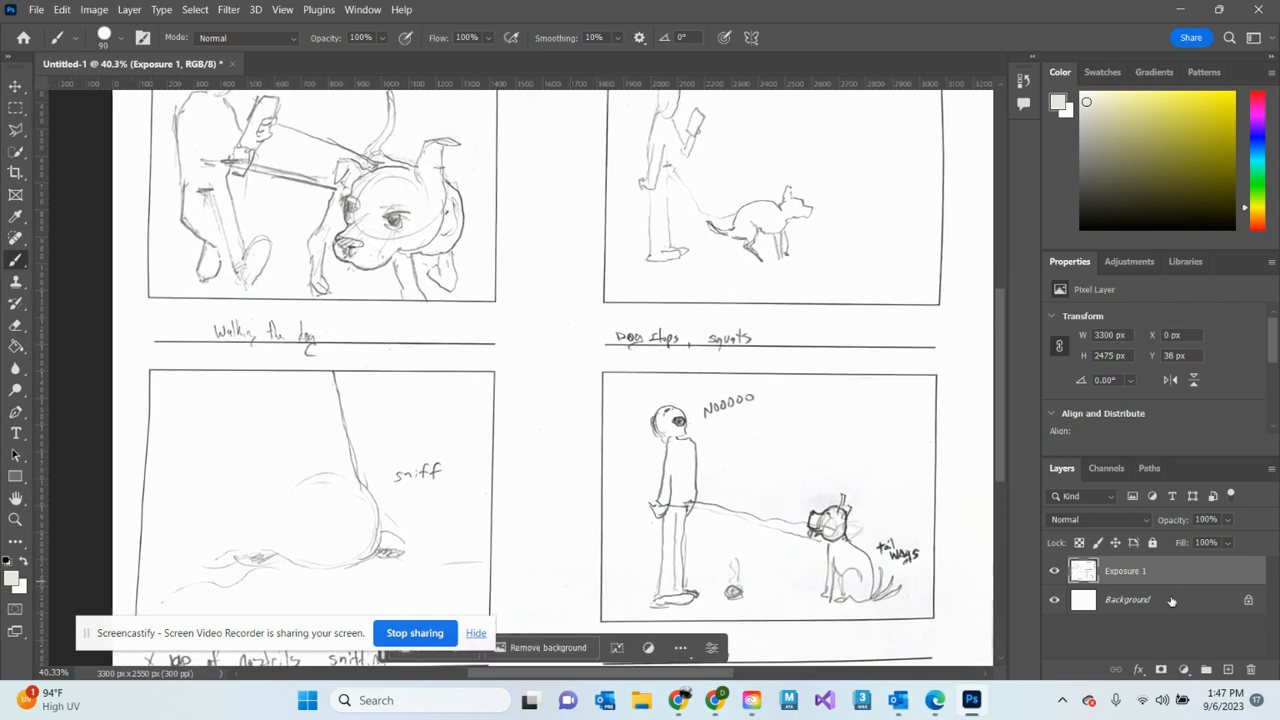
pyautogui.doubleClick(1116, 571)
pyautogui.press('BackSpace')
pyautogui.write('lines')
pyautogui.press('Return')
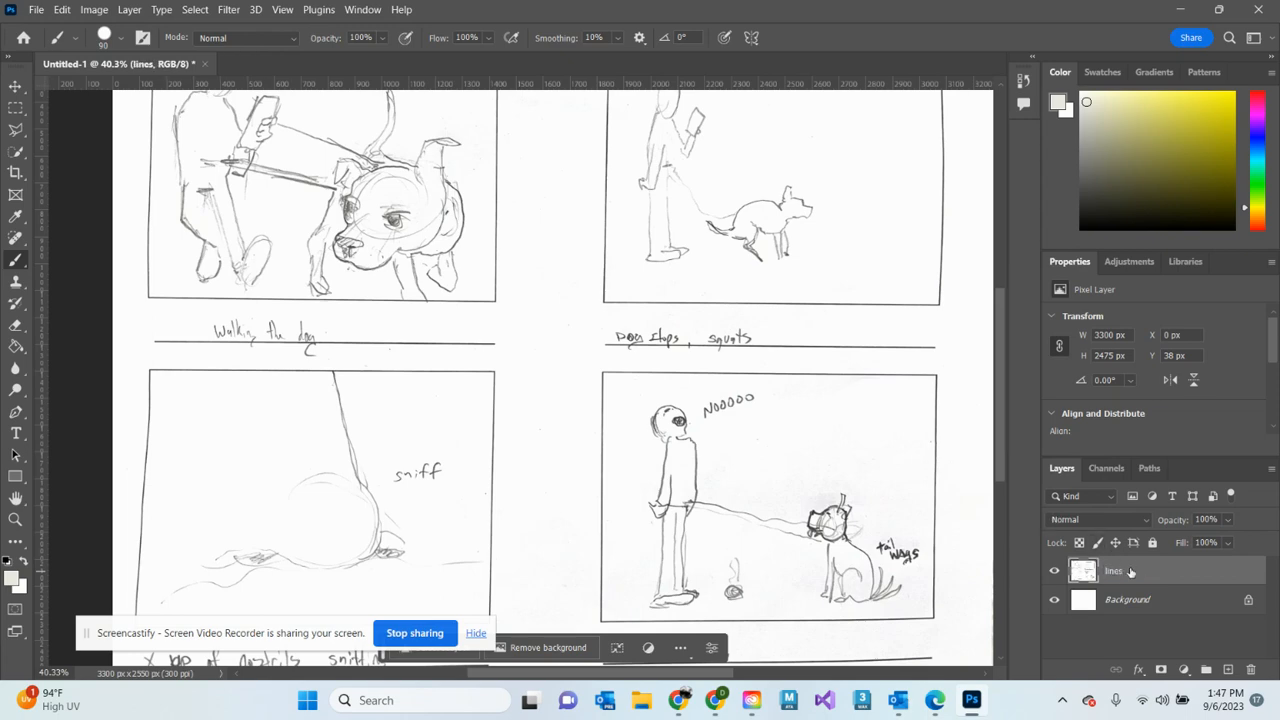
# Duplicate the lines layer and set the copy's blend mode to Multiply
pyautogui.moveTo(1130, 571); pyautogui.dragTo(1227, 669)
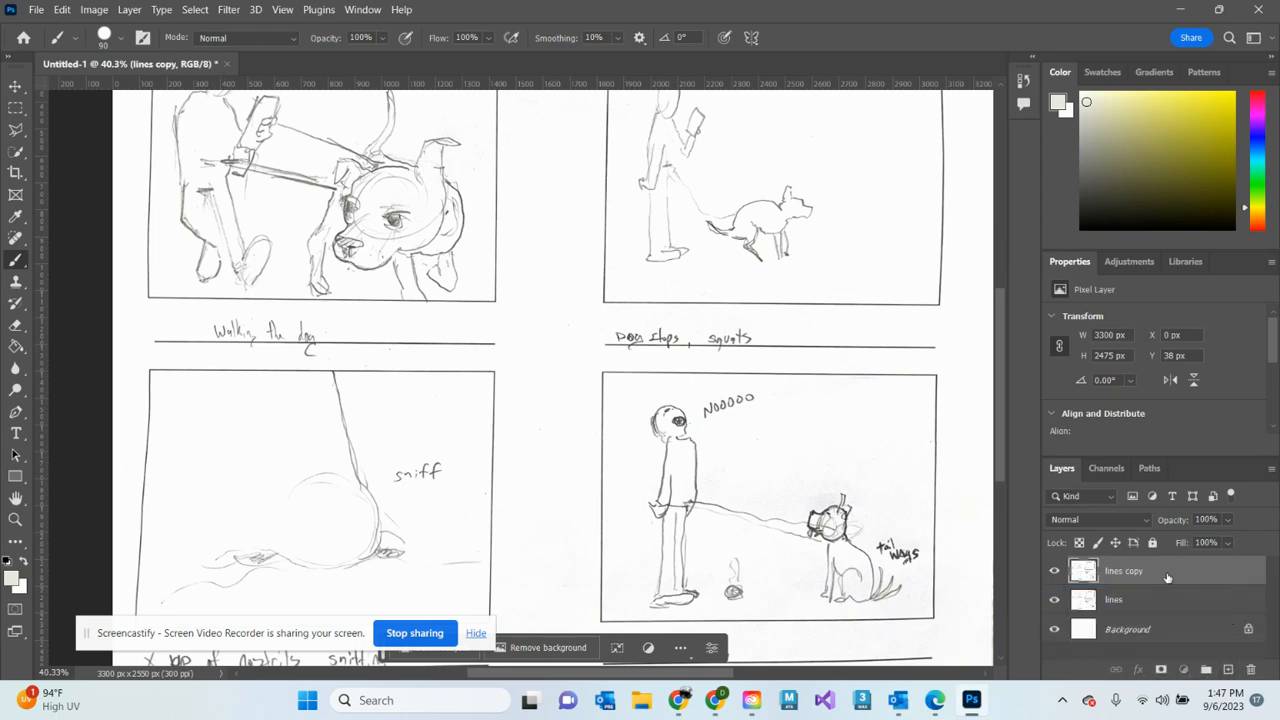
pyautogui.click(1118, 519)
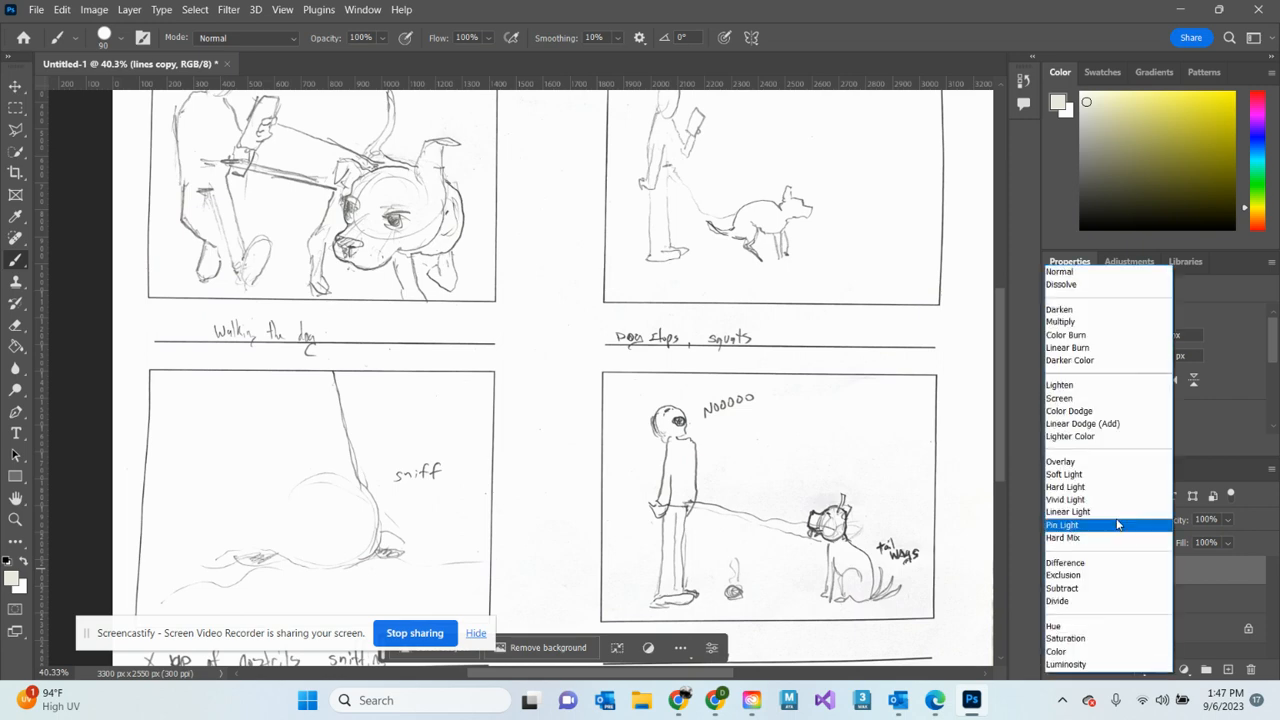
pyautogui.click(1082, 321)
# Try the Multiply blend mode on the original lines layer and return it to Normal
pyautogui.click(1118, 600)
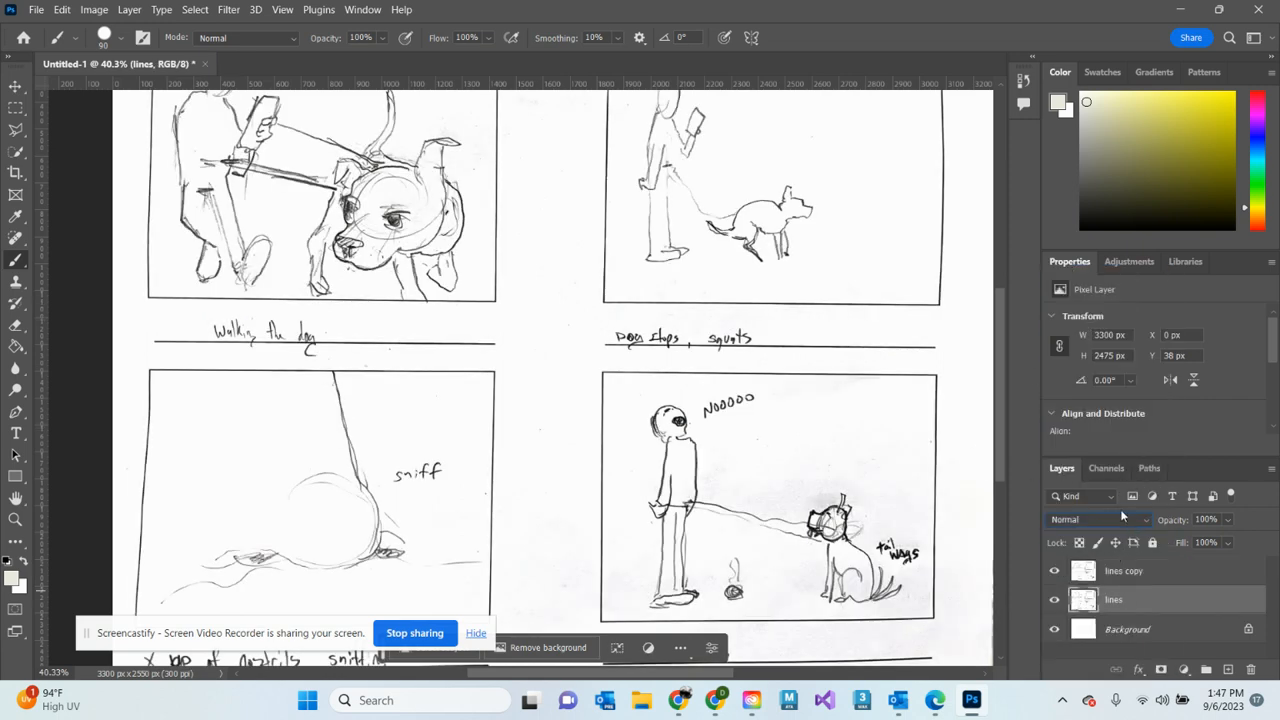
pyautogui.click(1118, 519)
pyautogui.click(1080, 322)
pyautogui.click(1126, 519)
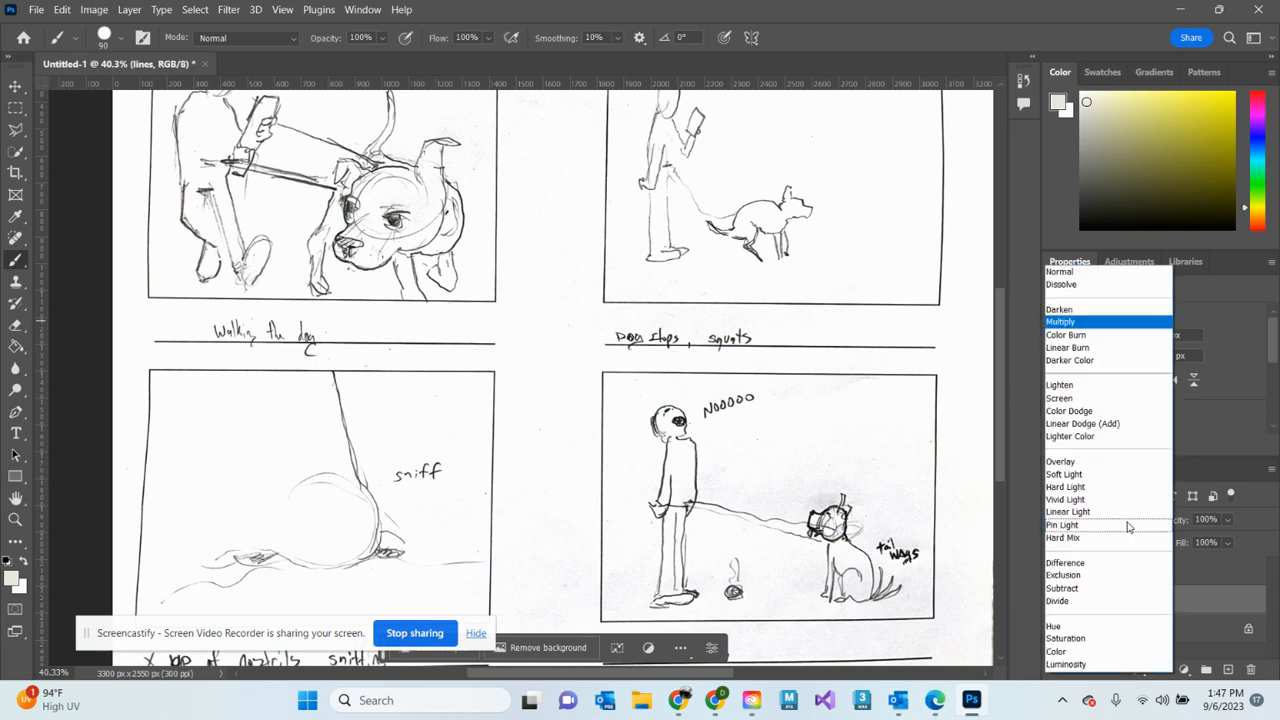
pyautogui.click(1060, 271)
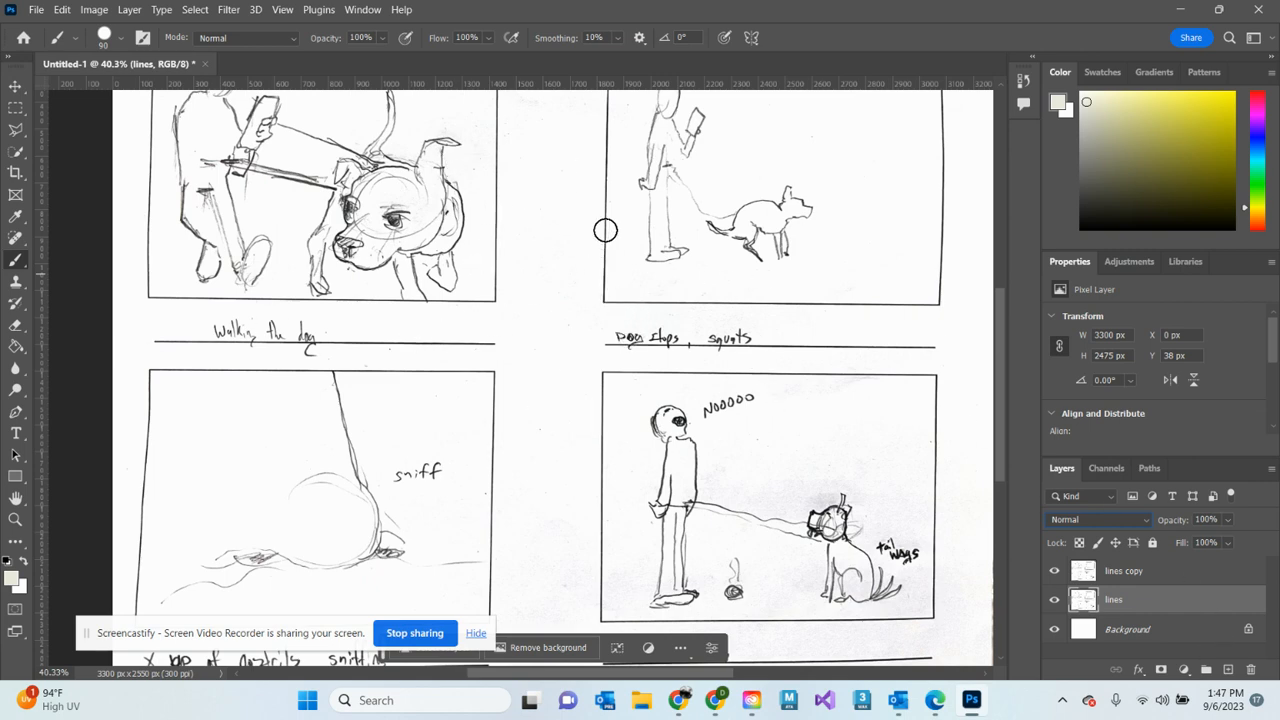
# Merge the lines copy and lines layers into one layer
pyautogui.moveTo(531, 223); pyautogui.dragTo(569, 237)
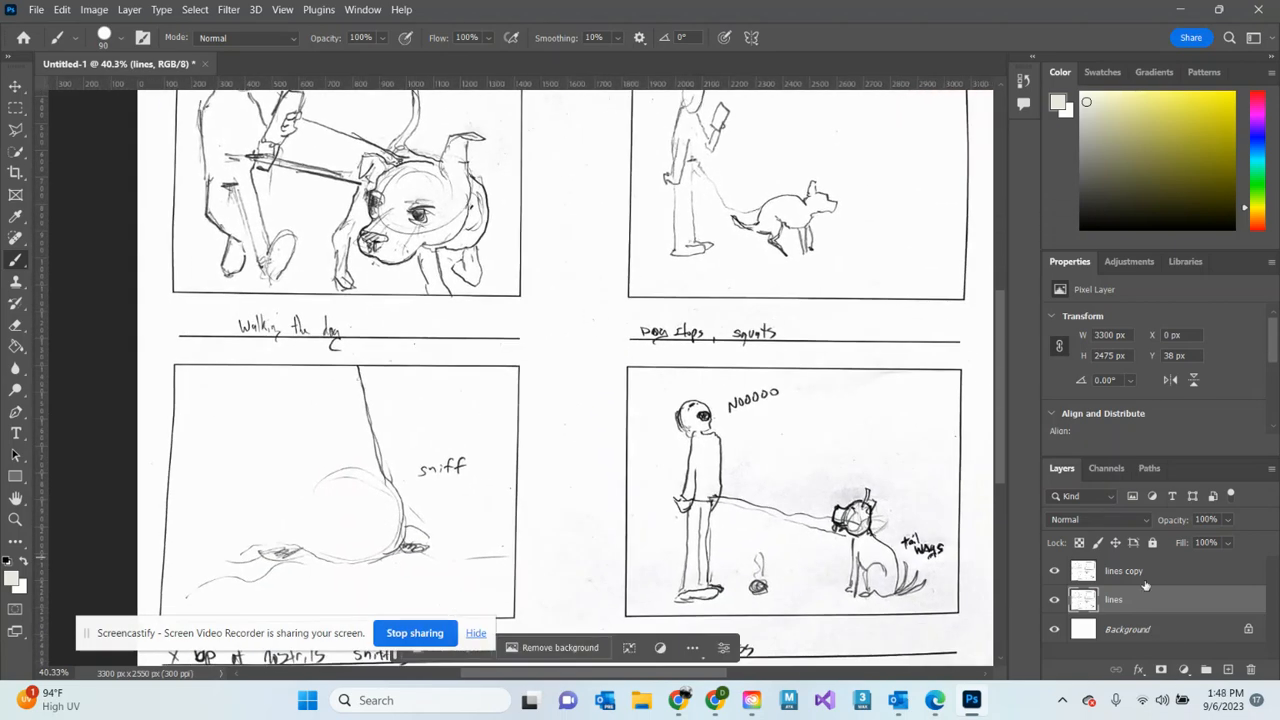
pyautogui.keyDown('shift'); pyautogui.click(1143, 573); pyautogui.keyUp('shift')
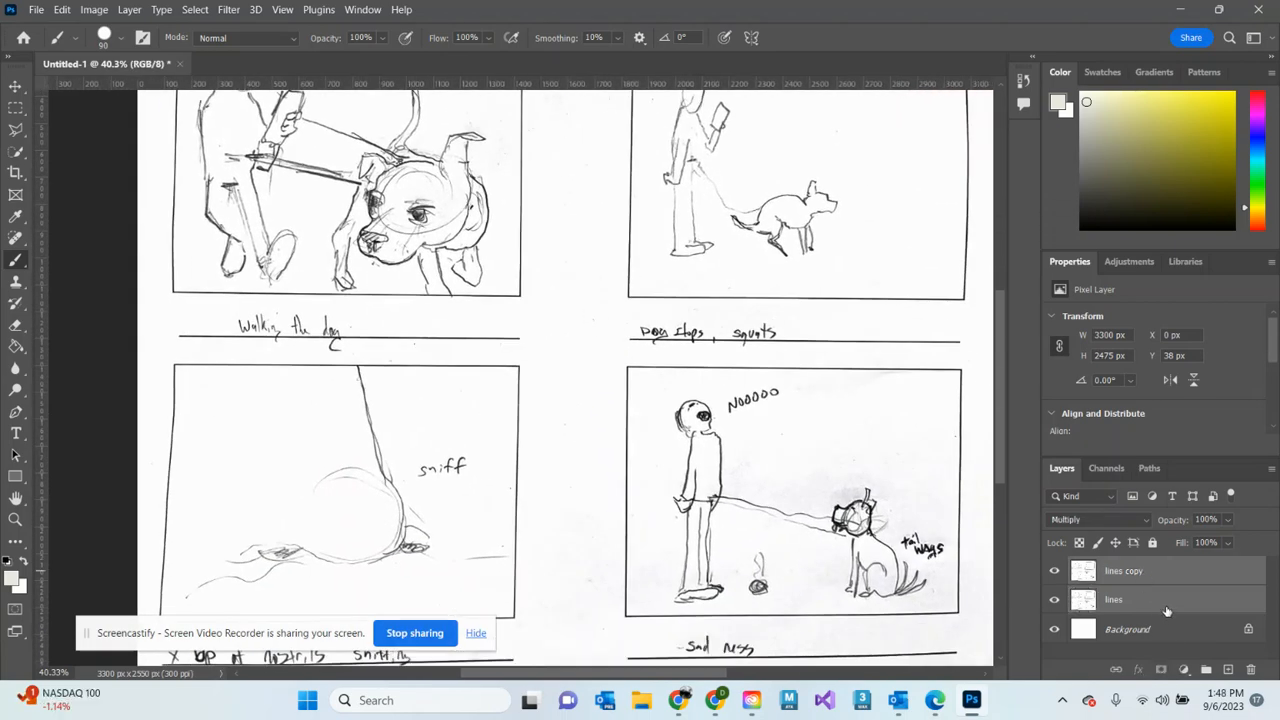
pyautogui.rightClick(1166, 610)
pyautogui.click(1085, 520)
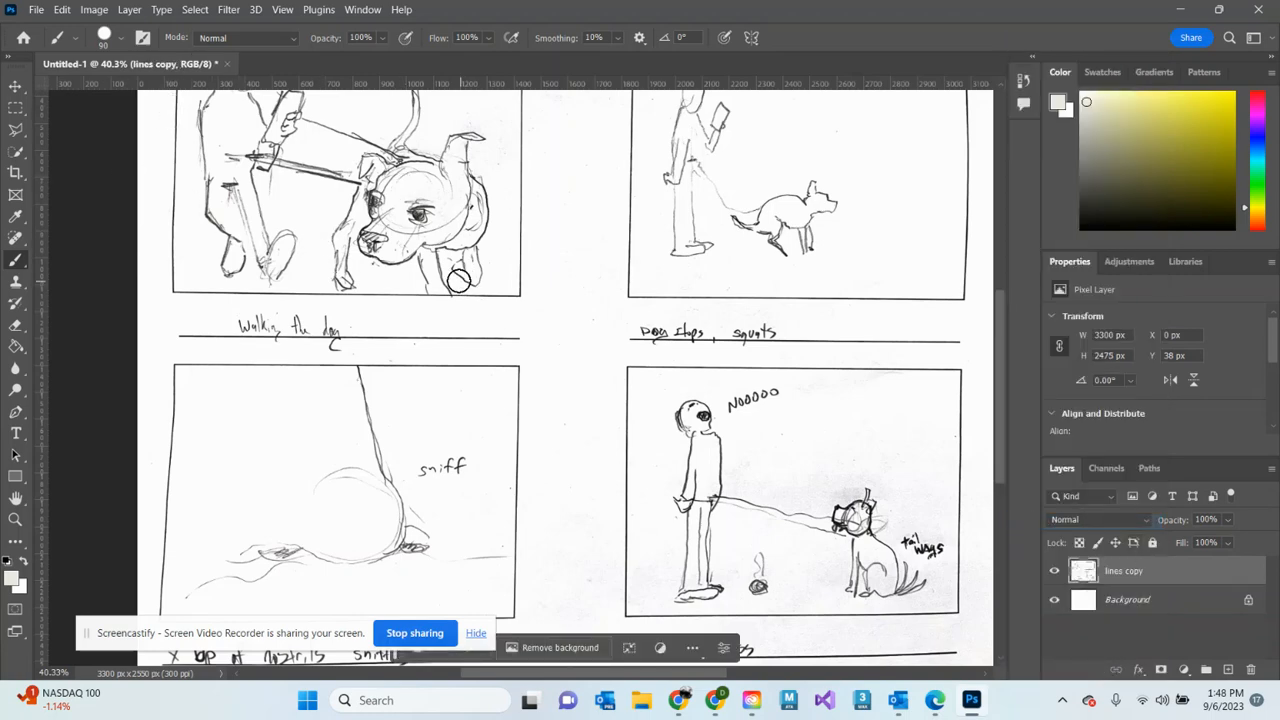
# Choose a near-black foreground colour and set the hard round brush to 55 px with 100% hardness
pyautogui.scroll(3, 455, 285)
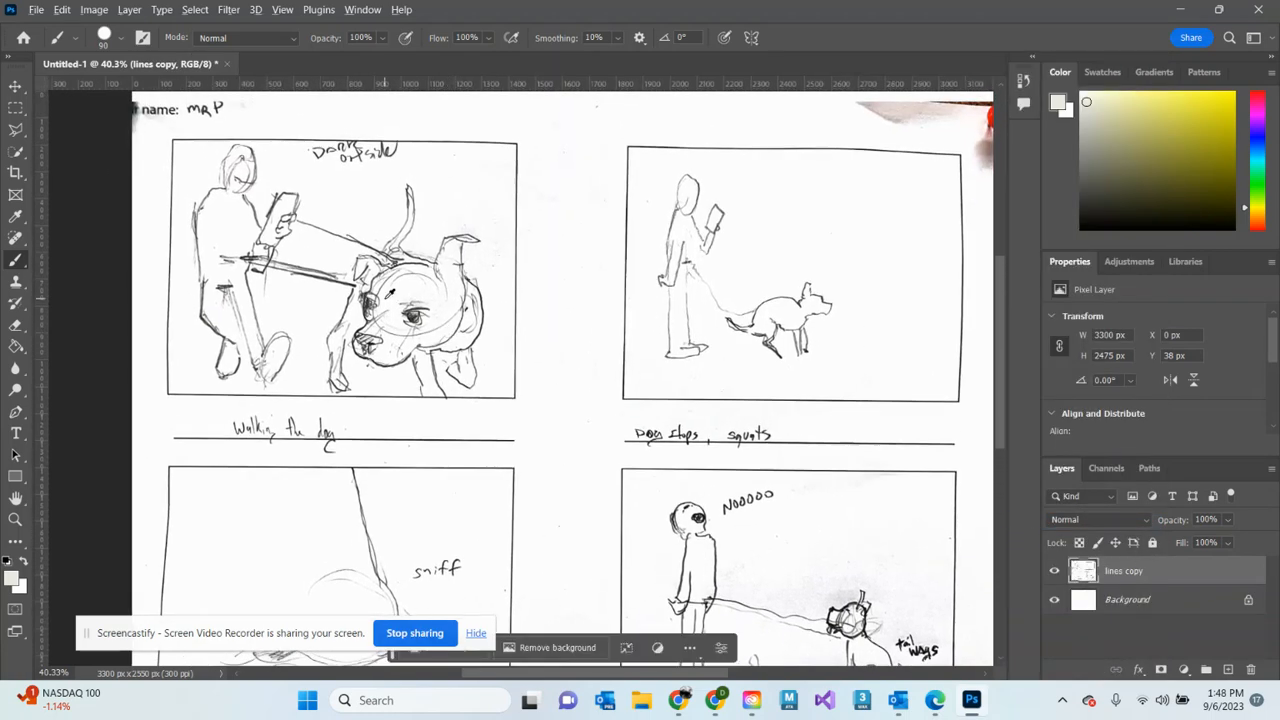
pyautogui.scroll(5, 392, 293)
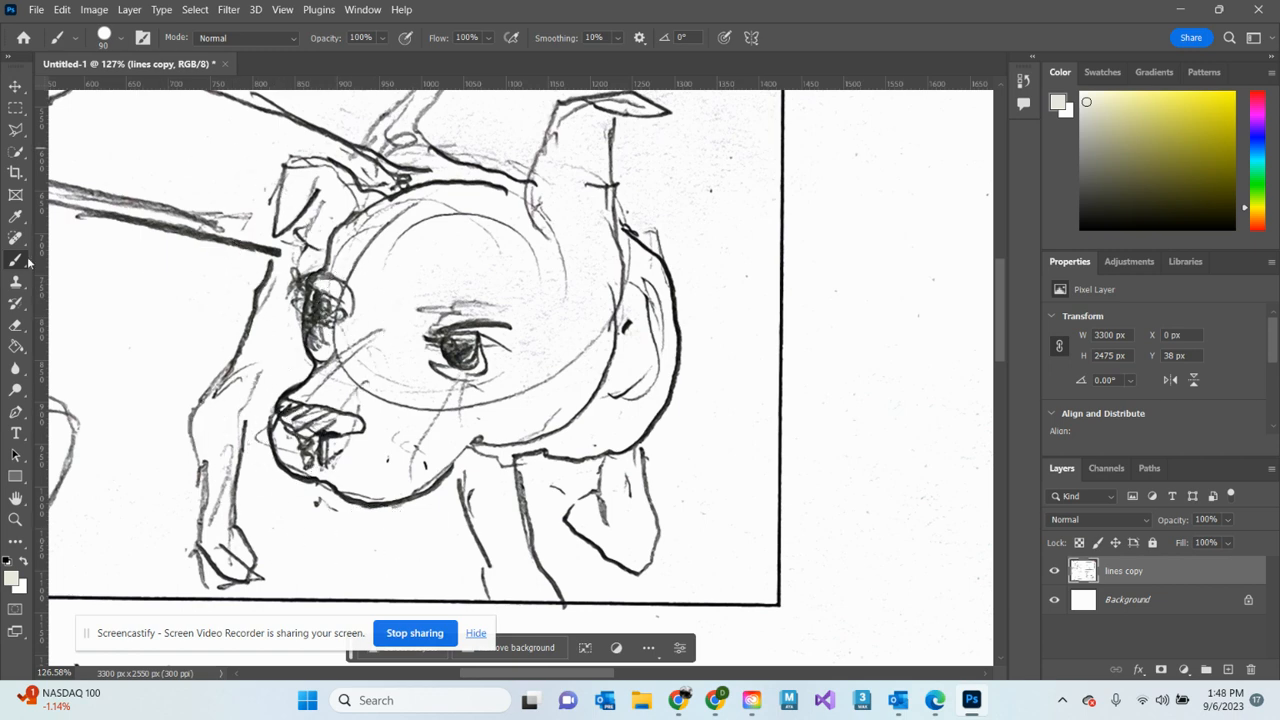
pyautogui.moveTo(1106, 143); pyautogui.dragTo(1080, 213)
pyautogui.click(123, 39)
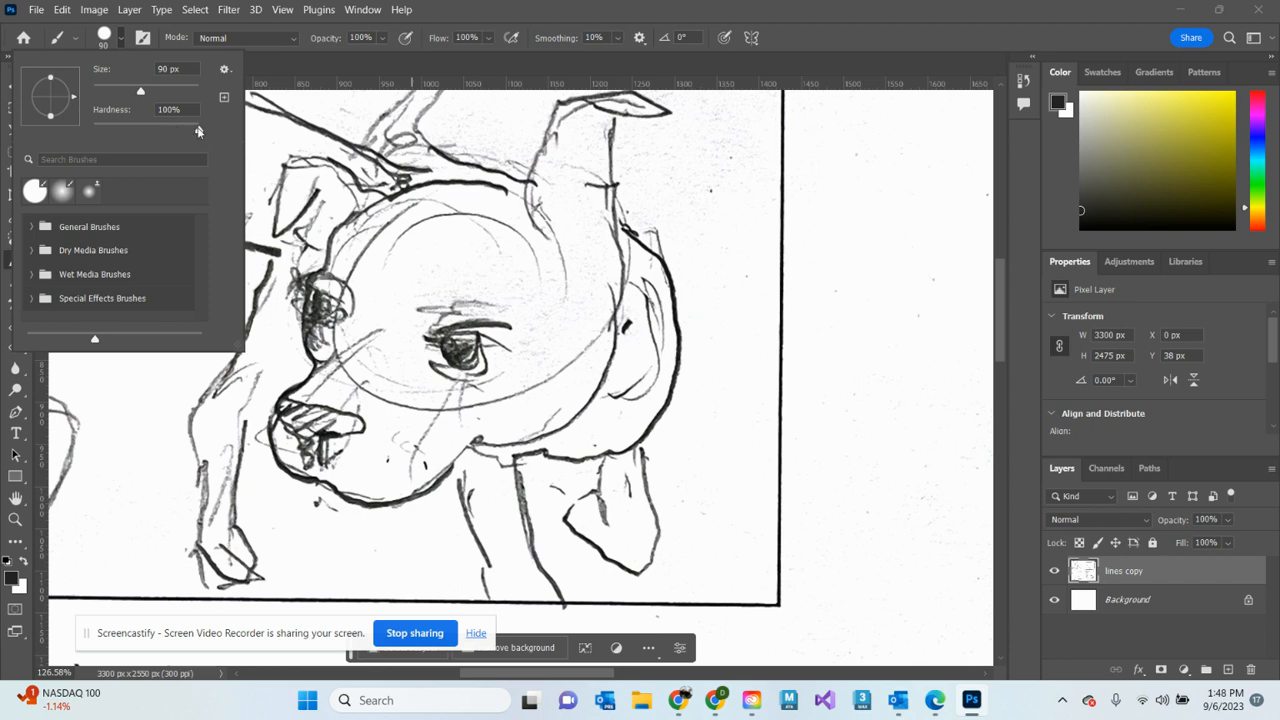
pyautogui.moveTo(198, 131); pyautogui.dragTo(195, 131)
pyautogui.moveTo(123, 92); pyautogui.dragTo(120, 92)
pyautogui.click(824, 64)
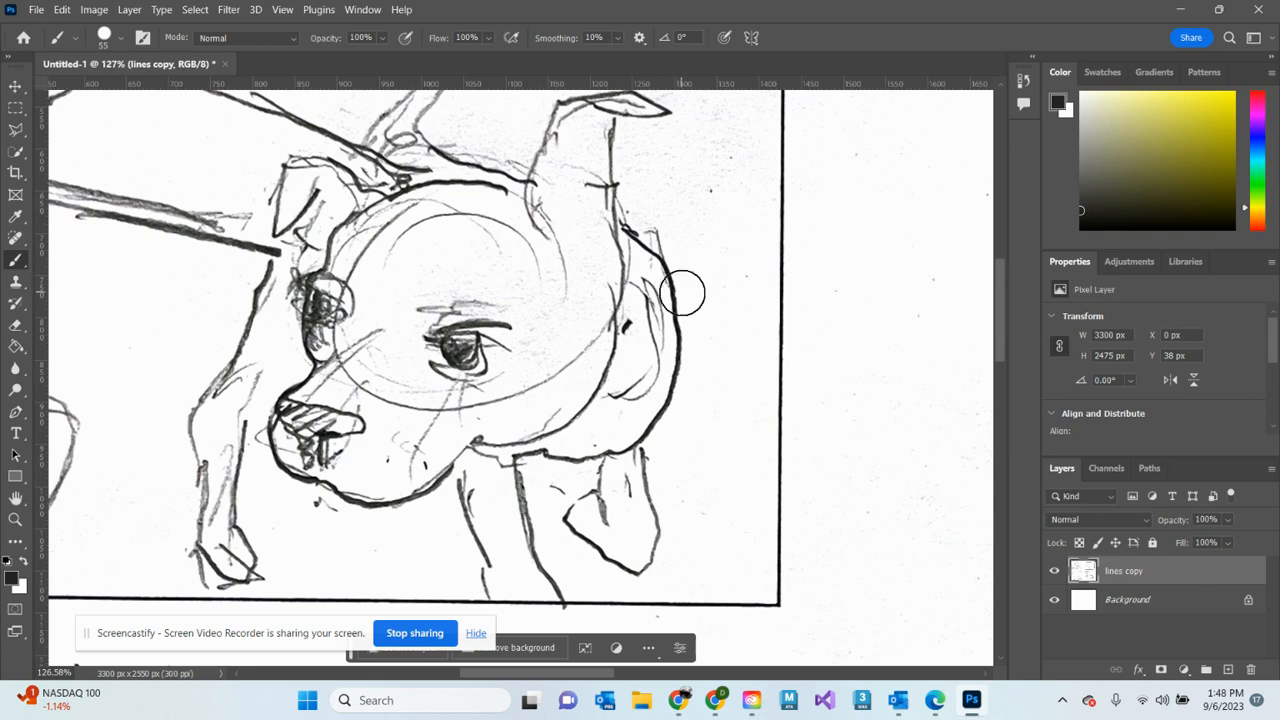
# Reduce the brush size to 8 px, then draw and undo a short test stroke beside the dog's head
pyautogui.press('[')
pyautogui.press('[')
pyautogui.press('[')
pyautogui.press('[')
pyautogui.press('[')
pyautogui.press('[')
pyautogui.moveTo(709, 246); pyautogui.dragTo(709, 252)
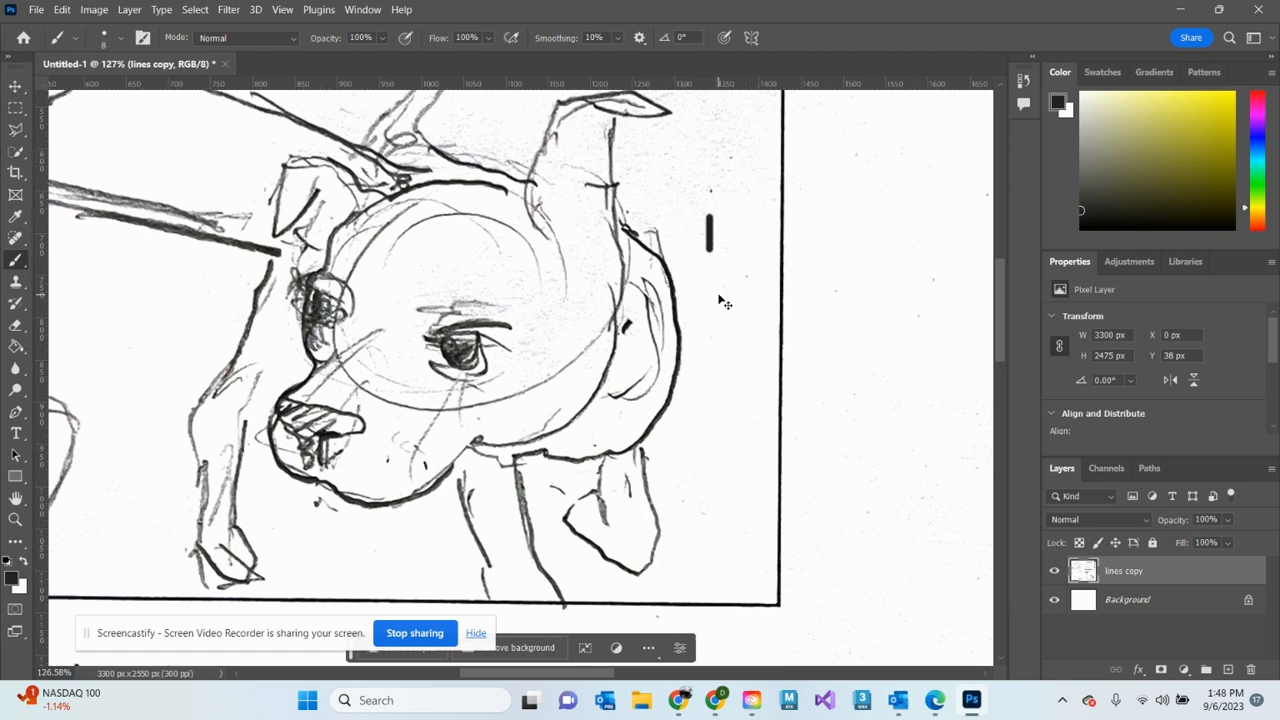
pyautogui.hotkey('ctrl', 'z')
# Switch the brush to KYLE Ultimate Pencil Hard from the Dry Media Brushes at 8 px
pyautogui.click(121, 37)
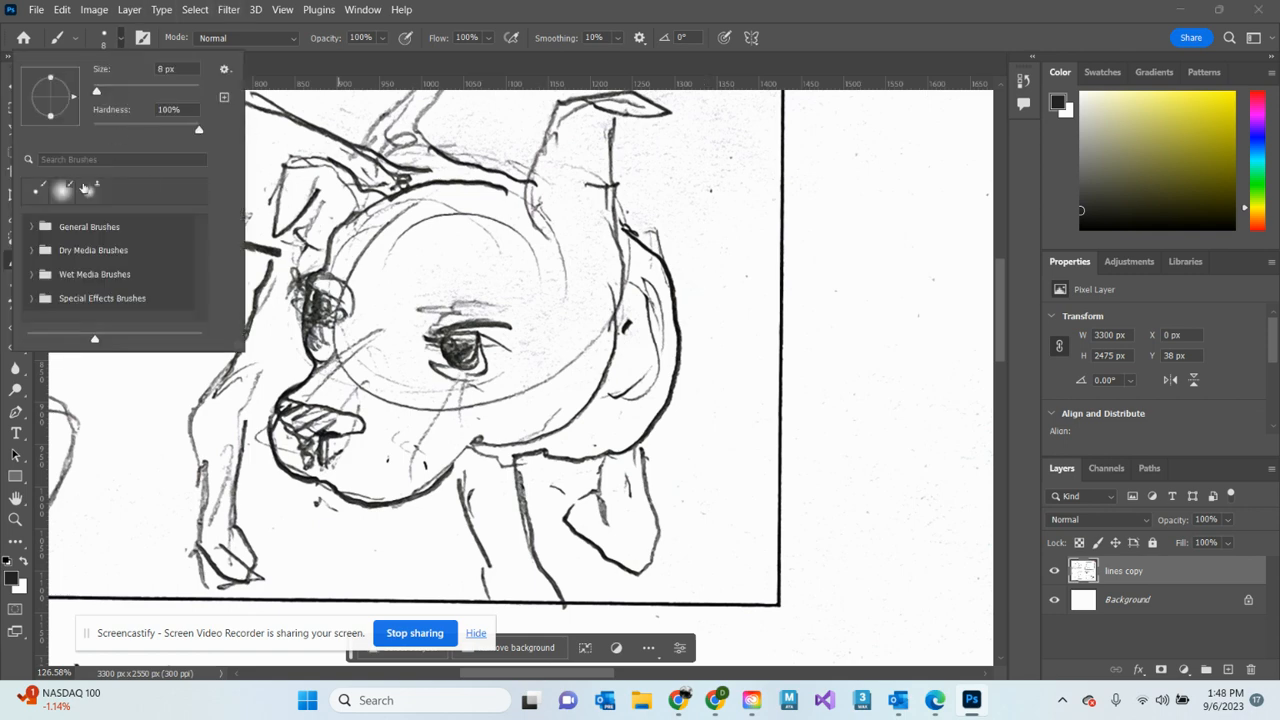
pyautogui.click(36, 254)
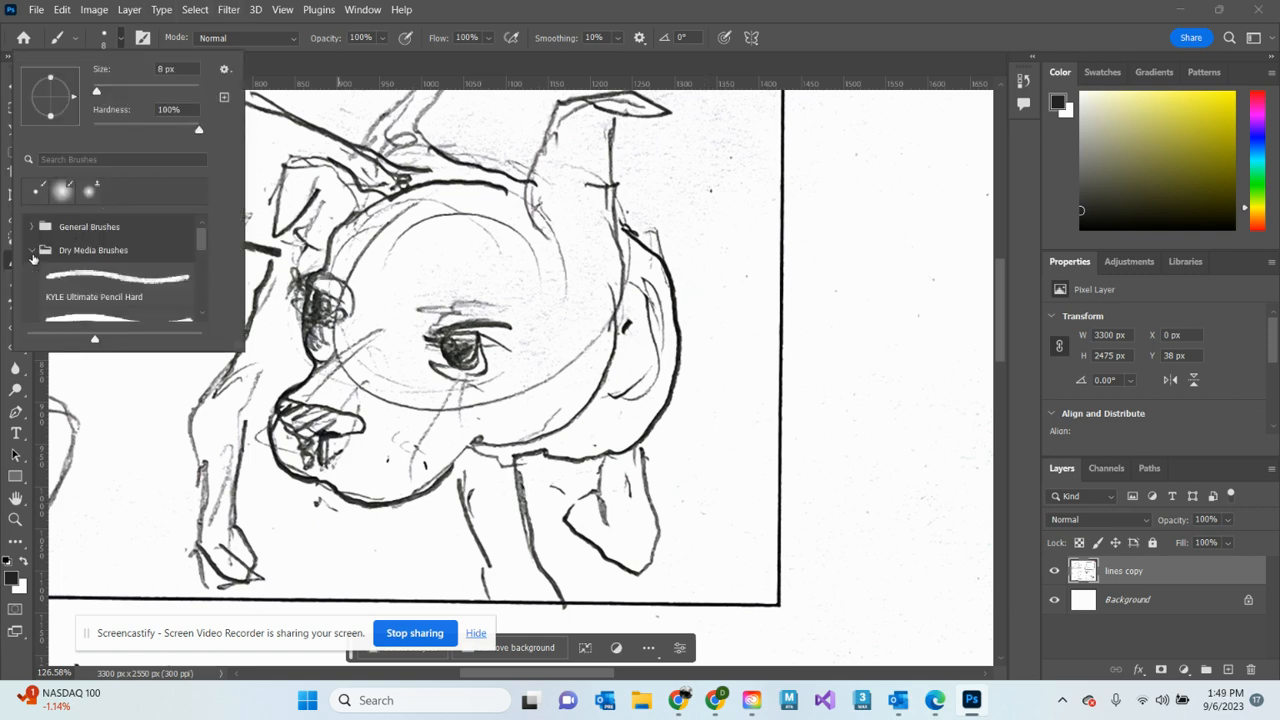
pyautogui.click(102, 290)
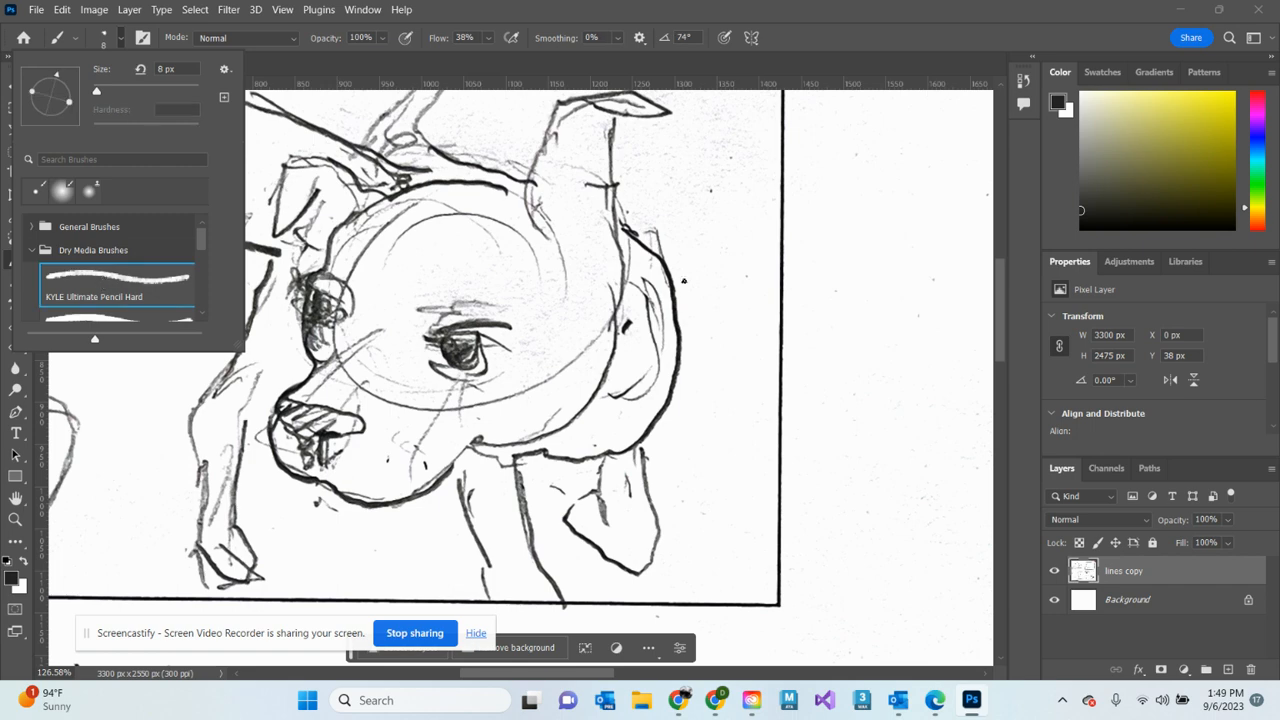
pyautogui.click(729, 274)
# Draw and undo a pencil test stroke beside the dog, and set the foreground colour to pure black
pyautogui.moveTo(728, 260); pyautogui.dragTo(731, 363)
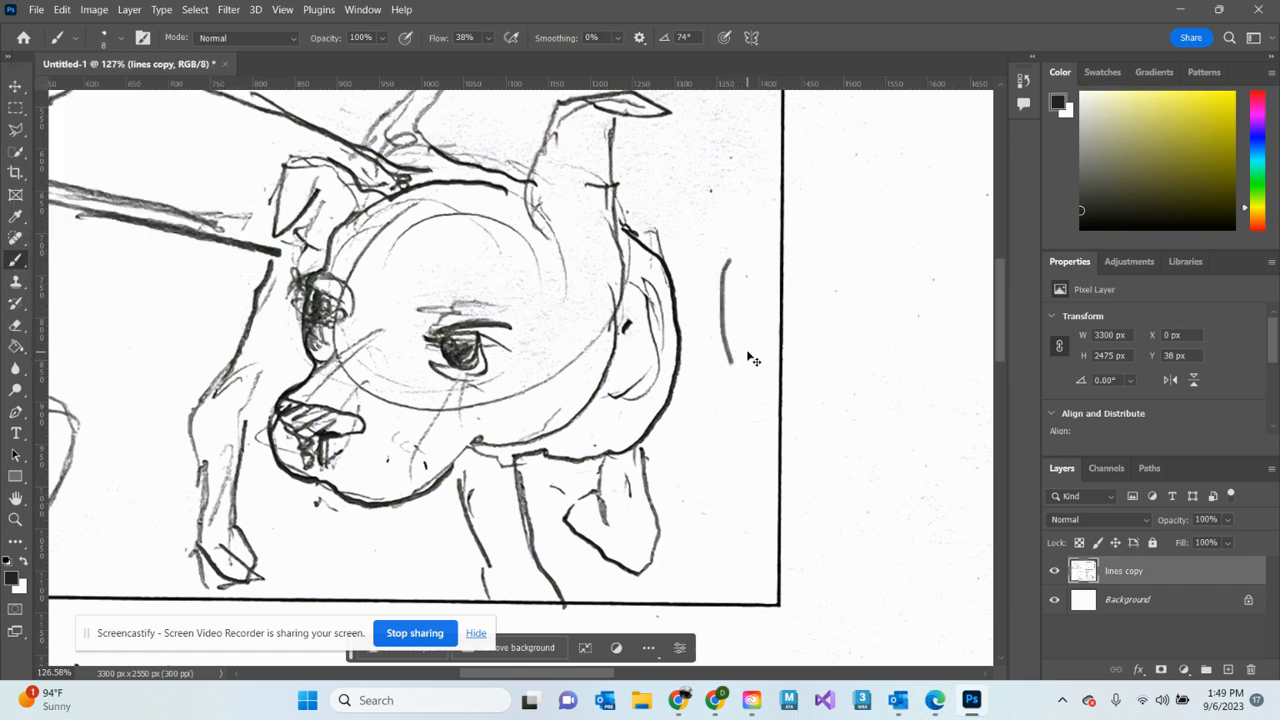
pyautogui.hotkey('ctrl', 'z')
pyautogui.moveTo(1084, 198); pyautogui.dragTo(1071, 235)
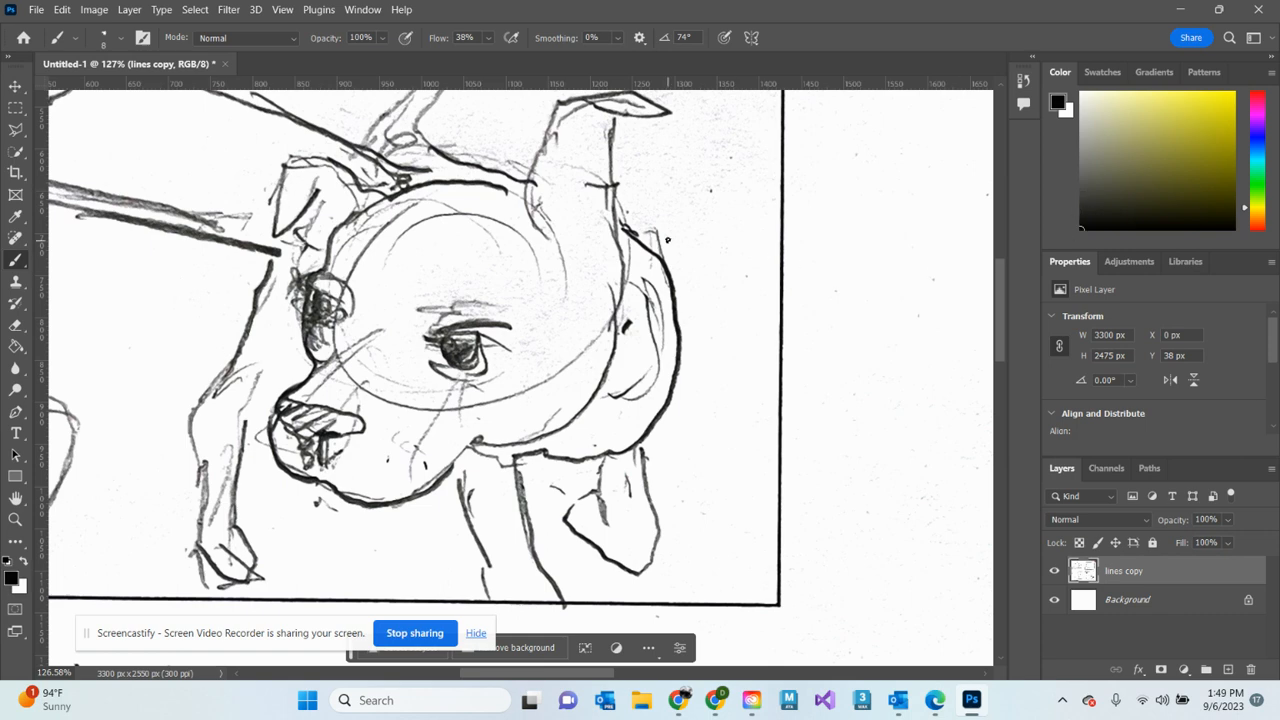
pyautogui.moveTo(717, 214); pyautogui.dragTo(729, 304)
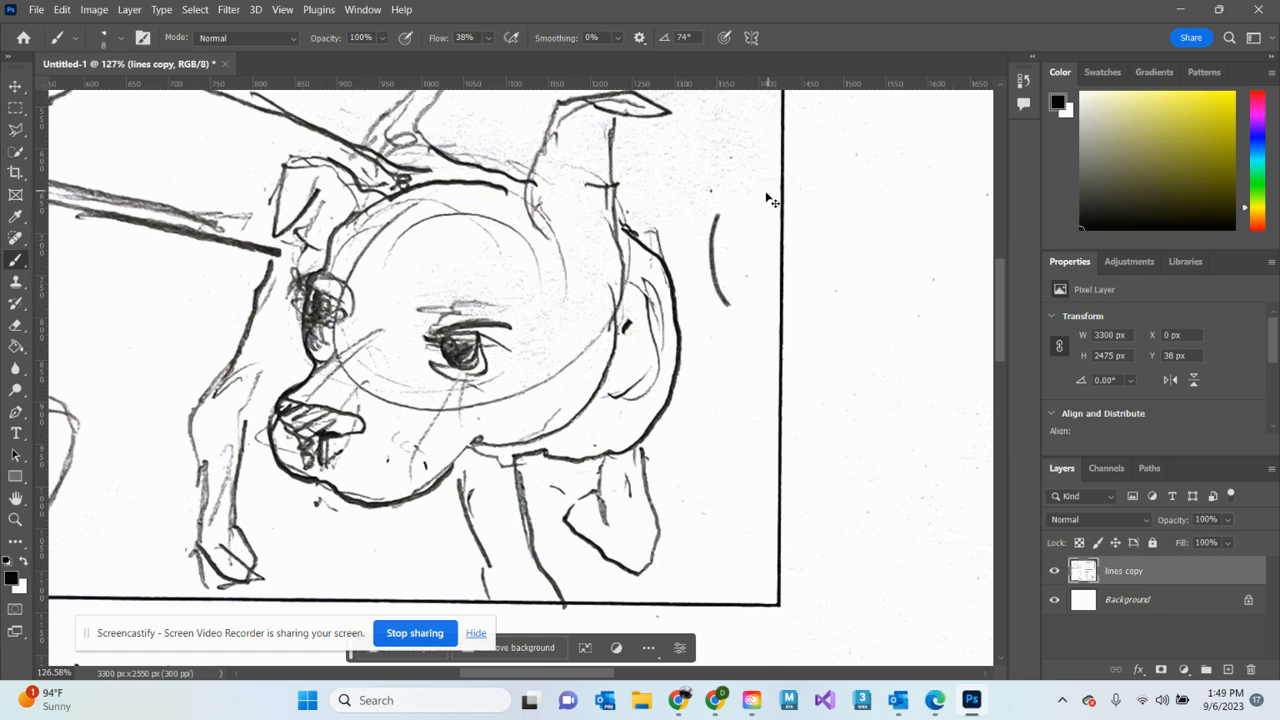
pyautogui.hotkey('ctrl', 'z')
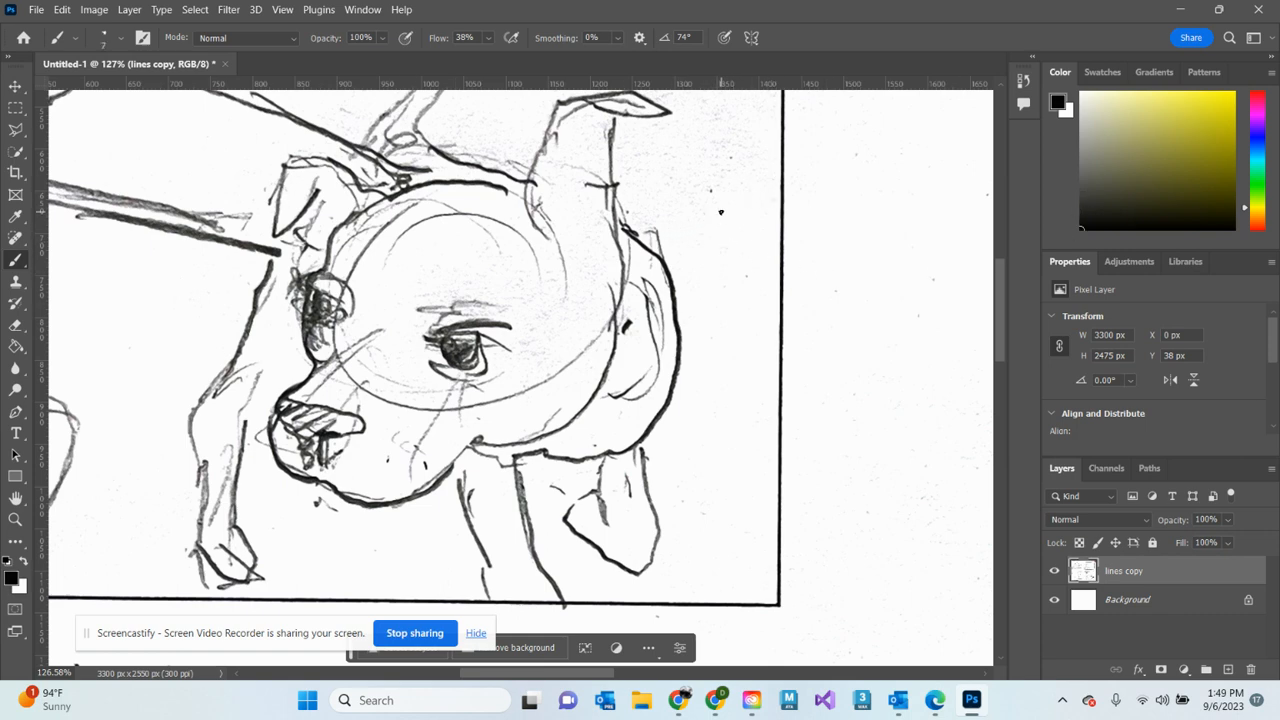
pyautogui.moveTo(721, 212); pyautogui.dragTo(718, 284)
pyautogui.hotkey('ctrl', 'z')
# Erase the construction curve across the dog's cheek and the sketch marks above its near eye with a 30 px hard eraser
pyautogui.click(16, 327)
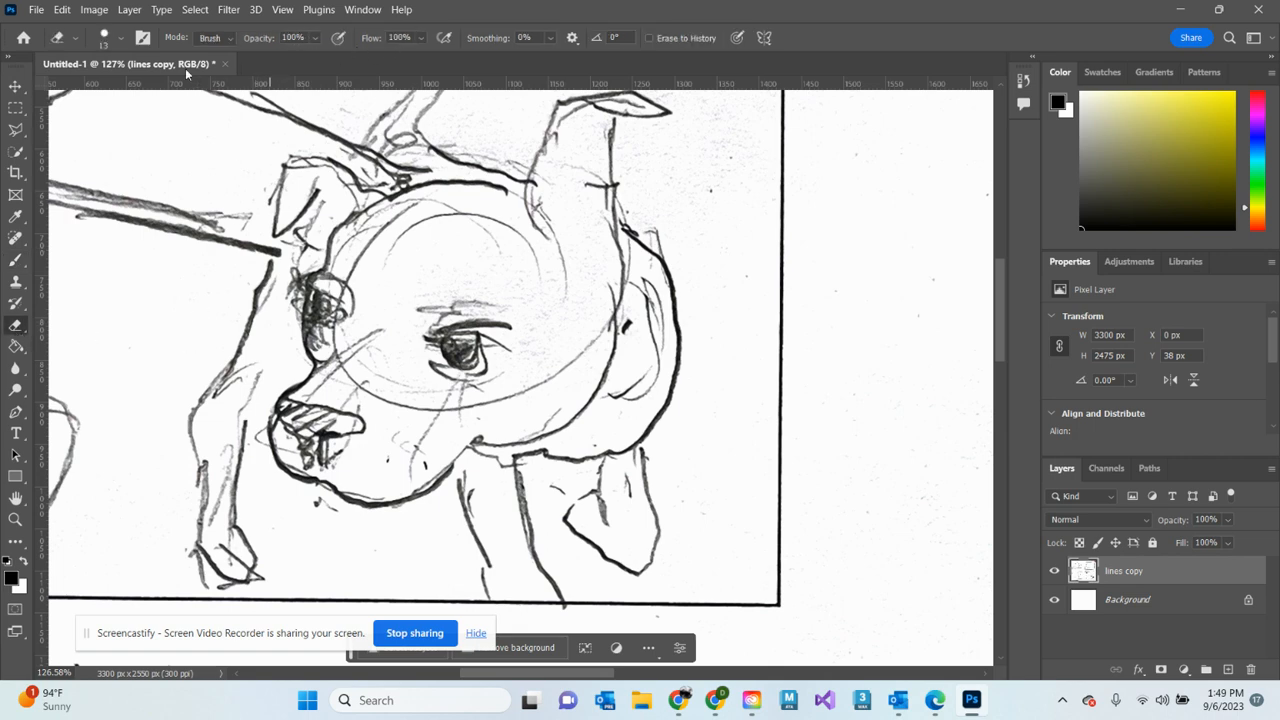
pyautogui.click(121, 40)
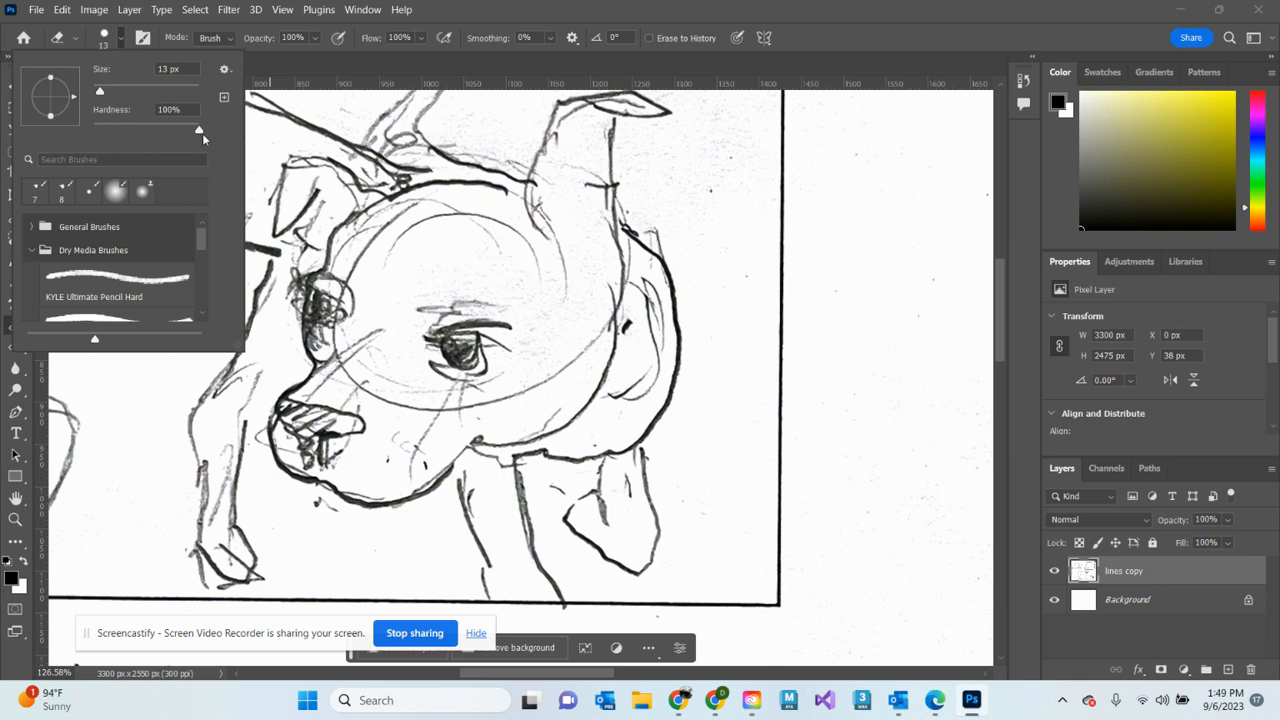
pyautogui.click(837, 88)
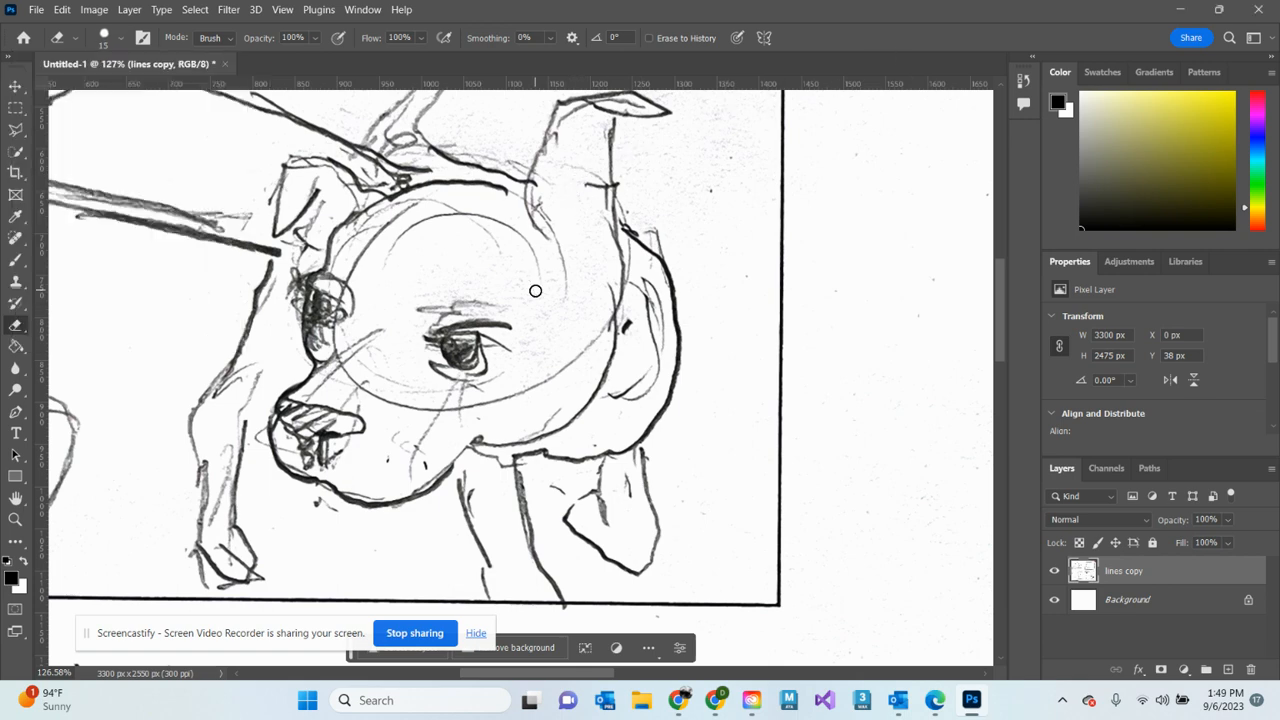
pyautogui.press(']')
pyautogui.press(']')
pyautogui.moveTo(600, 325)
pyautogui.mouseDown()
pyautogui.moveTo(574, 361)
pyautogui.moveTo(514, 396)
pyautogui.moveTo(443, 414)
pyautogui.moveTo(402, 469)
pyautogui.moveTo(414, 391)
pyautogui.moveTo(386, 386)
pyautogui.moveTo(462, 395)
pyautogui.moveTo(509, 373)
pyautogui.moveTo(498, 361)
pyautogui.moveTo(534, 354)
pyautogui.mouseUp()
pyautogui.moveTo(484, 306)
pyautogui.mouseDown()
pyautogui.moveTo(430, 318)
pyautogui.moveTo(453, 314)
pyautogui.mouseUp()
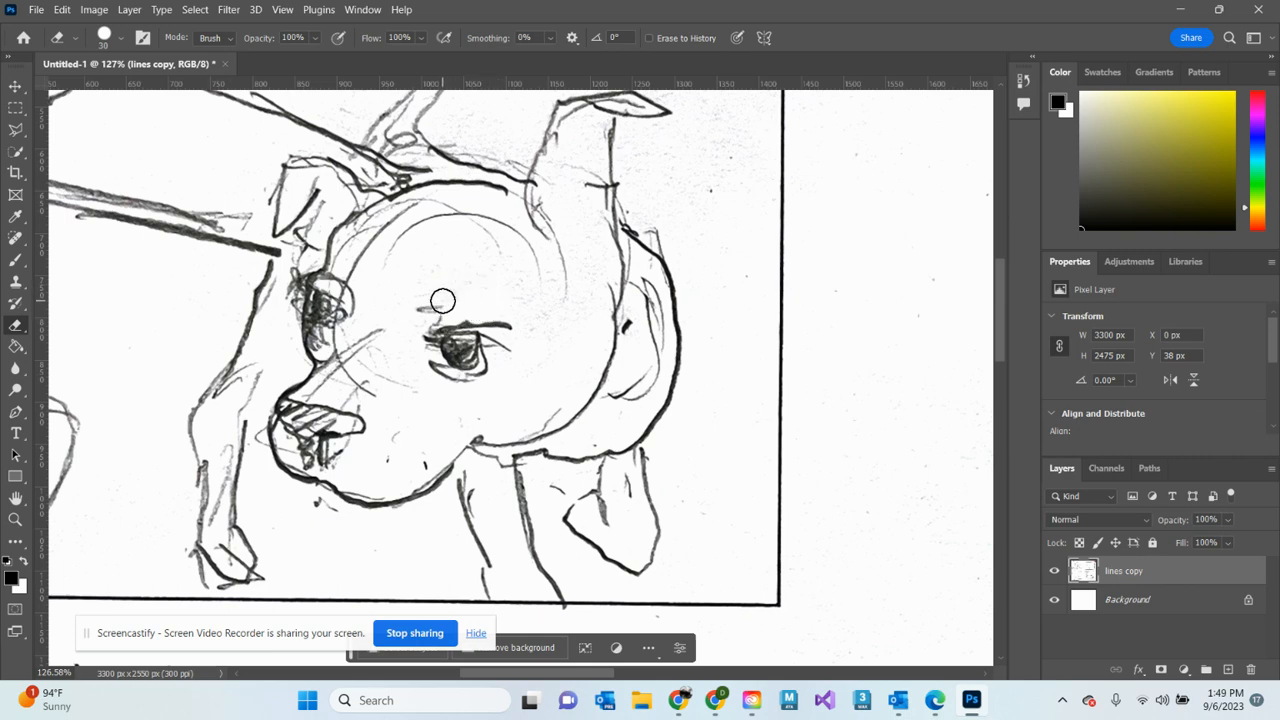
# Reduce the eraser to 10 px and erase the scribbled right side of the near eye's pupil
pyautogui.scroll(3, 466, 295)
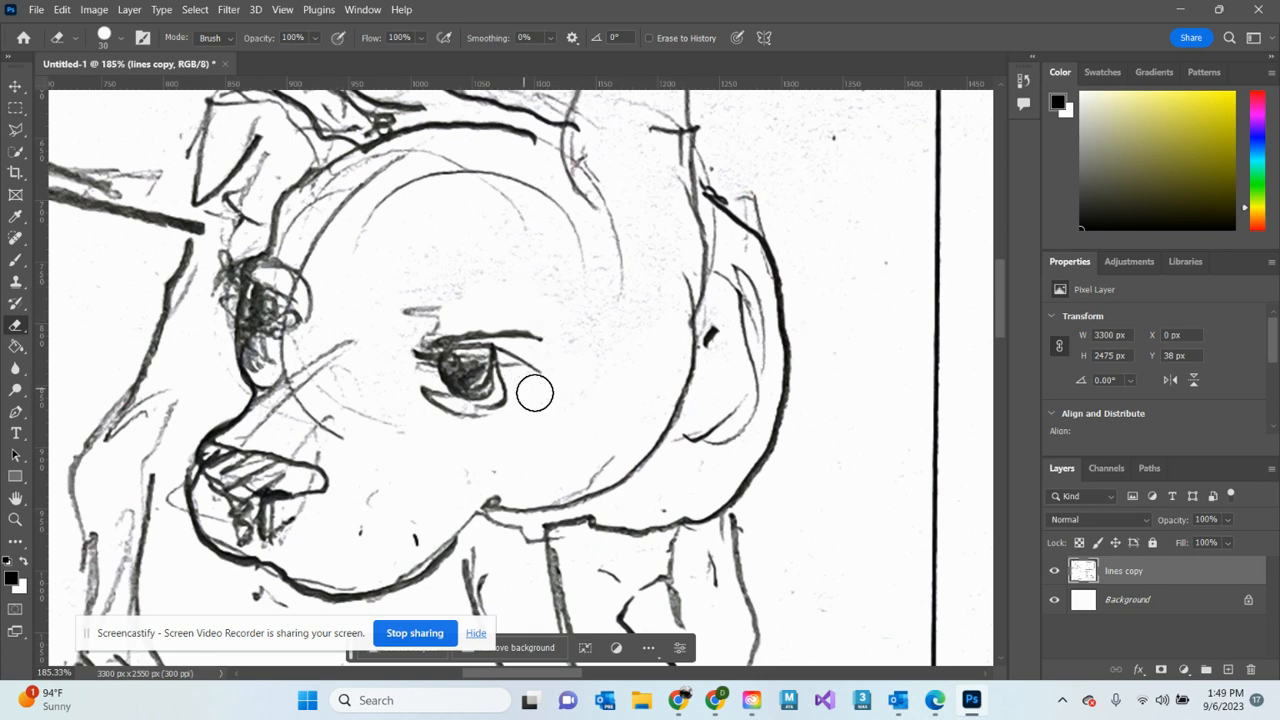
pyautogui.press('[')
pyautogui.press('[')
pyautogui.press('[')
pyautogui.moveTo(482, 374); pyautogui.dragTo(474, 389)
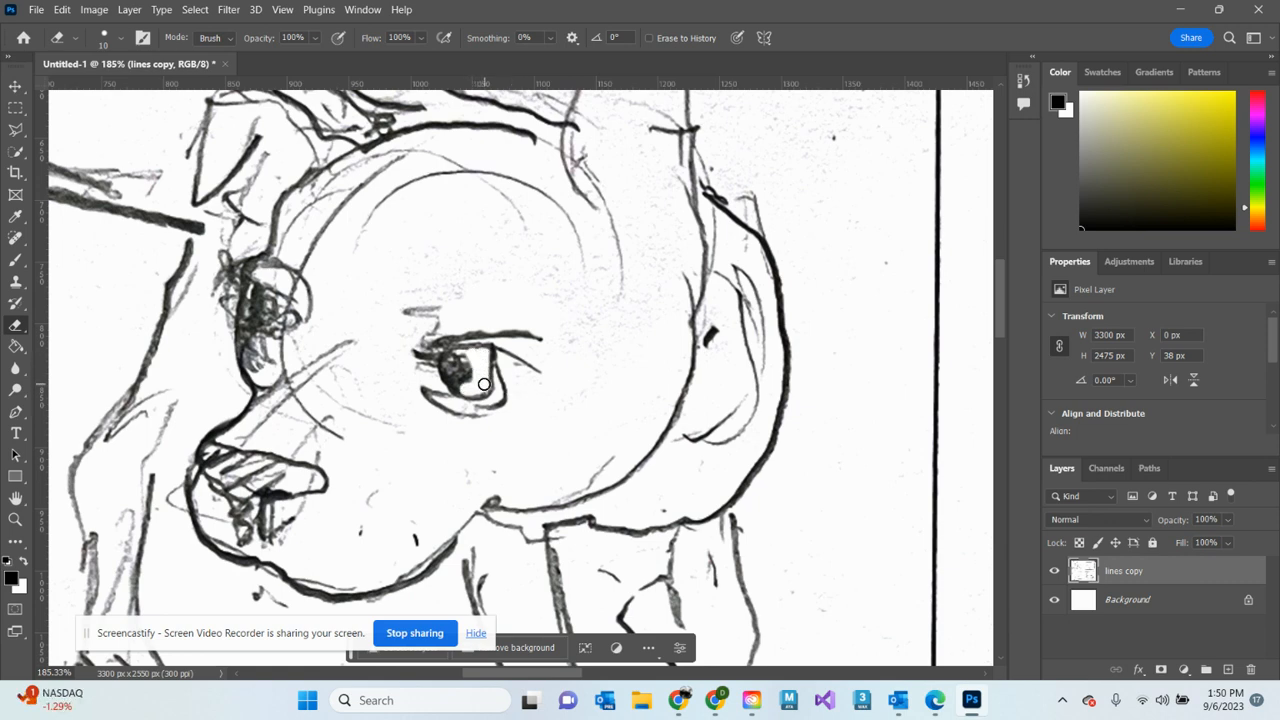
# Redraw the near eye's iris and its upper and lower lid outlines with the 7 px pencil brush
pyautogui.press('b')
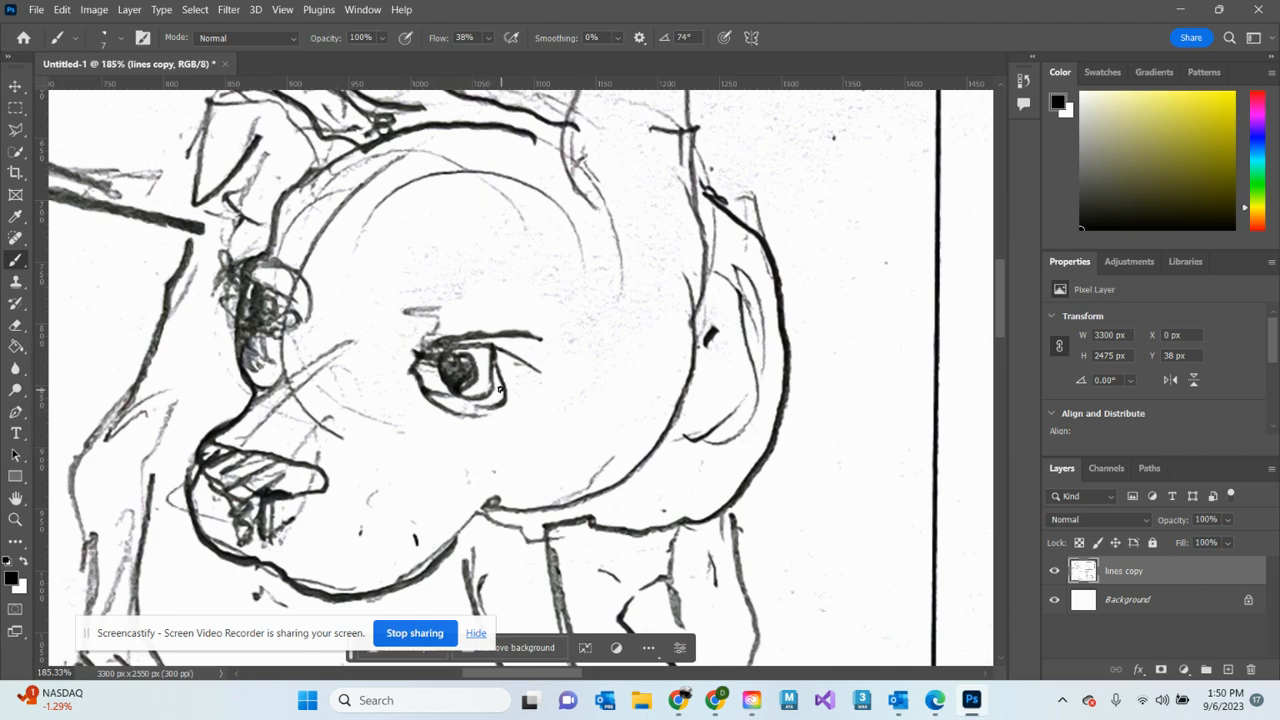
pyautogui.scroll(3, 479, 366)
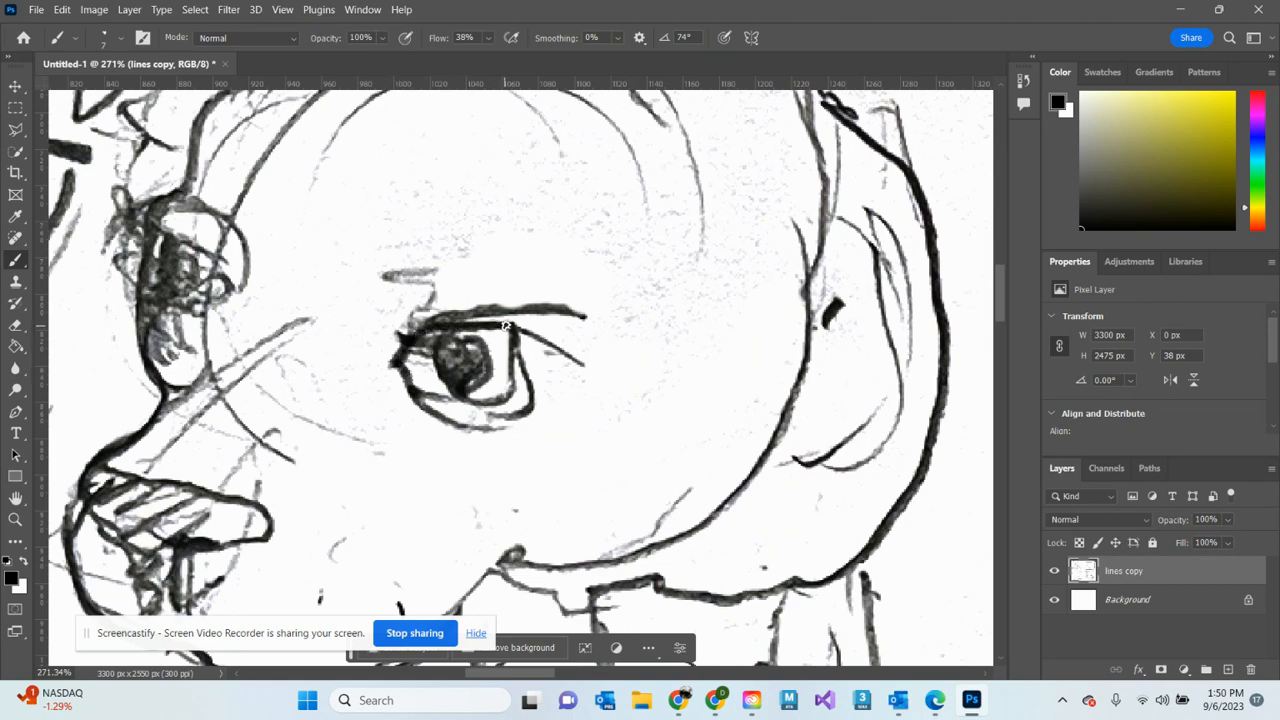
pyautogui.moveTo(506, 326); pyautogui.dragTo(579, 348)
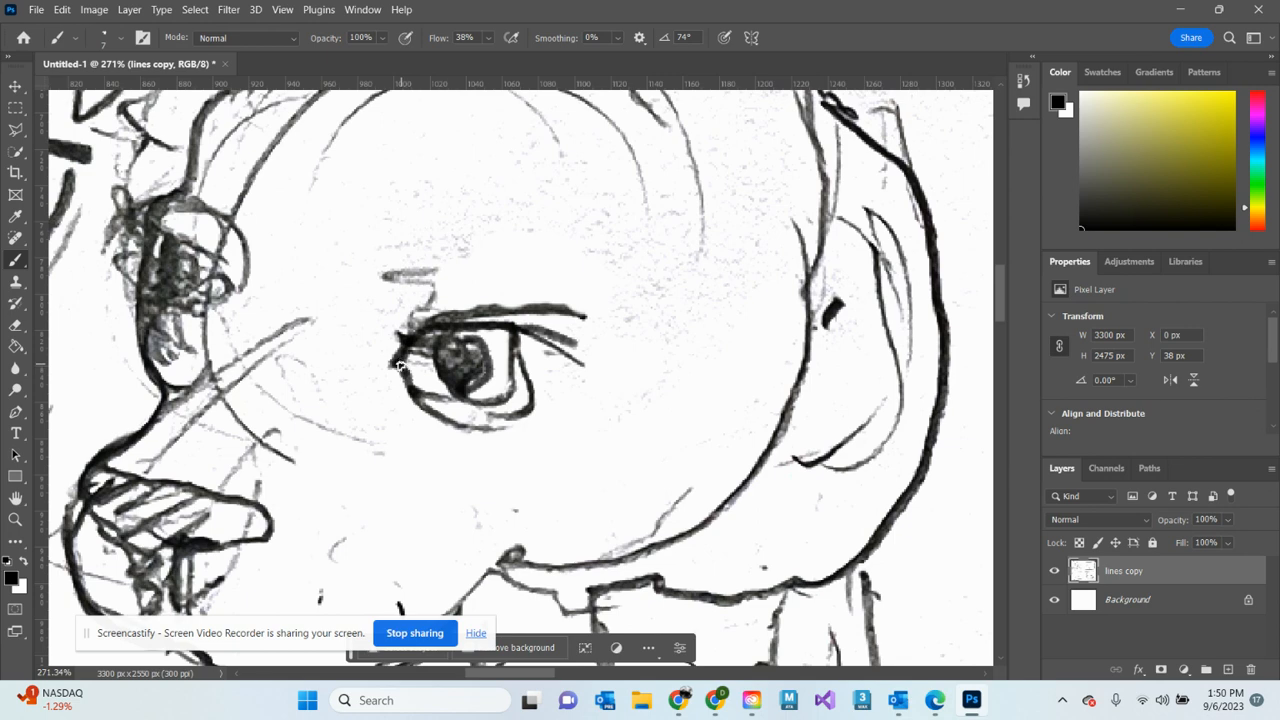
pyautogui.moveTo(441, 393); pyautogui.dragTo(528, 387)
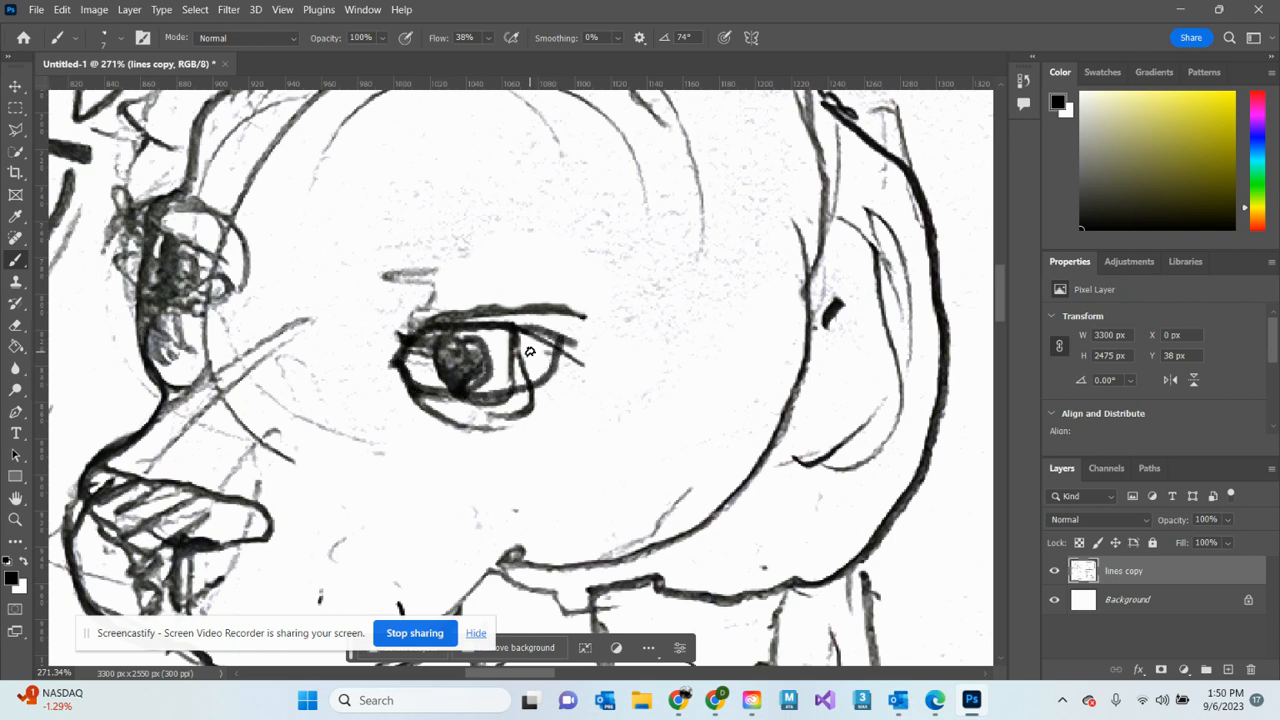
# Erase stray lines inside, below and above the near eye with the 10 px eraser, and cut a round highlight into the pupil
pyautogui.press('e')
pyautogui.moveTo(510, 340)
pyautogui.mouseDown()
pyautogui.moveTo(511, 372)
pyautogui.moveTo(527, 365)
pyautogui.mouseUp()
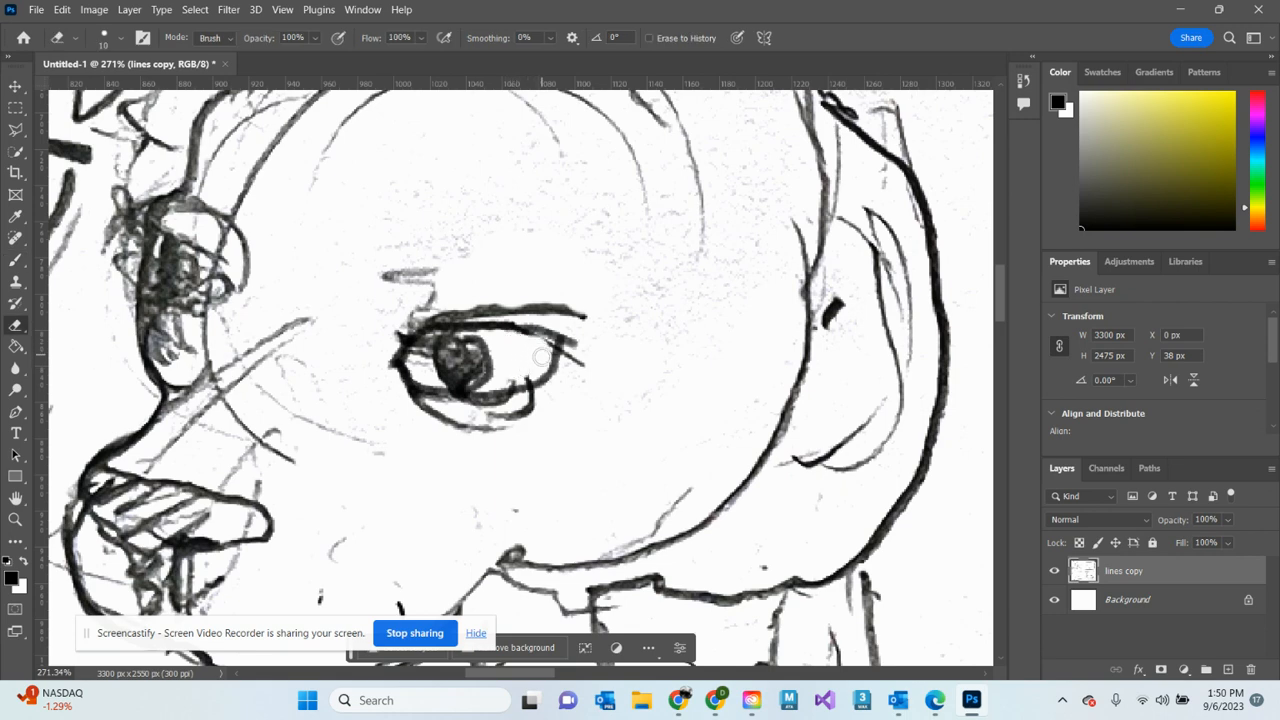
pyautogui.click(418, 360)
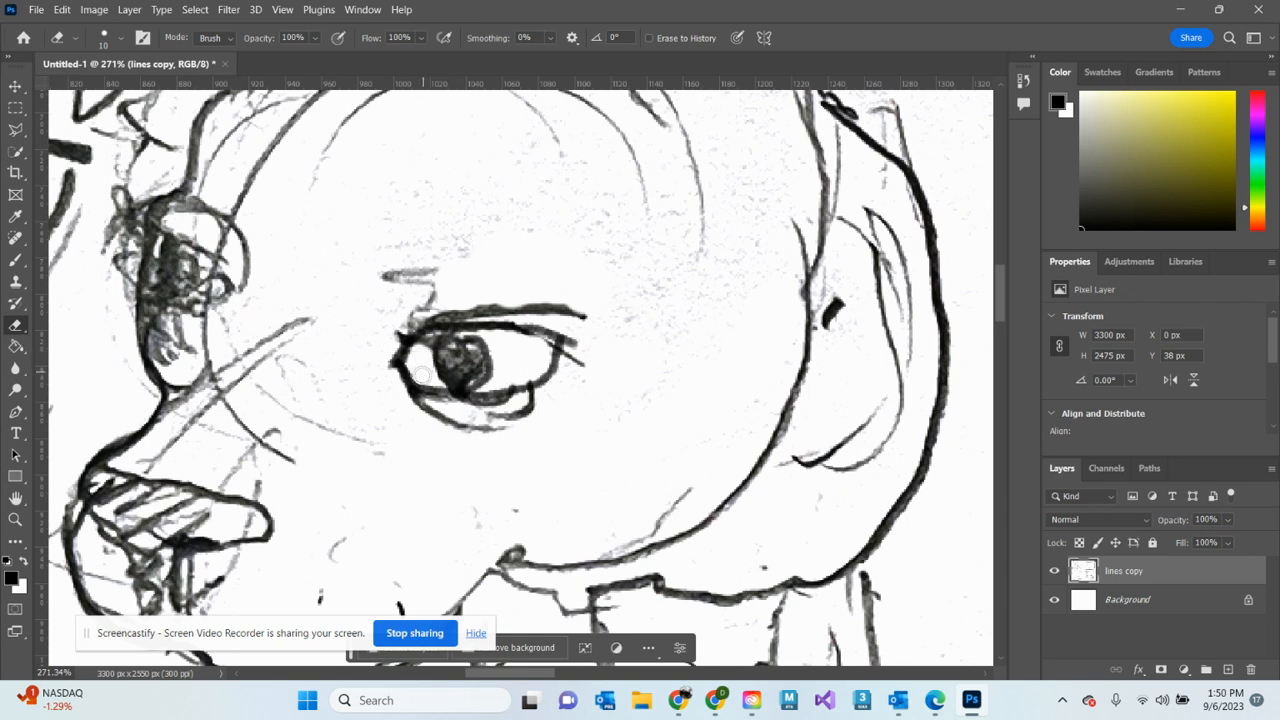
pyautogui.click(470, 351)
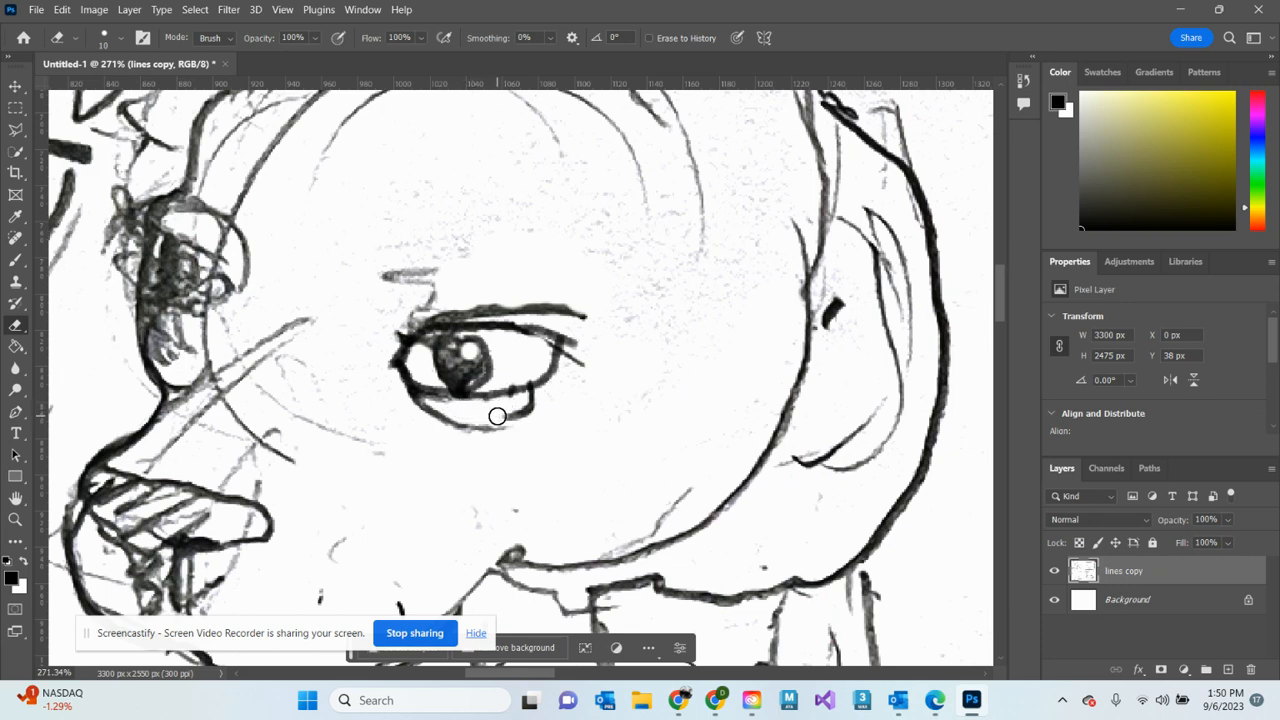
pyautogui.moveTo(497, 416)
pyautogui.mouseDown()
pyautogui.moveTo(434, 416)
pyautogui.moveTo(534, 443)
pyautogui.moveTo(399, 595)
pyautogui.moveTo(505, 462)
pyautogui.moveTo(477, 436)
pyautogui.moveTo(535, 418)
pyautogui.moveTo(537, 406)
pyautogui.moveTo(500, 430)
pyautogui.moveTo(531, 397)
pyautogui.mouseUp()
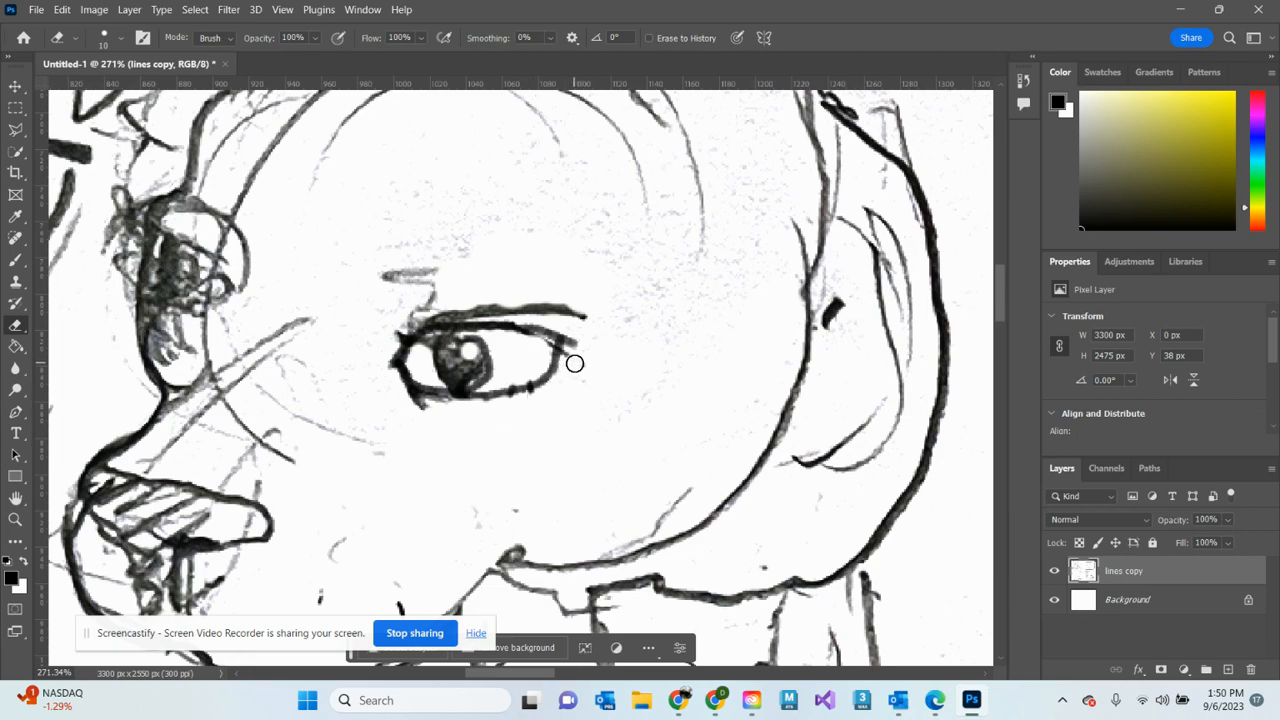
pyautogui.moveTo(440, 297); pyautogui.dragTo(362, 323)
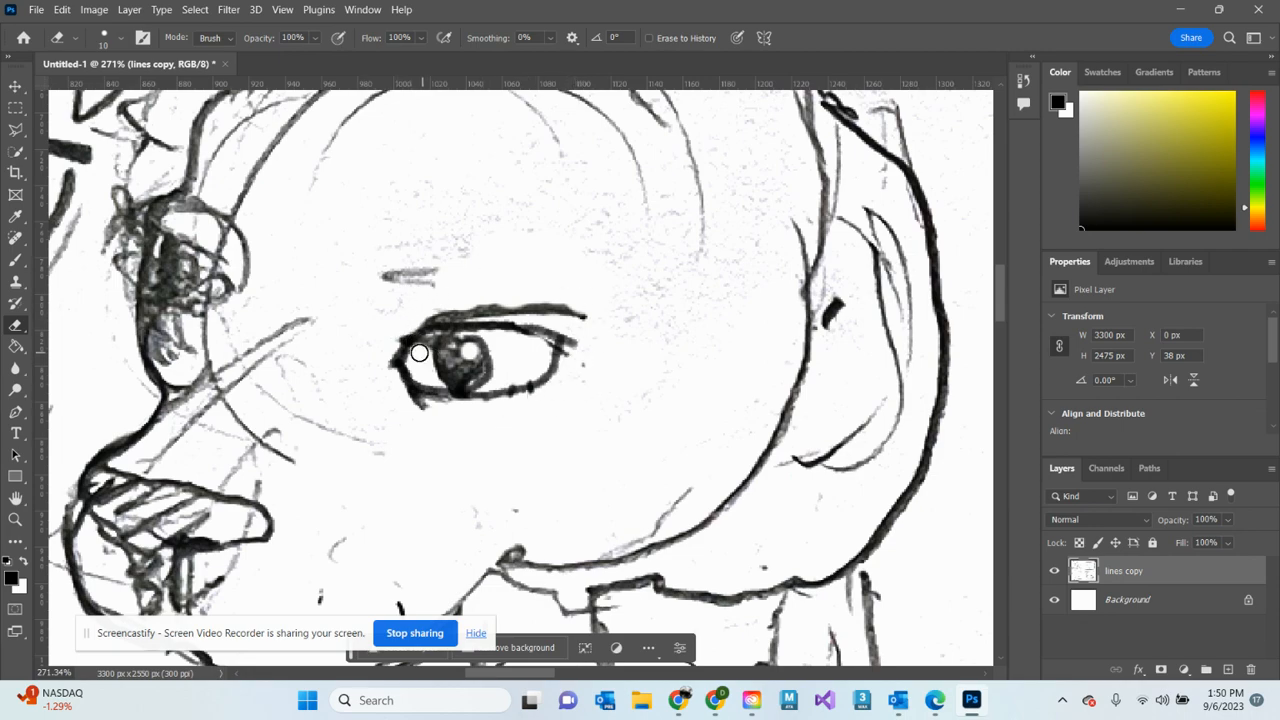
# Enlarge the pencil brush to 20 px and fill in the dog's nose and the area beneath it with black
pyautogui.scroll(-10, 419, 353)
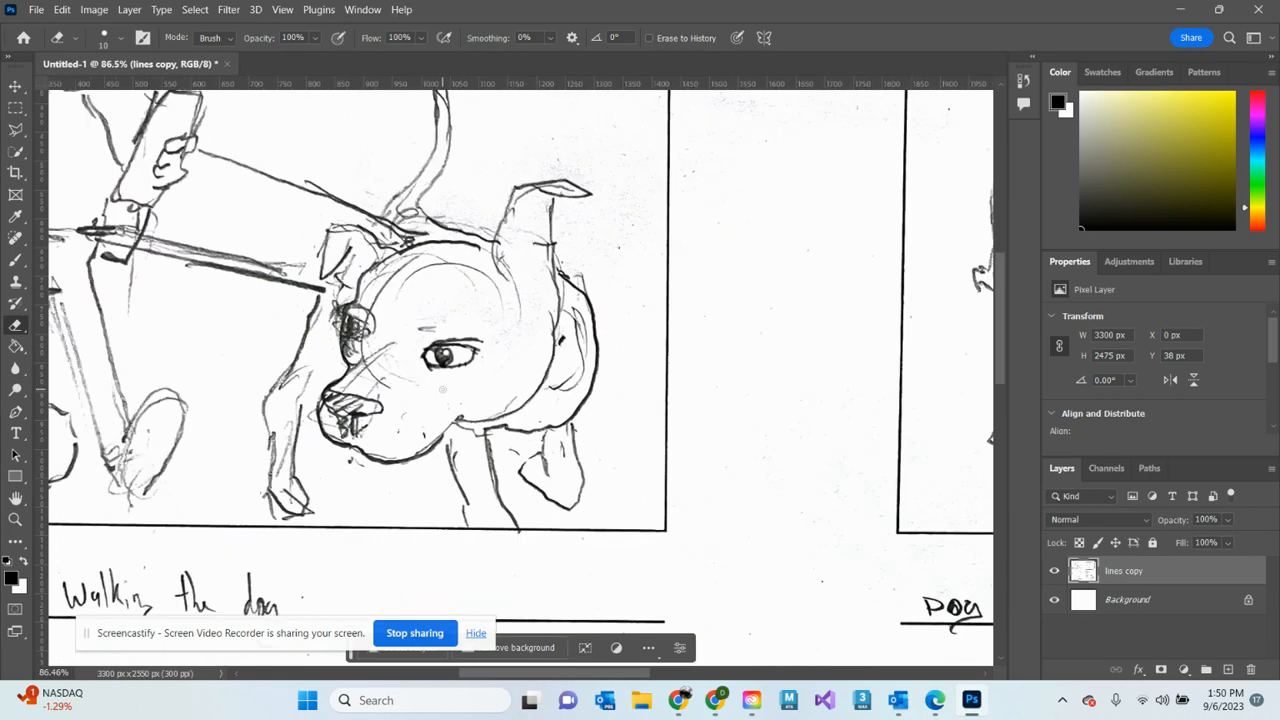
pyautogui.scroll(-3, 442, 389)
pyautogui.scroll(12, 405, 339)
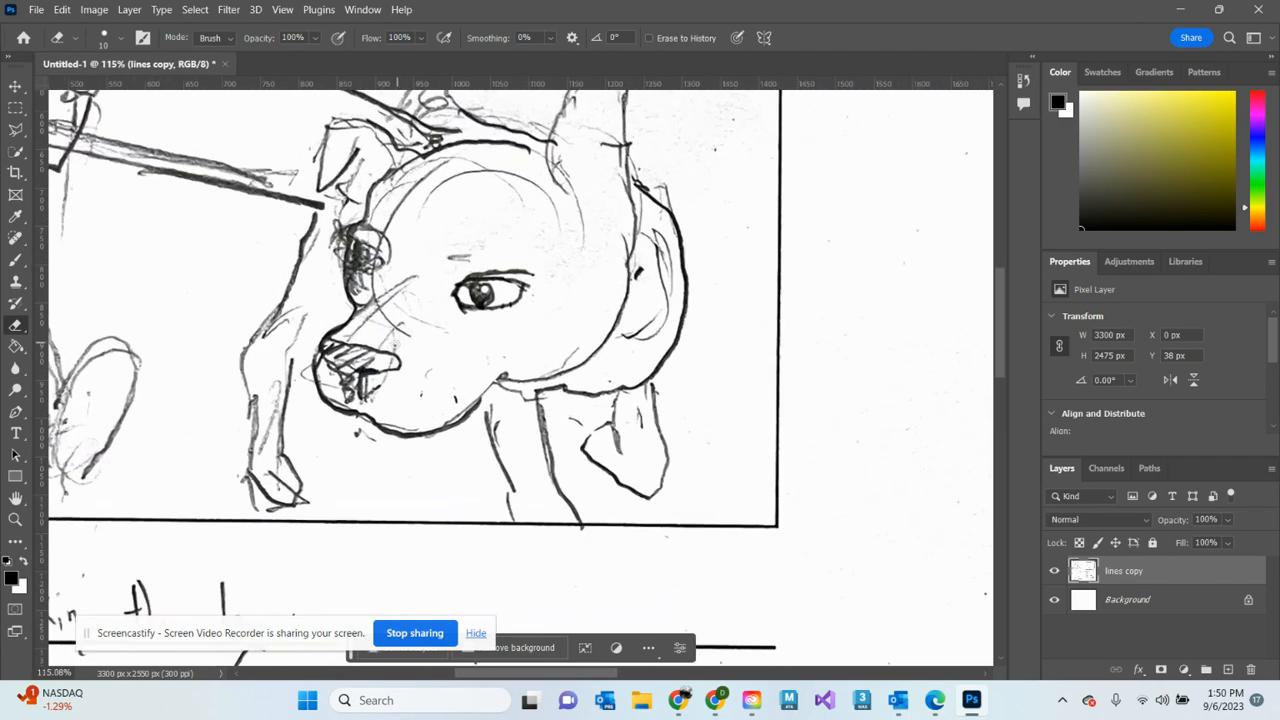
pyautogui.press('b')
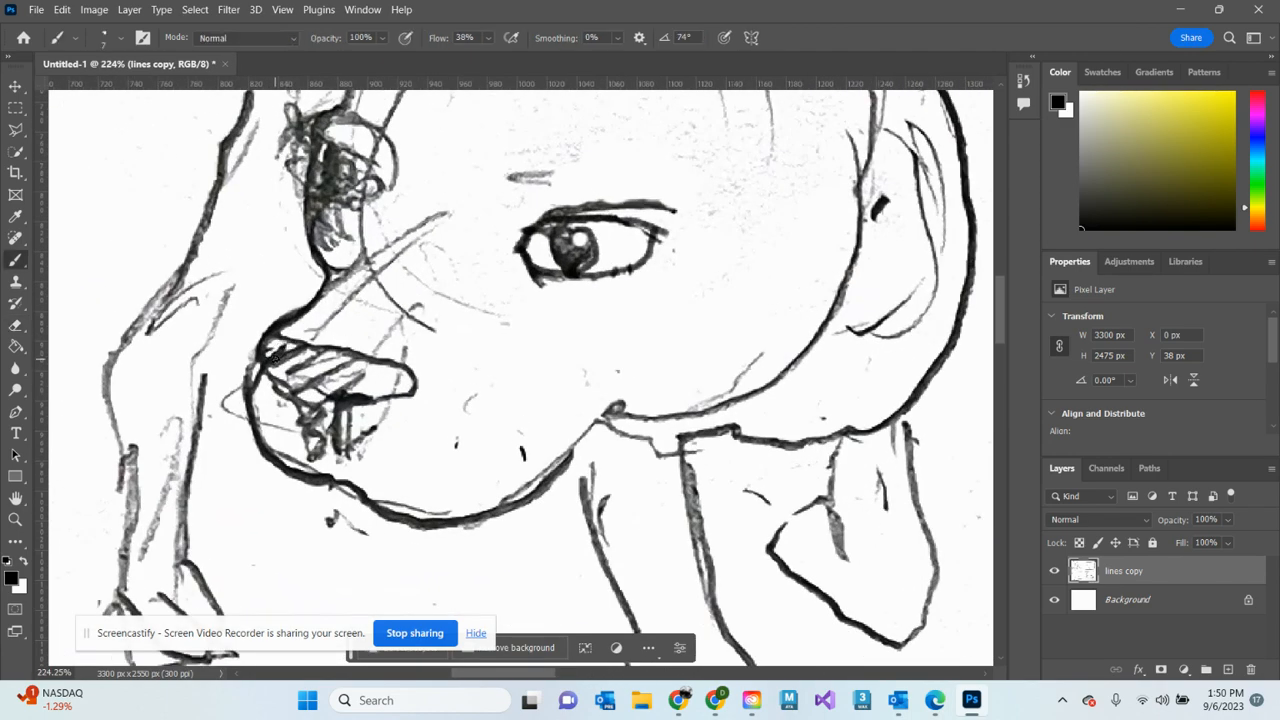
pyautogui.press(']')
pyautogui.moveTo(272, 345)
pyautogui.mouseDown()
pyautogui.moveTo(331, 399)
pyautogui.moveTo(355, 379)
pyautogui.moveTo(378, 377)
pyautogui.moveTo(385, 393)
pyautogui.moveTo(343, 409)
pyautogui.moveTo(307, 400)
pyautogui.moveTo(311, 449)
pyautogui.moveTo(331, 437)
pyautogui.moveTo(336, 467)
pyautogui.moveTo(338, 348)
pyautogui.mouseUp()
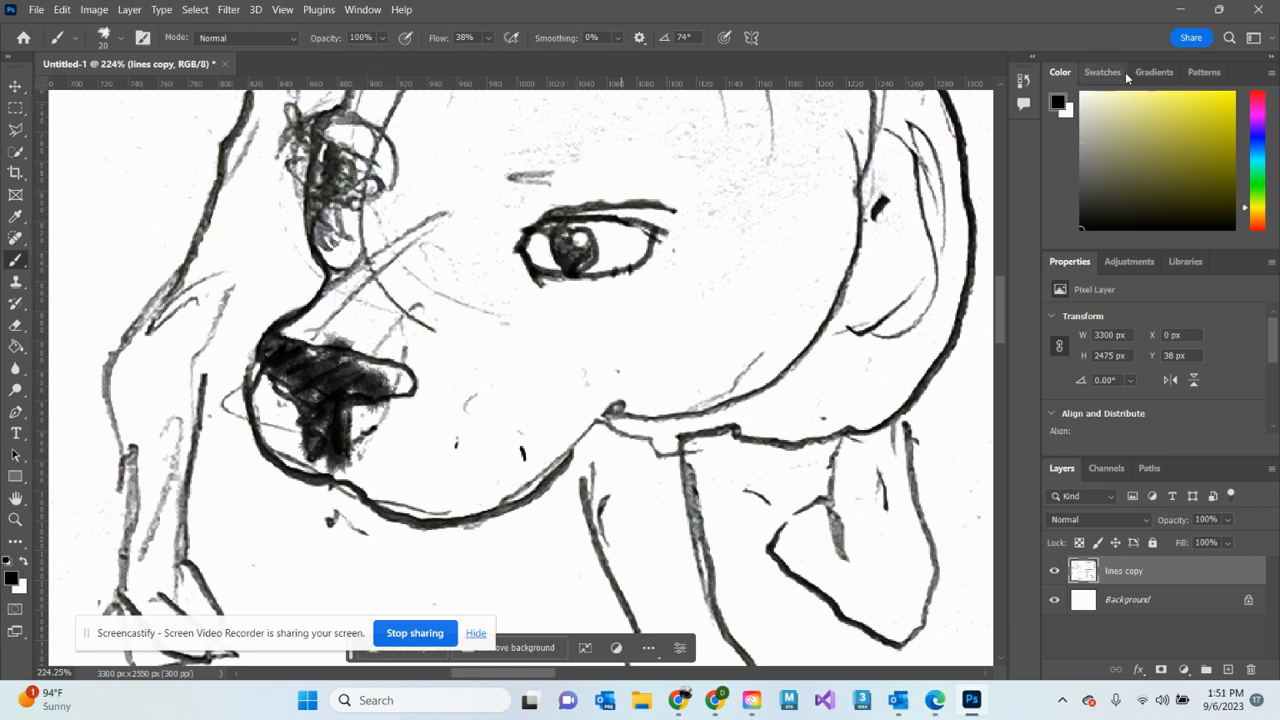
# Choose a light grey foreground colour and enlarge the pencil brush to 45 px
pyautogui.click(1081, 119)
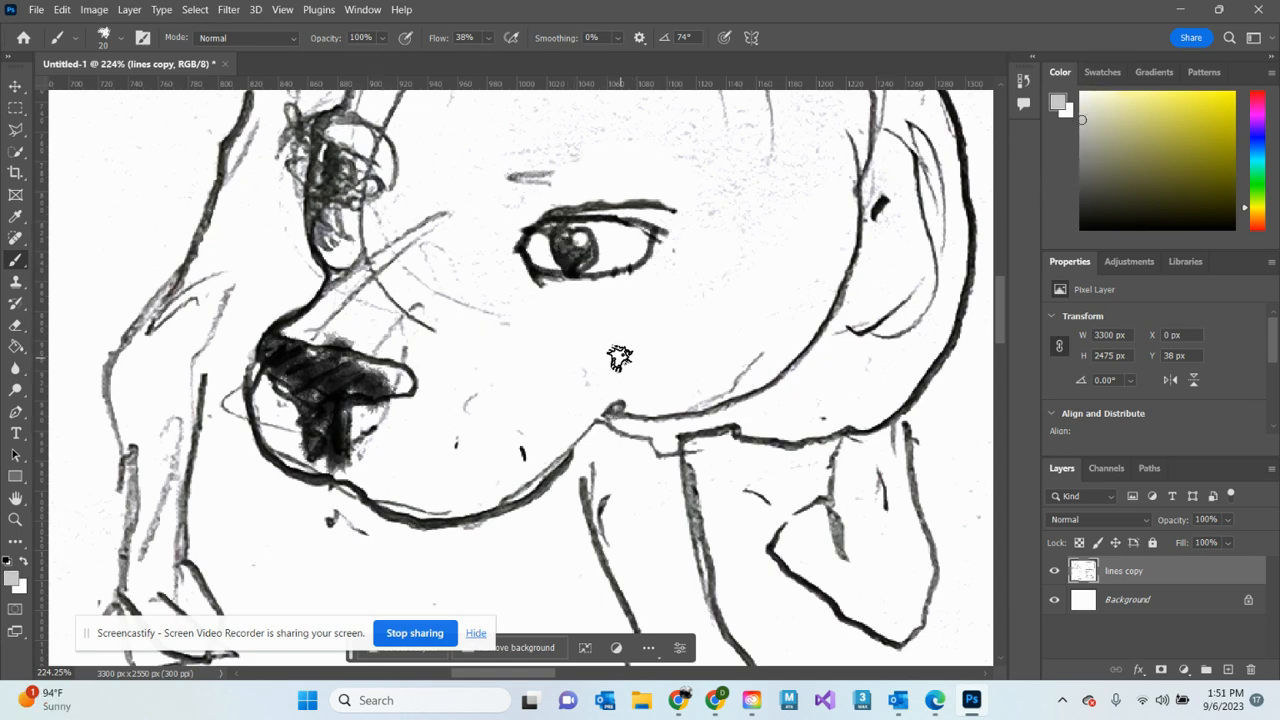
pyautogui.press(']')
pyautogui.press(']')
pyautogui.press(']')
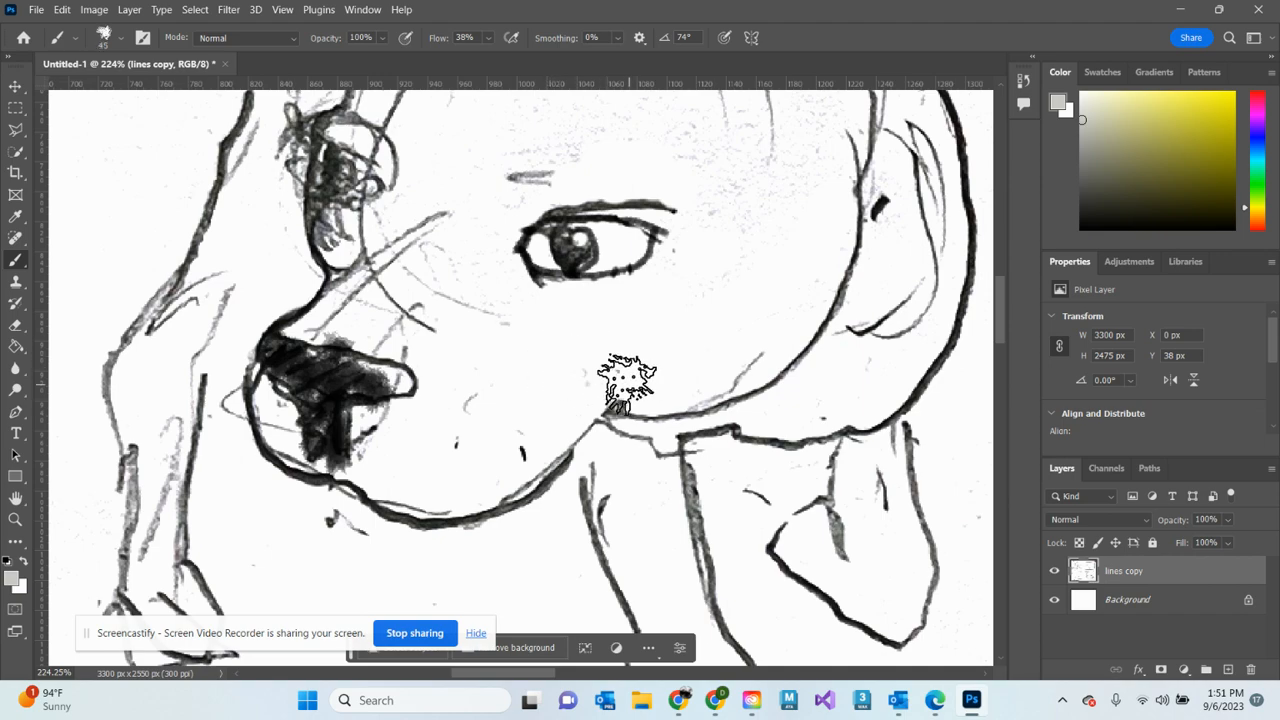
pyautogui.moveTo(617, 380); pyautogui.dragTo(900, 295)
pyautogui.scroll(-5, 635, 415)
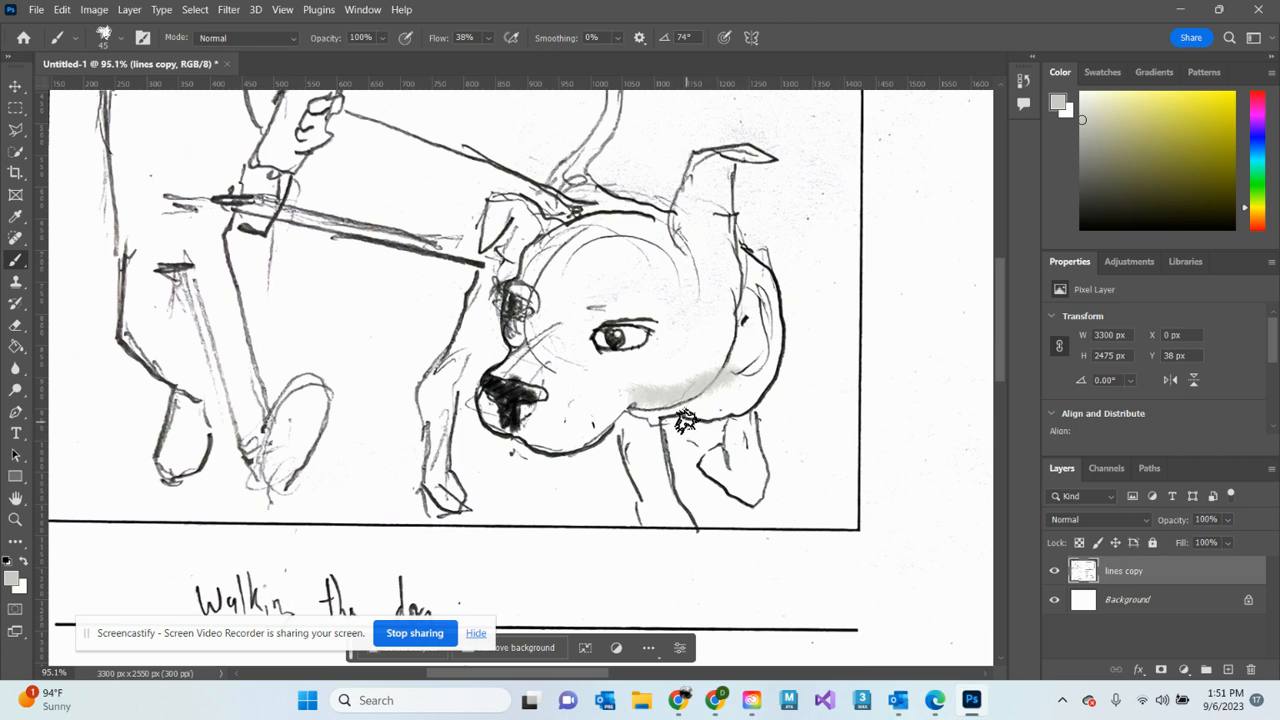
pyautogui.hotkey('ctrl', 'z')
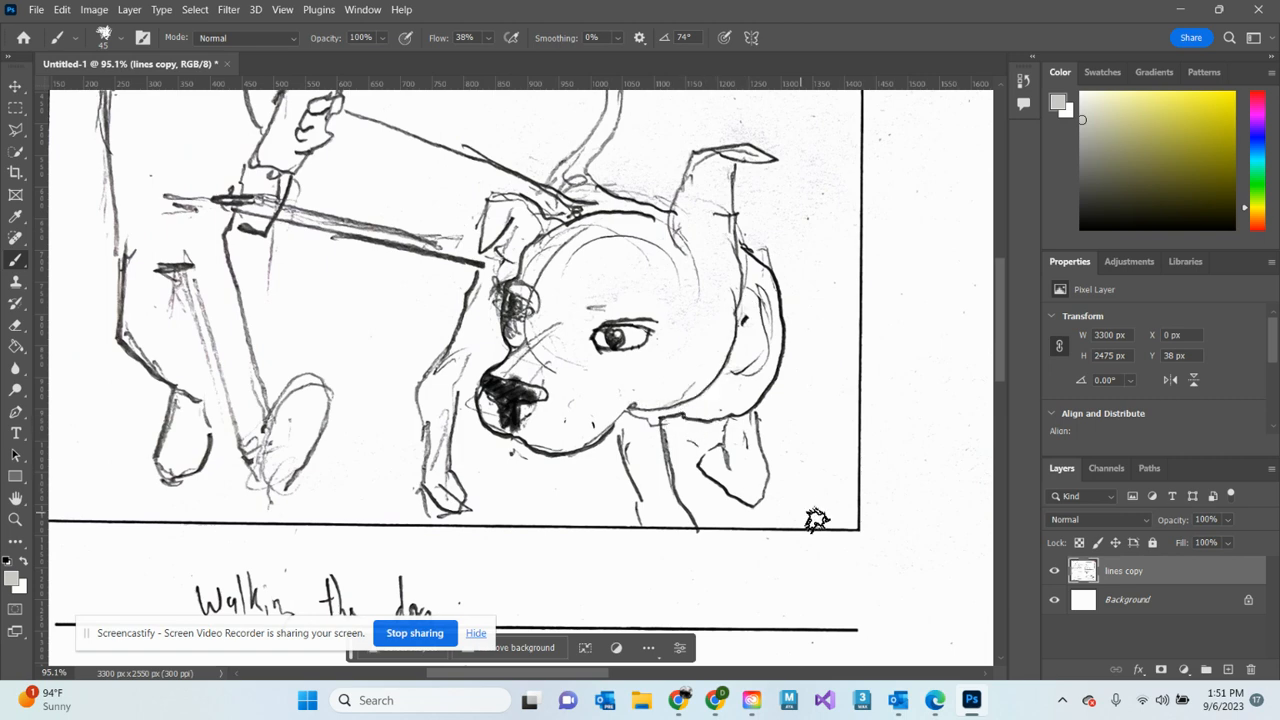
# Add a new layer beneath the lines copy layer and name it "shadow"
pyautogui.click(1228, 669)
pyautogui.moveTo(1146, 576); pyautogui.dragTo(1130, 617)
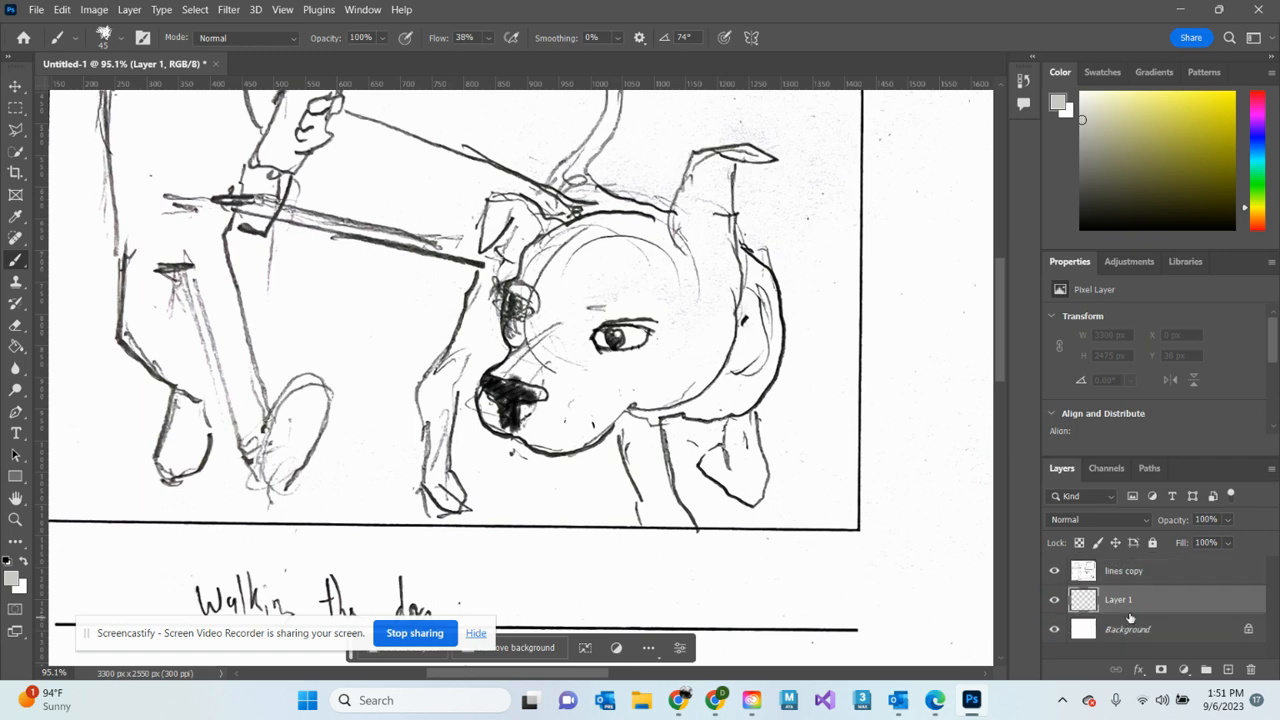
pyautogui.doubleClick(1117, 600)
pyautogui.write('shadow')
pyautogui.press('Return')
# Set the lines copy layer's blend mode to Multiply
pyautogui.click(1138, 569)
pyautogui.click(1134, 520)
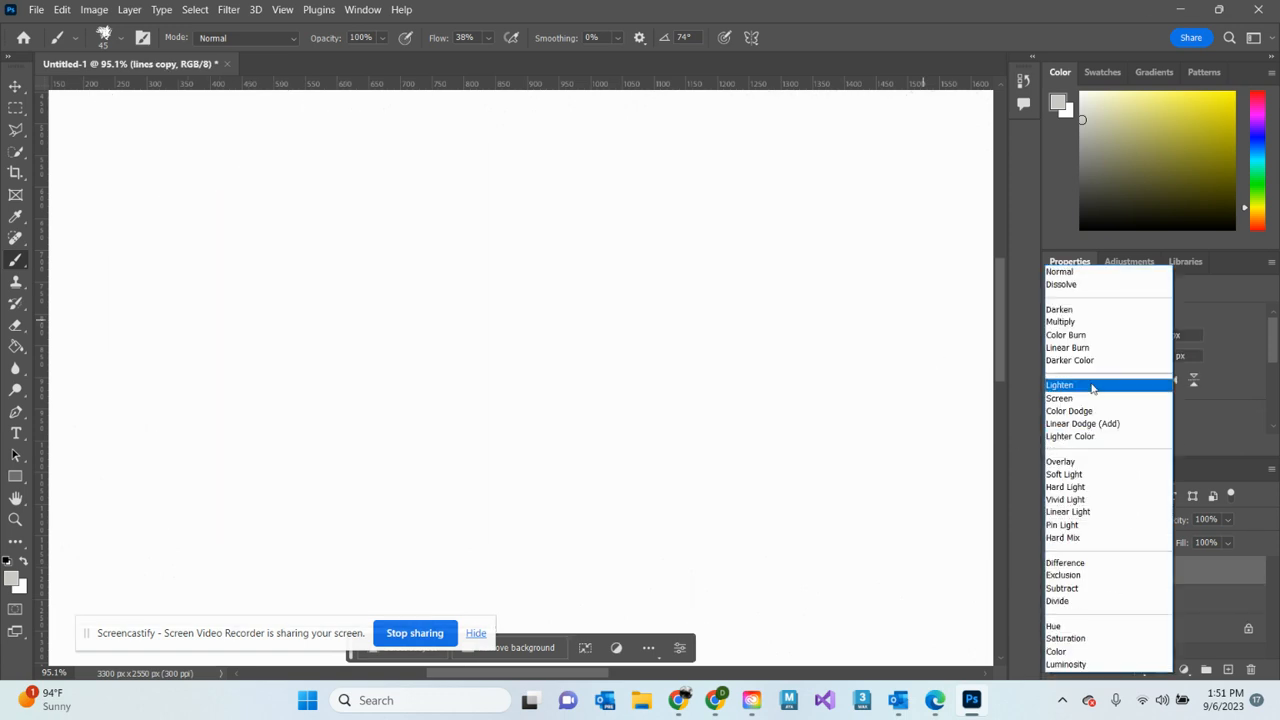
pyautogui.click(1085, 321)
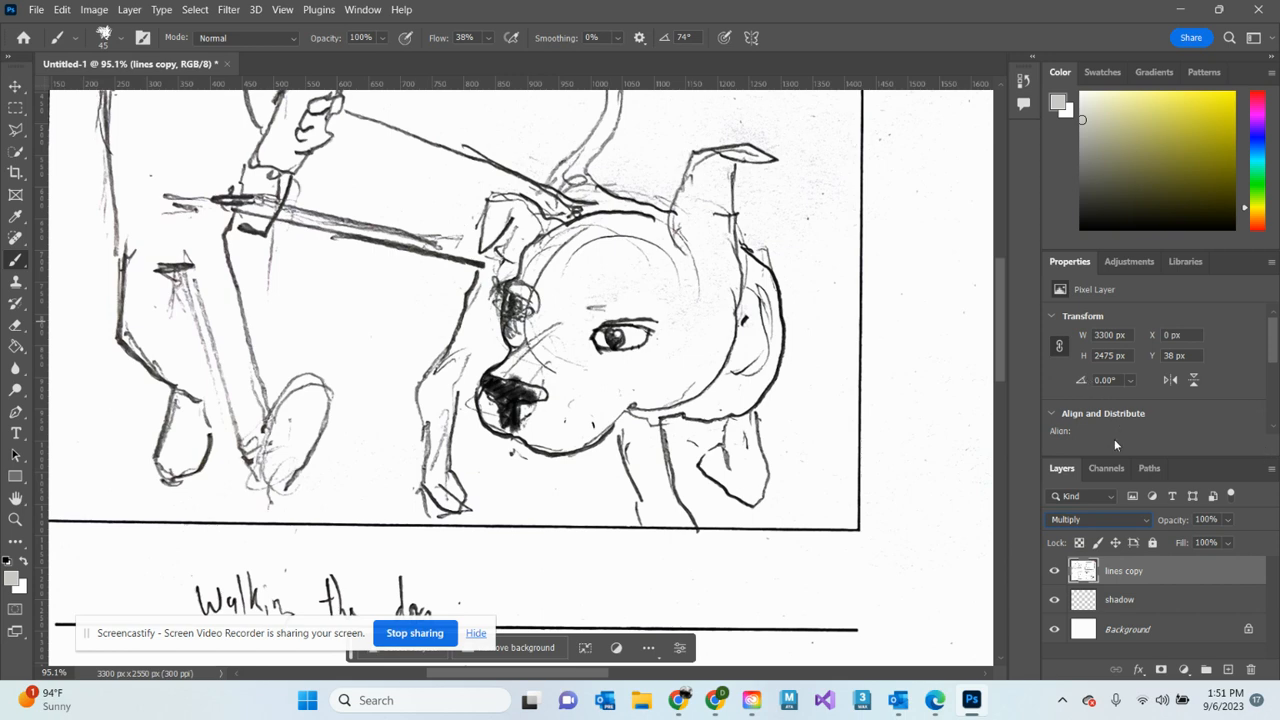
# Paint light grey shading on the shadow layer along the dog's lower cheek, under its muzzle and on its neck
pyautogui.click(1120, 598)
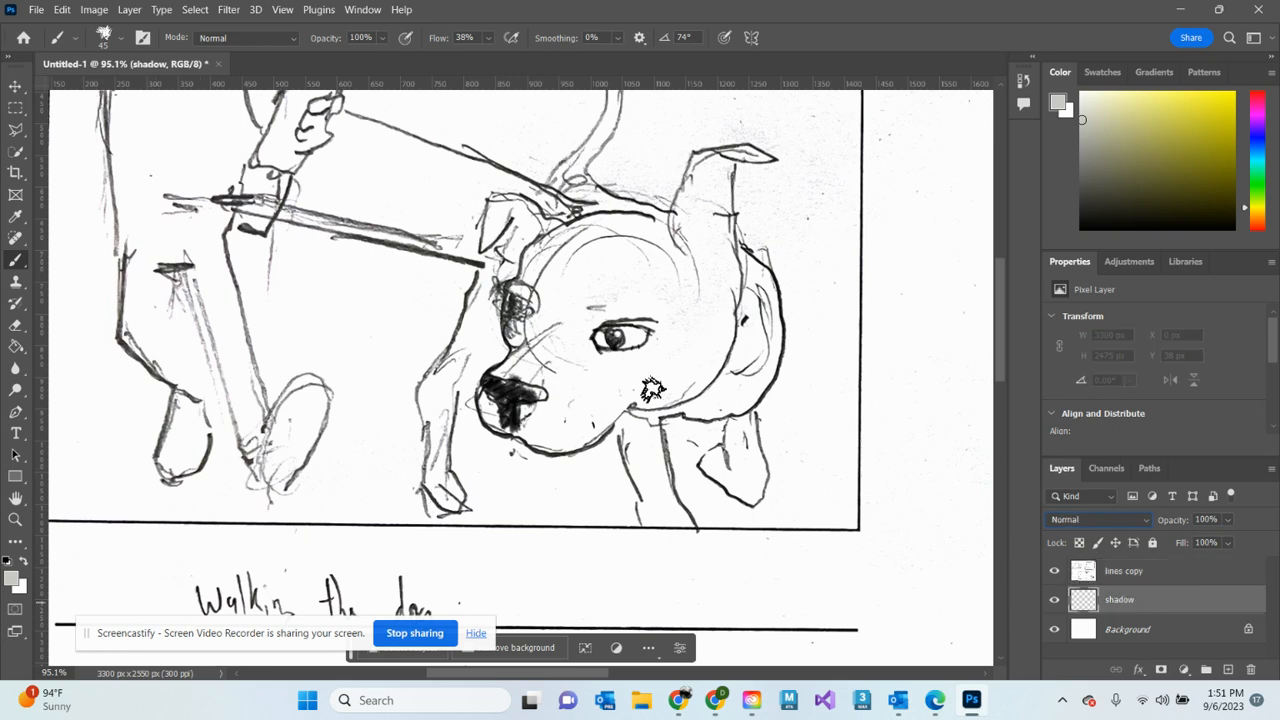
pyautogui.moveTo(622, 392)
pyautogui.mouseDown()
pyautogui.moveTo(711, 353)
pyautogui.moveTo(706, 373)
pyautogui.moveTo(645, 408)
pyautogui.mouseUp()
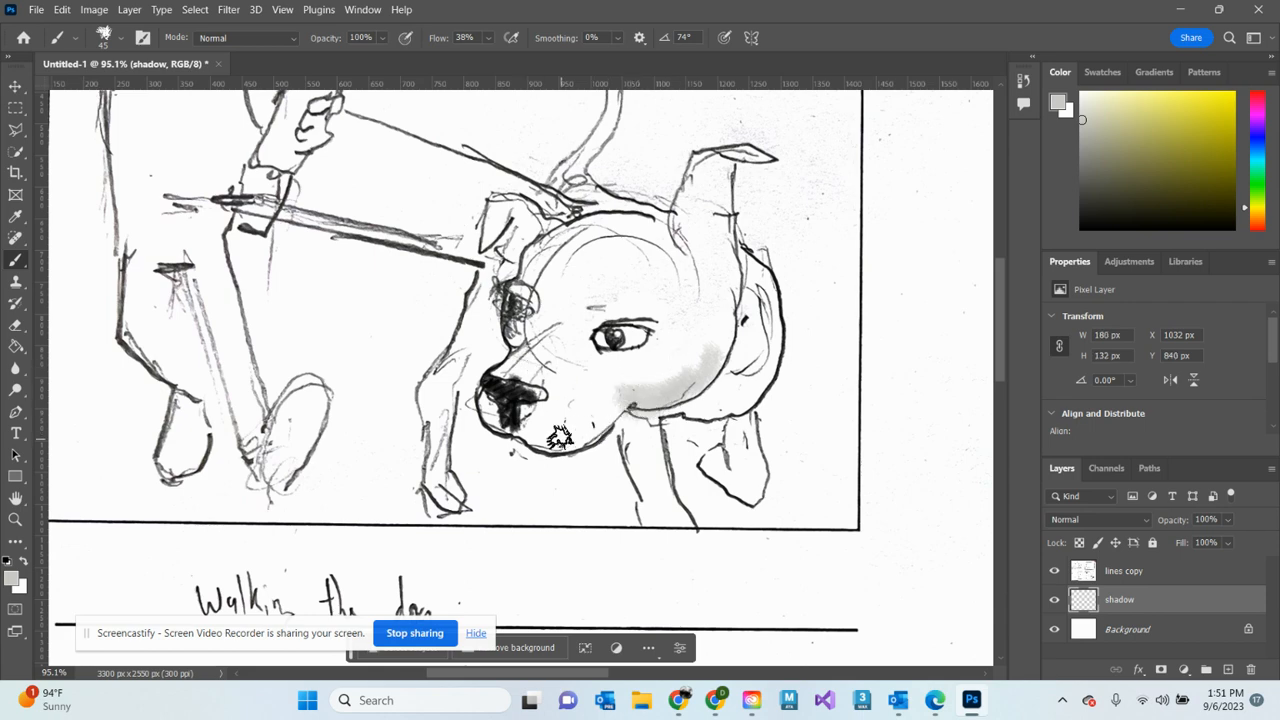
pyautogui.moveTo(497, 432)
pyautogui.mouseDown()
pyautogui.moveTo(488, 418)
pyautogui.moveTo(500, 432)
pyautogui.moveTo(578, 443)
pyautogui.mouseUp()
pyautogui.moveTo(736, 381)
pyautogui.mouseDown()
pyautogui.moveTo(709, 418)
pyautogui.moveTo(733, 394)
pyautogui.moveTo(687, 418)
pyautogui.moveTo(730, 387)
pyautogui.moveTo(702, 412)
pyautogui.moveTo(745, 408)
pyautogui.mouseUp()
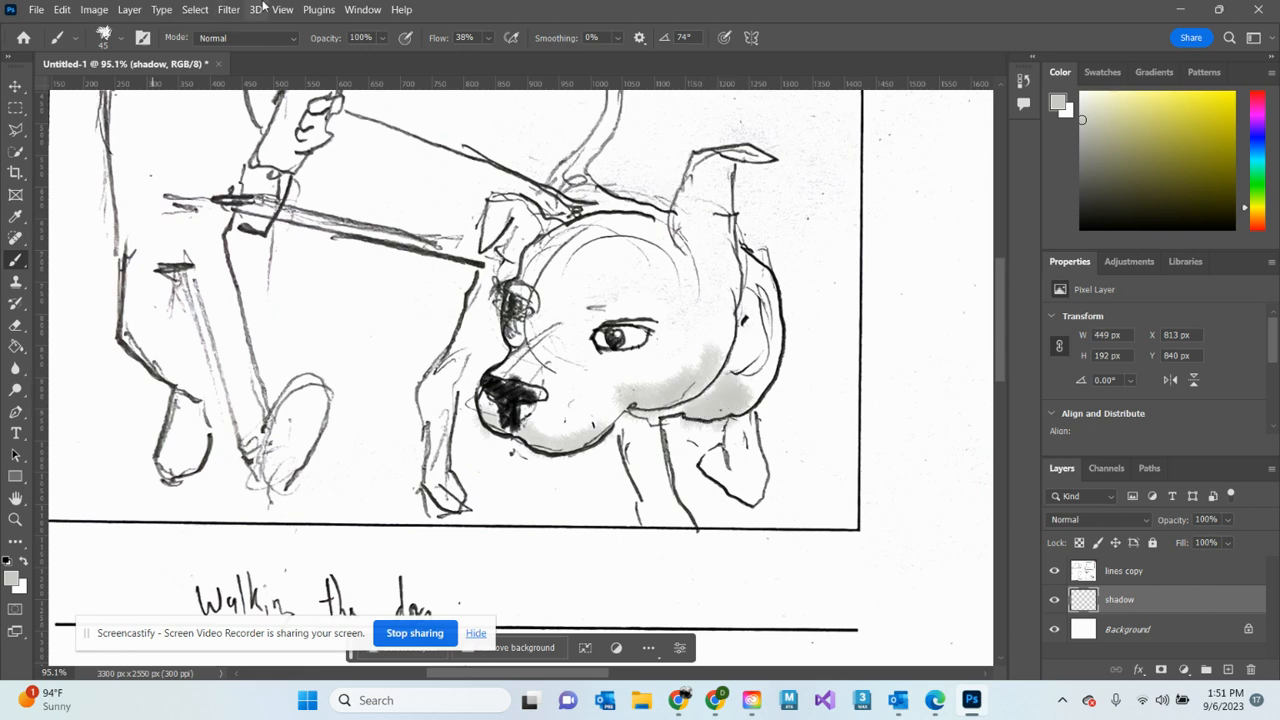
# Set the brush's blending mode to Multiply and darken the shading on the dog's neck behind the jaw
pyautogui.click(281, 38)
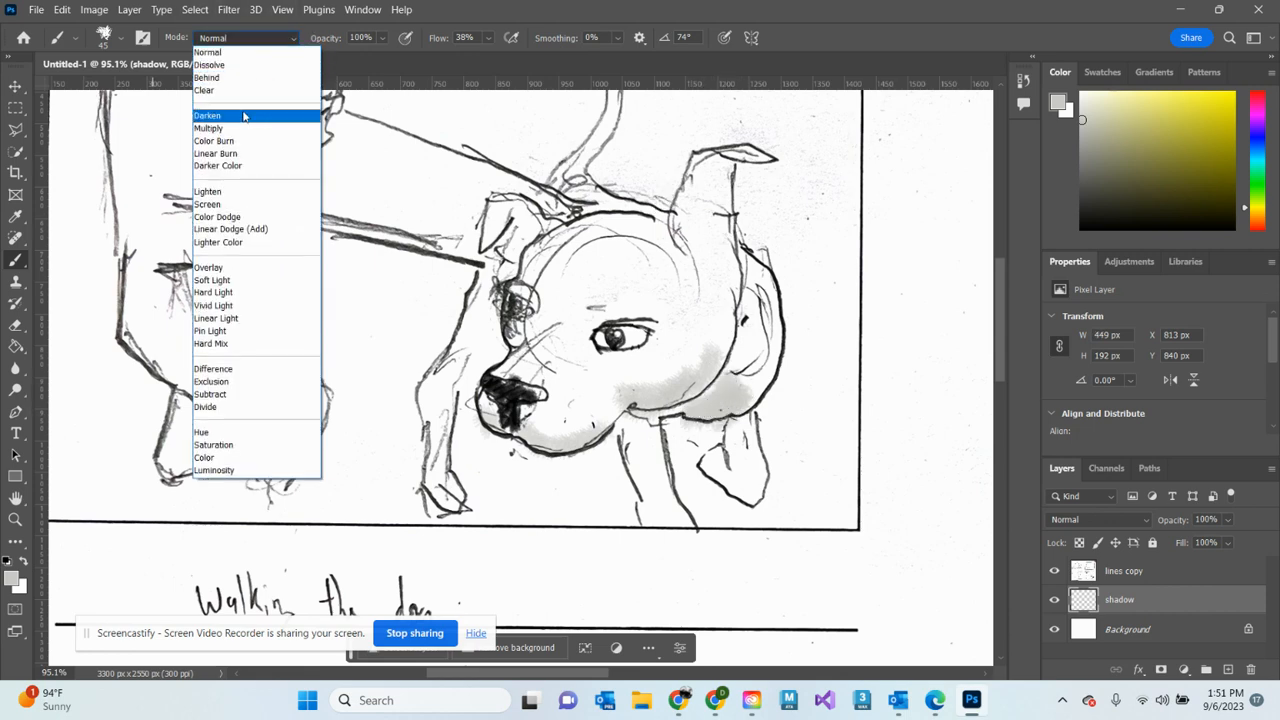
pyautogui.click(255, 141)
pyautogui.moveTo(730, 394)
pyautogui.mouseDown()
pyautogui.moveTo(688, 411)
pyautogui.moveTo(739, 380)
pyautogui.moveTo(681, 411)
pyautogui.moveTo(747, 376)
pyautogui.moveTo(720, 400)
pyautogui.mouseUp()
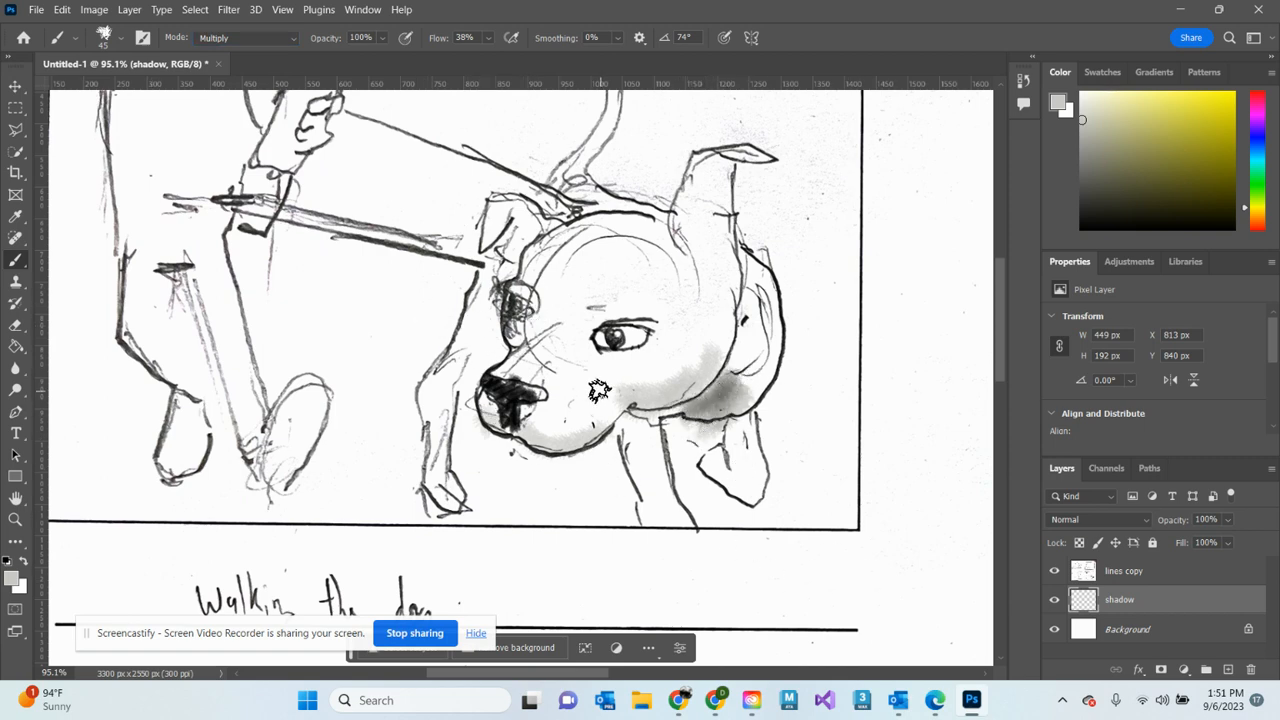
# On the lines copy layer, erase the stray construction lines across the dog's muzzle, far eye and forehead, enlarging the eraser to 30 px
pyautogui.click(1143, 572)
pyautogui.press('e')
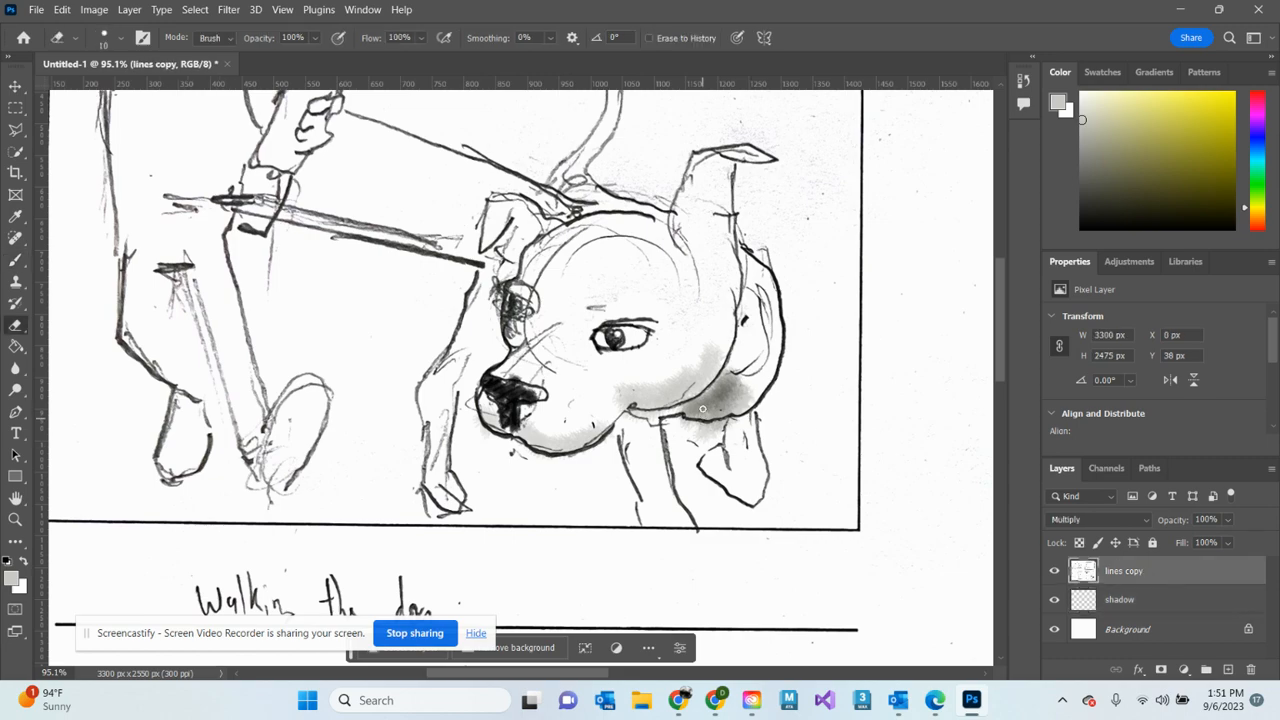
pyautogui.scroll(5, 550, 345)
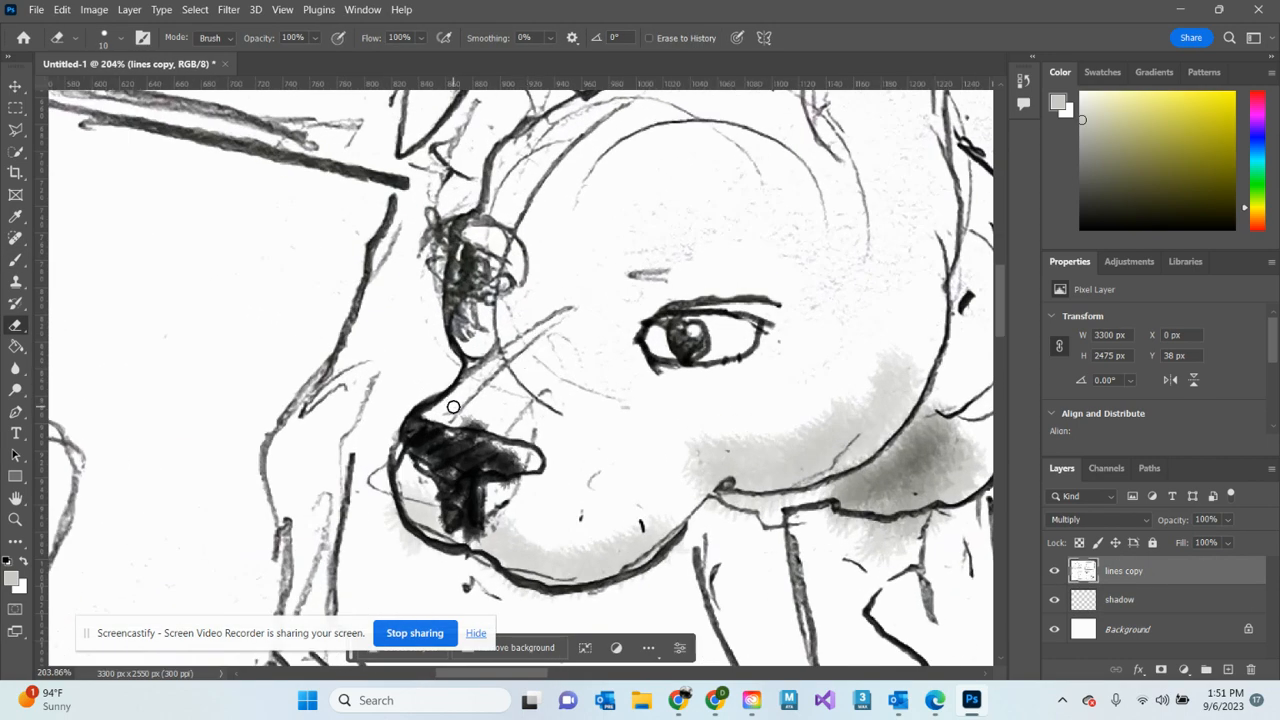
pyautogui.moveTo(505, 420); pyautogui.dragTo(528, 413)
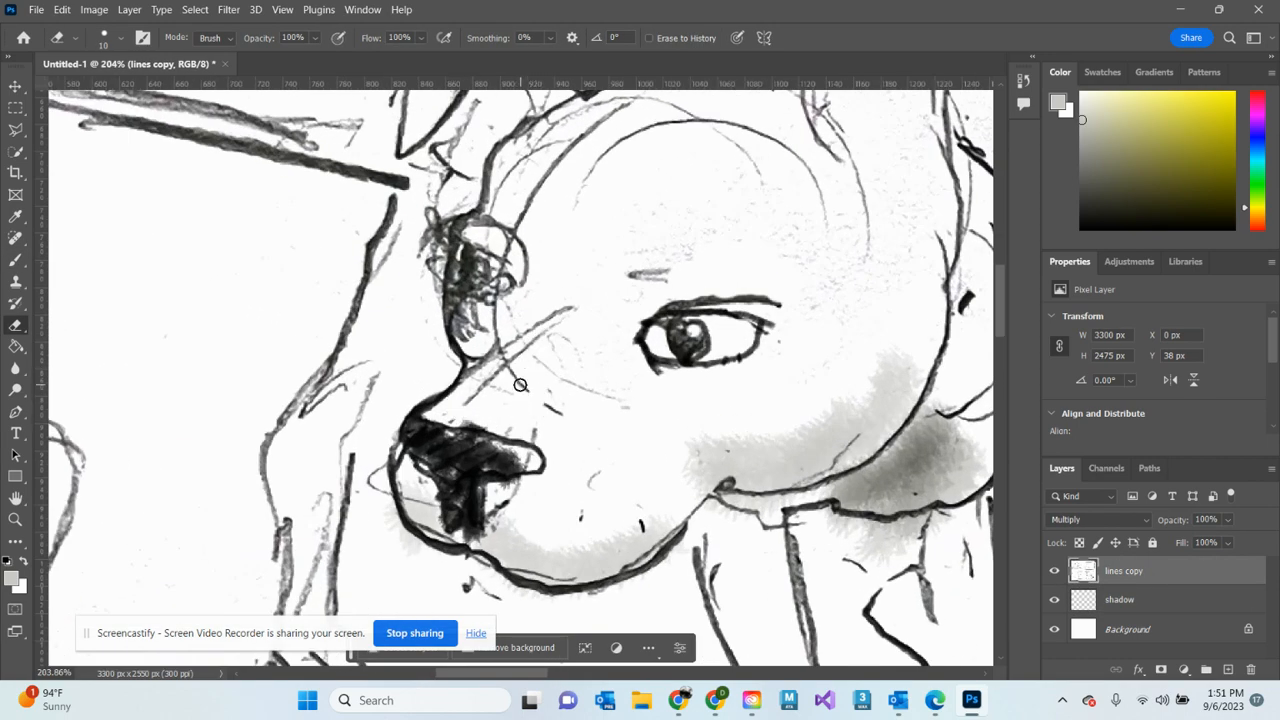
pyautogui.press(']')
pyautogui.press(']')
pyautogui.moveTo(472, 320)
pyautogui.mouseDown()
pyautogui.moveTo(526, 347)
pyautogui.moveTo(491, 396)
pyautogui.moveTo(542, 337)
pyautogui.moveTo(527, 394)
pyautogui.moveTo(585, 382)
pyautogui.moveTo(601, 396)
pyautogui.moveTo(527, 390)
pyautogui.moveTo(544, 420)
pyautogui.moveTo(567, 420)
pyautogui.moveTo(542, 420)
pyautogui.moveTo(571, 307)
pyautogui.moveTo(555, 322)
pyautogui.moveTo(580, 302)
pyautogui.moveTo(523, 234)
pyautogui.moveTo(501, 241)
pyautogui.moveTo(530, 312)
pyautogui.moveTo(534, 265)
pyautogui.moveTo(502, 225)
pyautogui.moveTo(553, 135)
pyautogui.moveTo(542, 225)
pyautogui.moveTo(548, 190)
pyautogui.moveTo(684, 101)
pyautogui.moveTo(643, 163)
pyautogui.moveTo(709, 131)
pyautogui.moveTo(779, 153)
pyautogui.moveTo(804, 179)
pyautogui.moveTo(623, 165)
pyautogui.mouseUp()
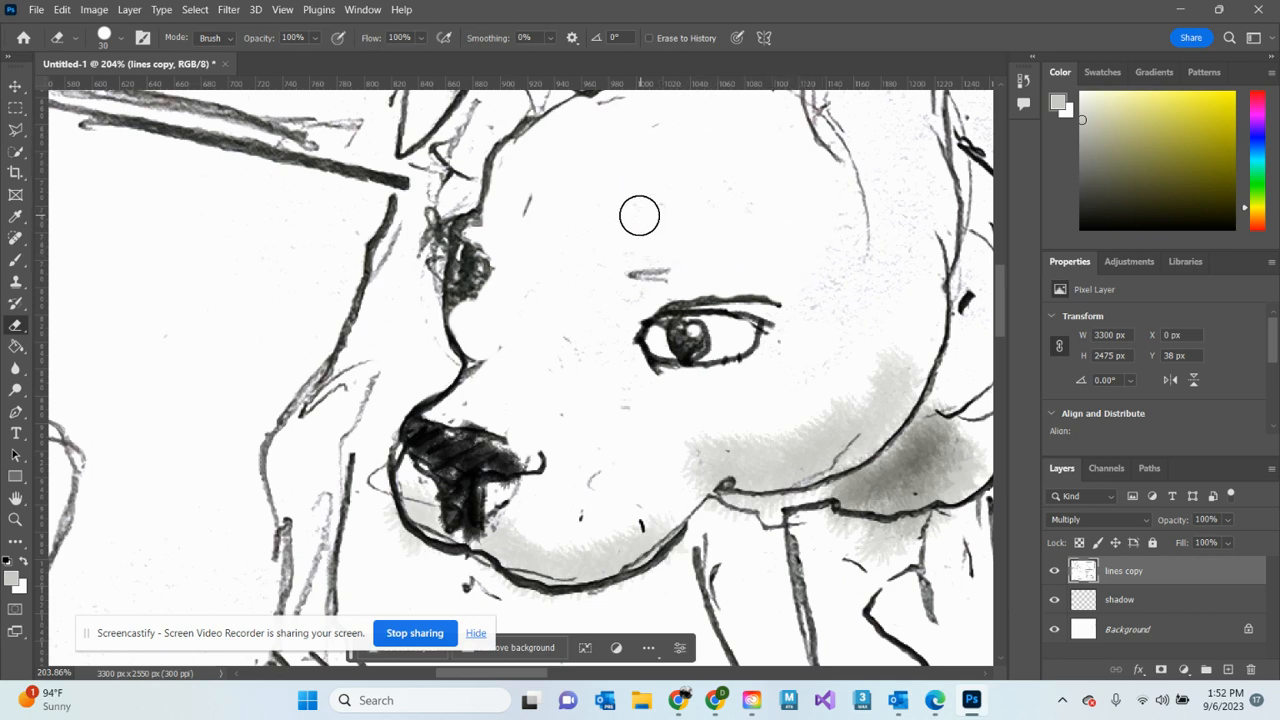
# On the shadow layer, paint light grey shading below the dog's far eye and darken the shading on its muzzle and cheek
pyautogui.press('b')
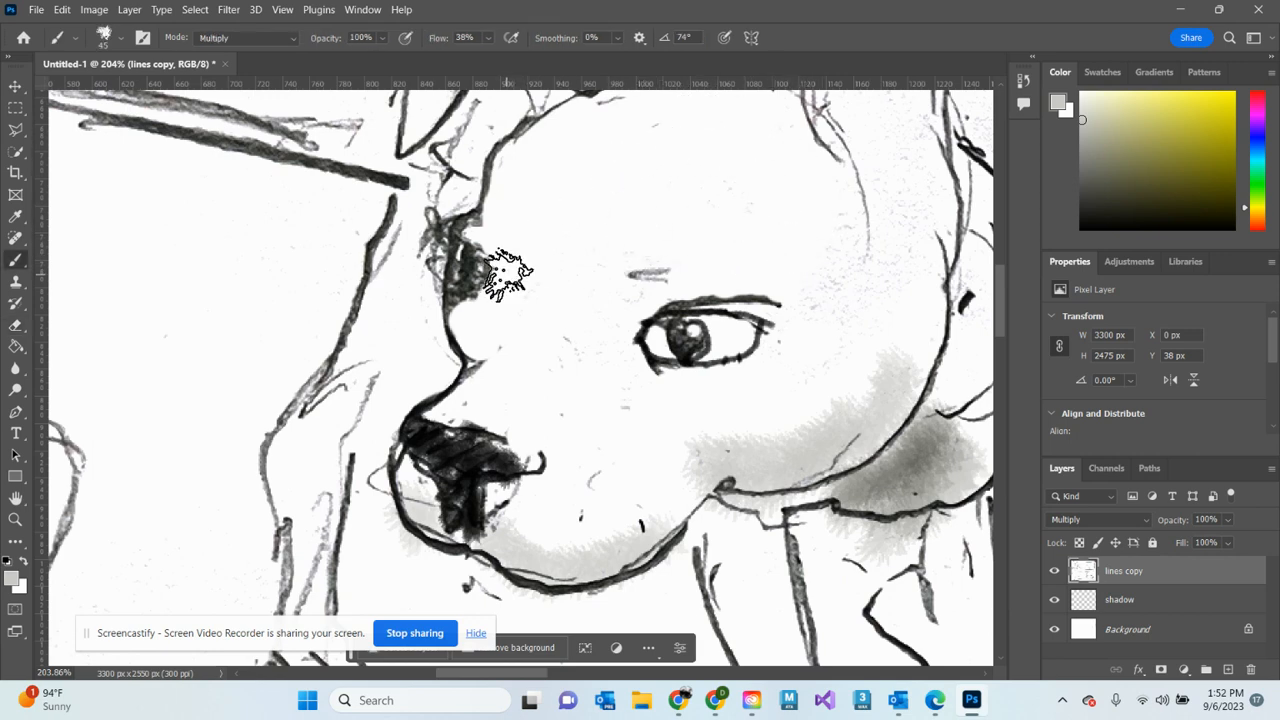
pyautogui.click(1145, 603)
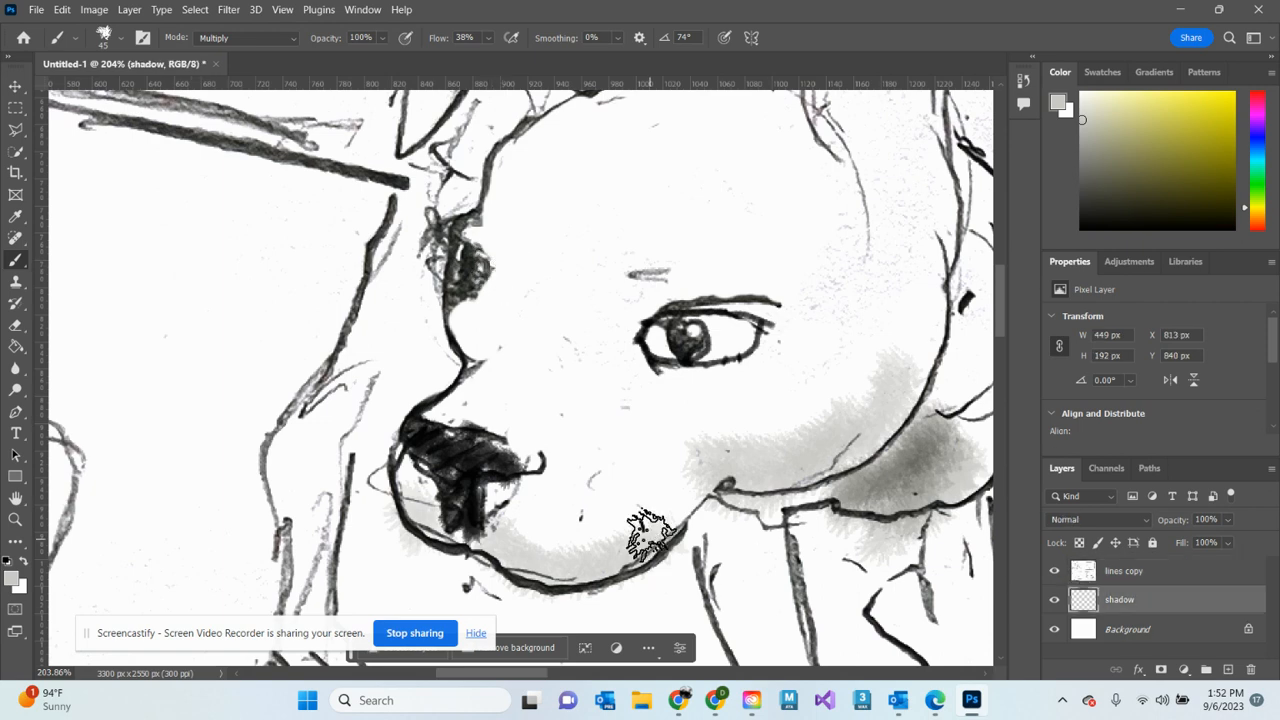
pyautogui.moveTo(484, 320); pyautogui.dragTo(449, 334)
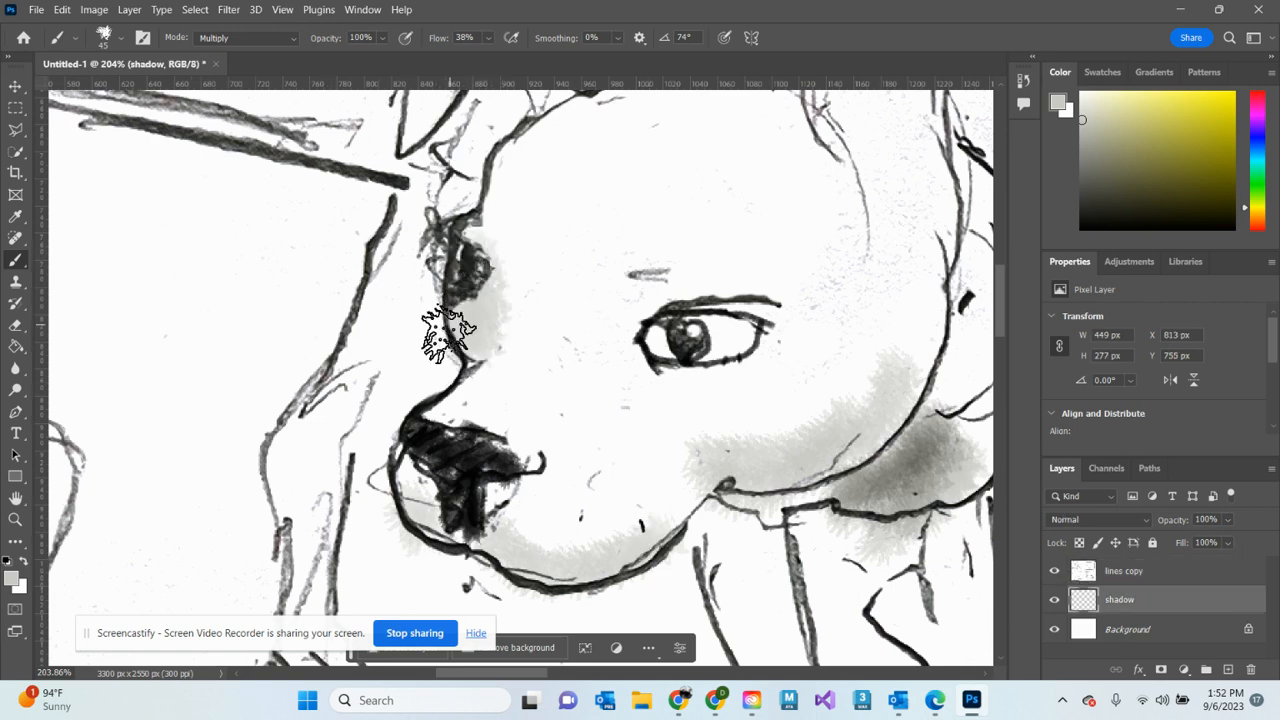
pyautogui.moveTo(524, 520)
pyautogui.mouseDown()
pyautogui.moveTo(571, 543)
pyautogui.moveTo(623, 537)
pyautogui.mouseUp()
pyautogui.moveTo(740, 435); pyautogui.dragTo(714, 446)
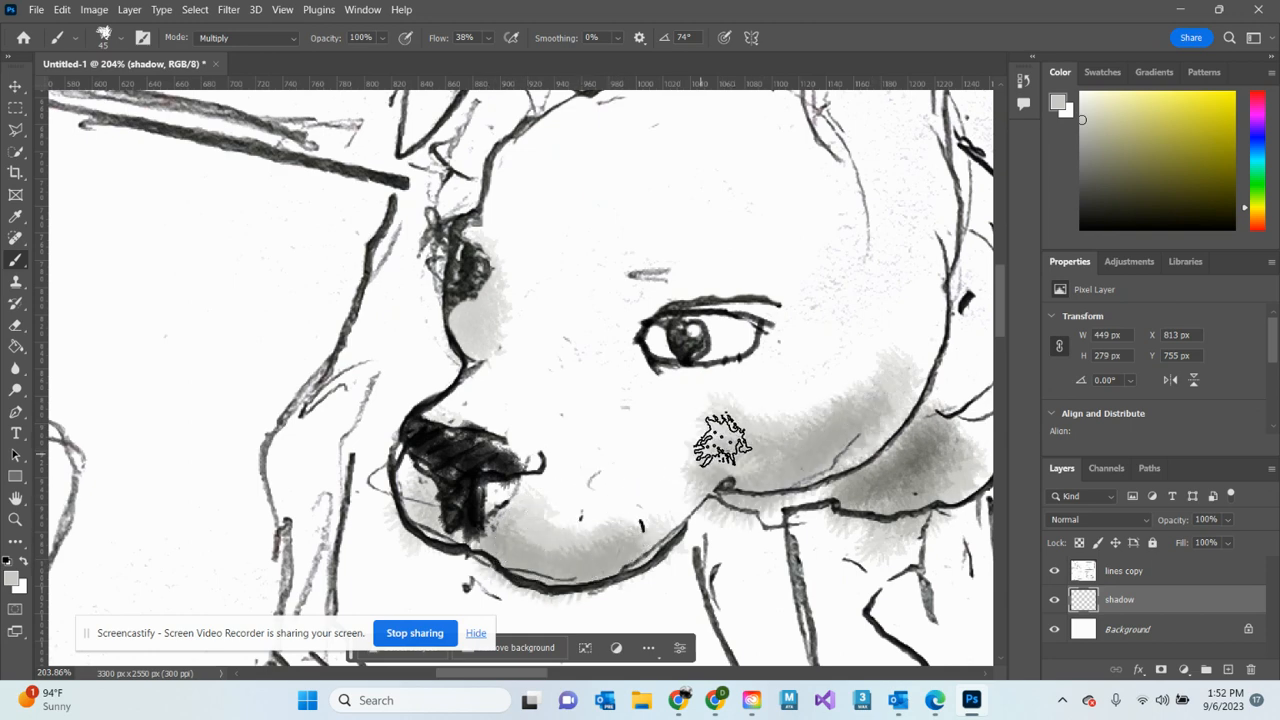
# On the lines copy layer, redraw the outline of the dog's far eye in black with a 9 px brush
pyautogui.click(1120, 570)
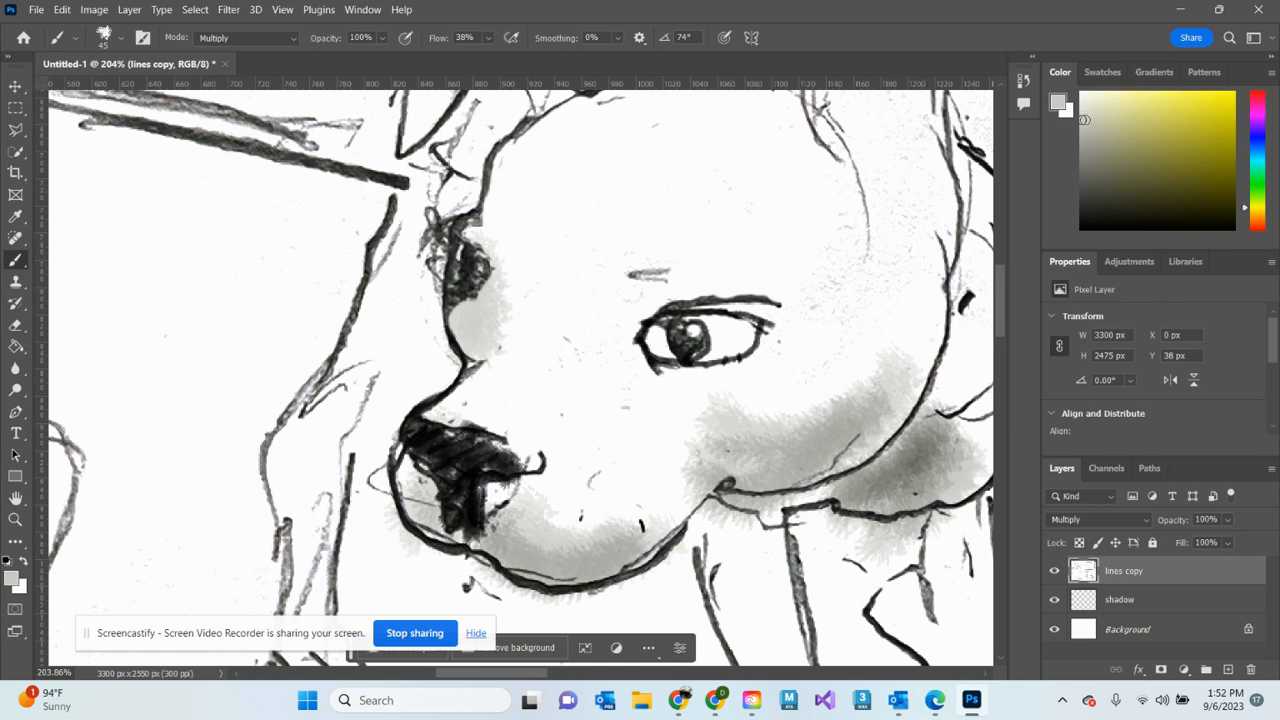
pyautogui.moveTo(1083, 120); pyautogui.dragTo(1080, 229)
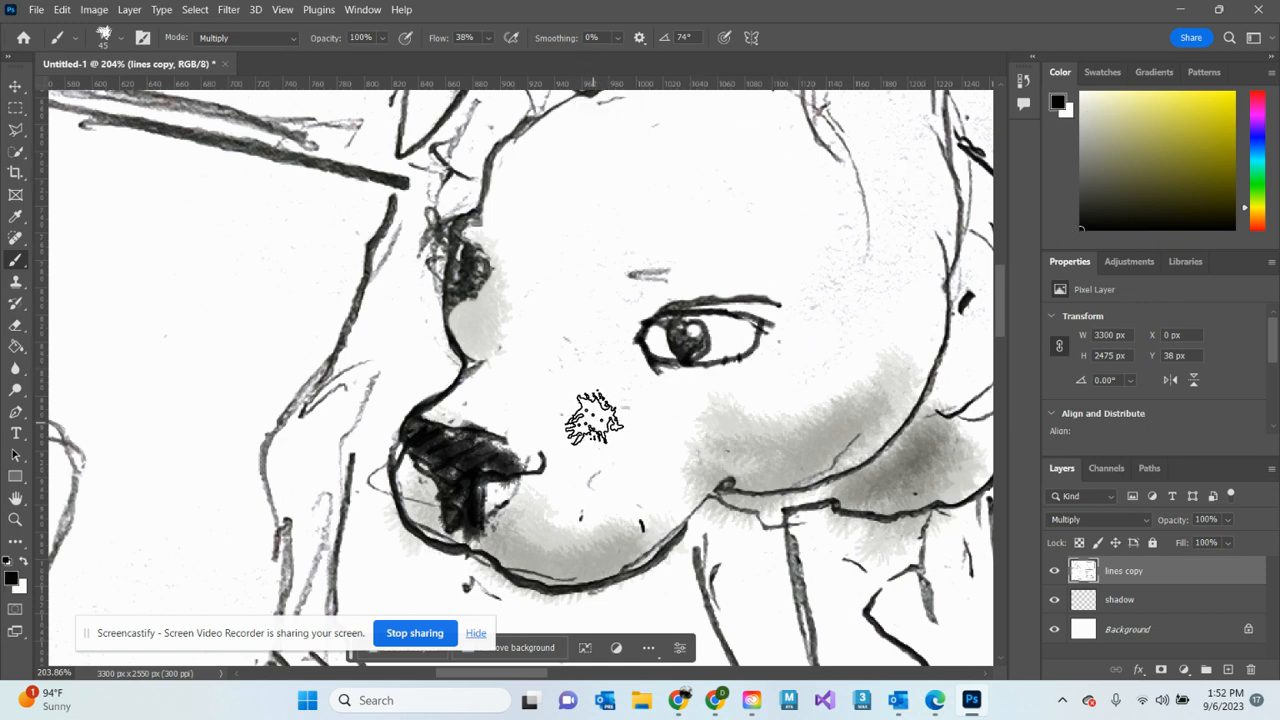
pyautogui.press('[')
pyautogui.press('[')
pyautogui.press('[')
pyautogui.press('[')
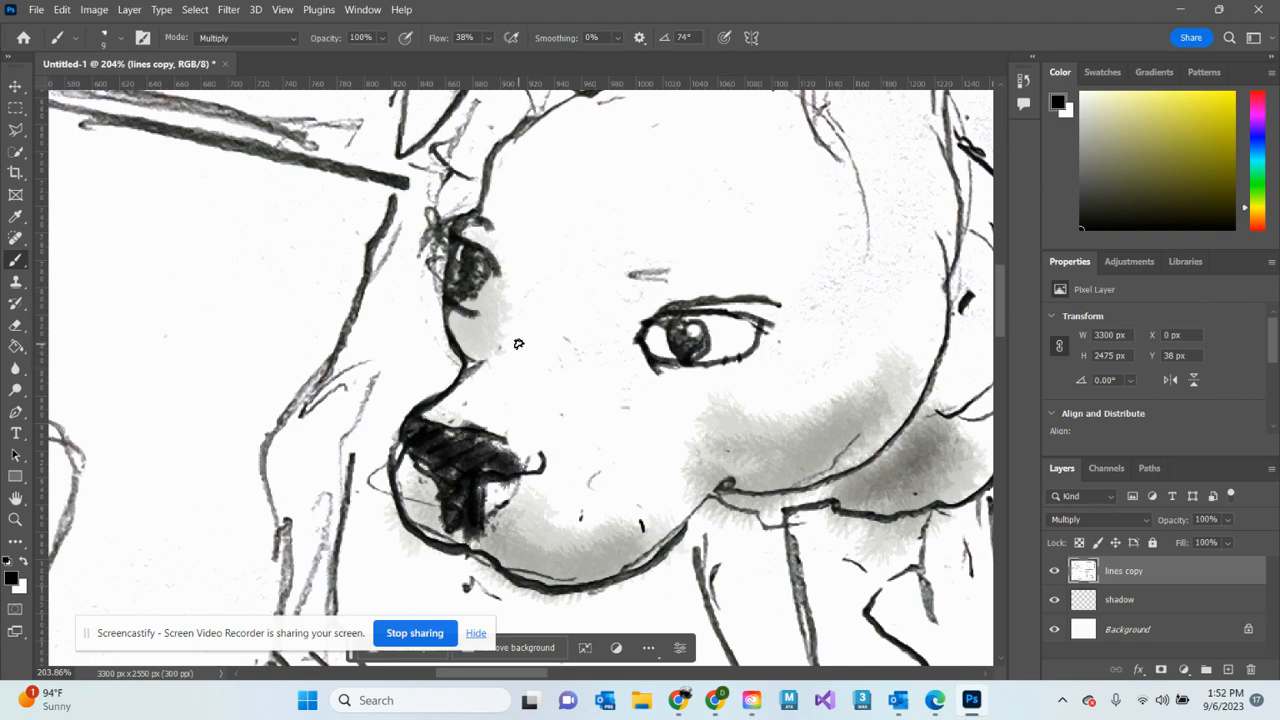
pyautogui.moveTo(501, 334)
pyautogui.mouseDown()
pyautogui.moveTo(456, 380)
pyautogui.moveTo(630, 404)
pyautogui.moveTo(760, 443)
pyautogui.mouseUp()
# Ink the outlines of the walking person's trouser legs in black, adding the cuff and lower edge of the bent rear leg
pyautogui.scroll(-5, 559, 442)
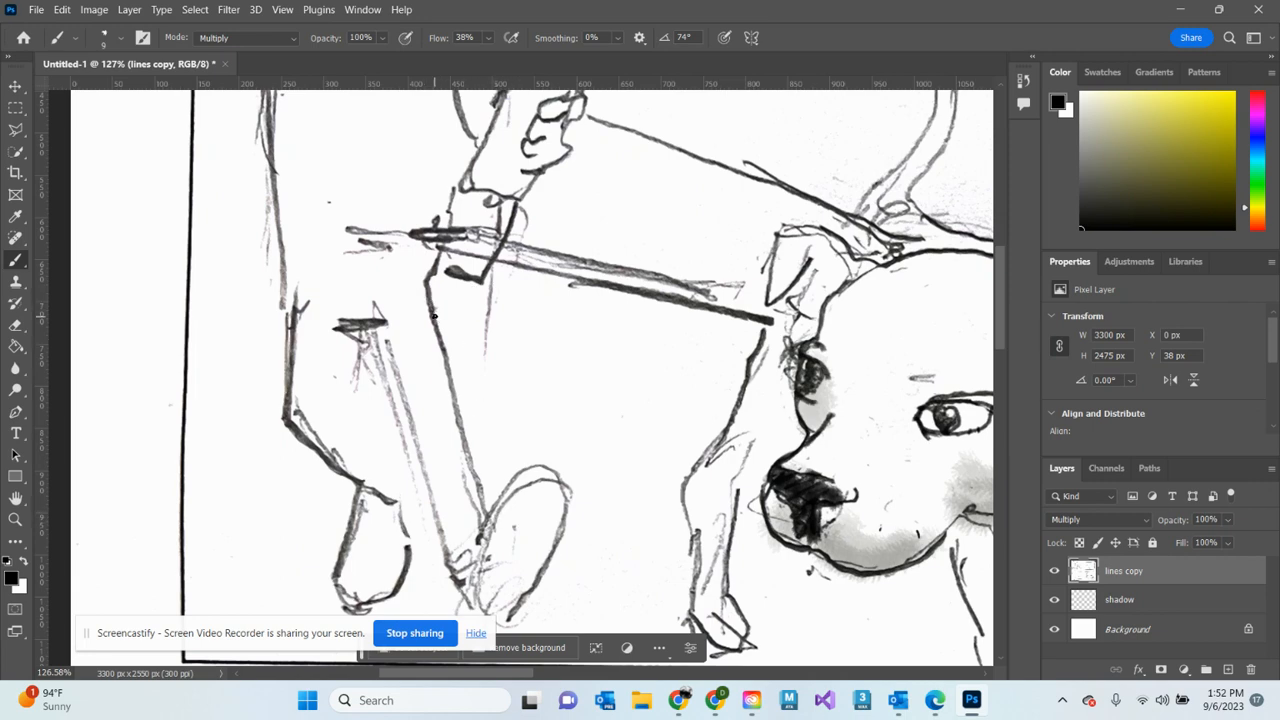
pyautogui.moveTo(485, 512); pyautogui.dragTo(432, 306)
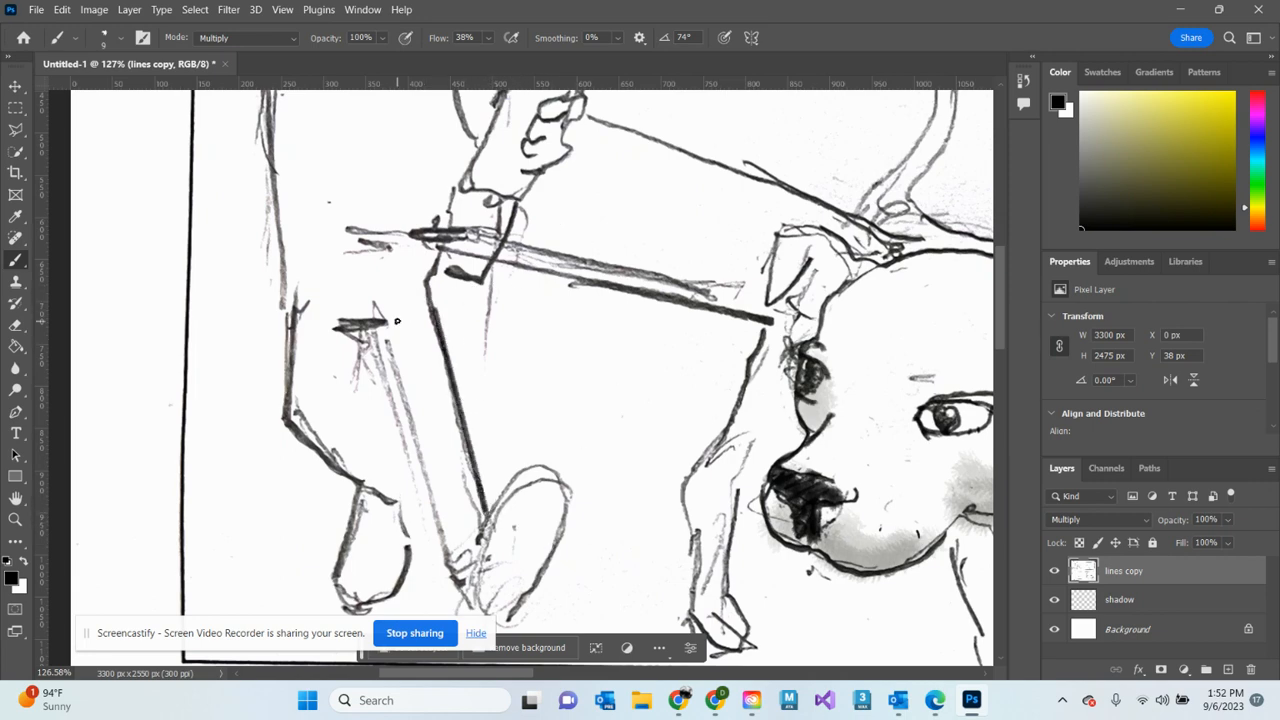
pyautogui.keyDown('shift'); pyautogui.click(451, 572); pyautogui.keyUp('shift')
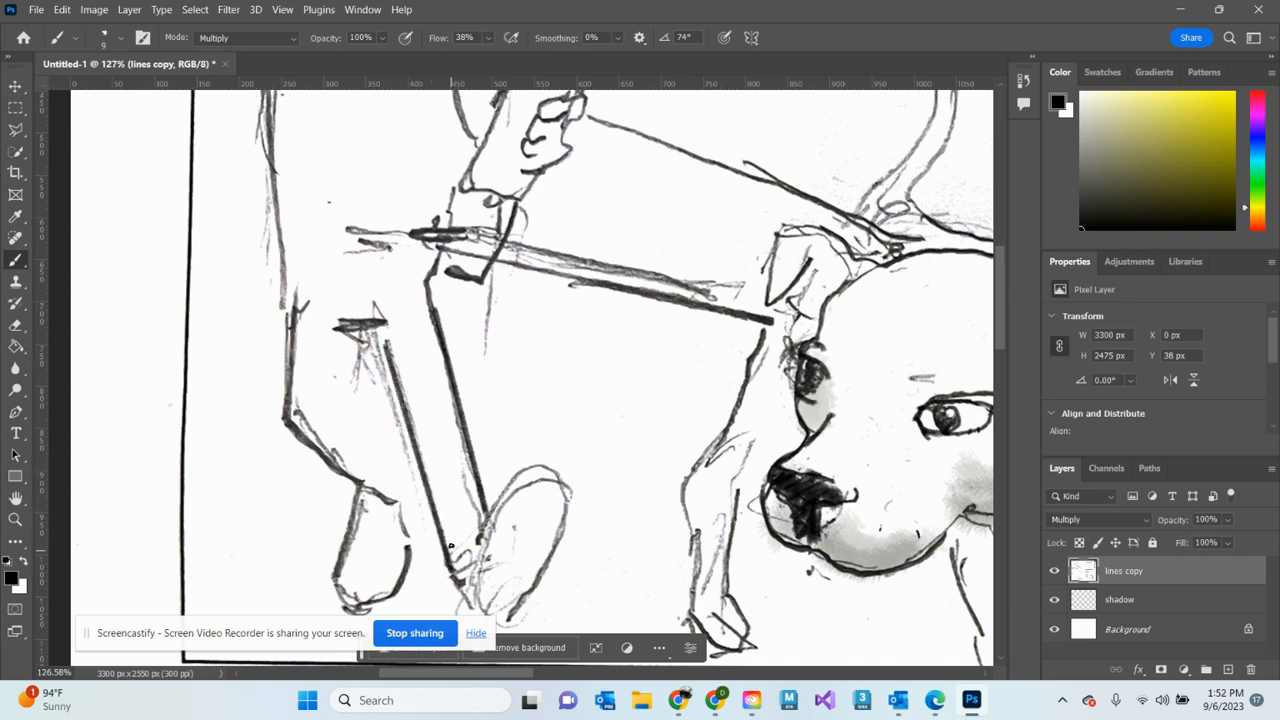
pyautogui.keyDown('shift'); pyautogui.click(343, 417); pyautogui.keyUp('shift')
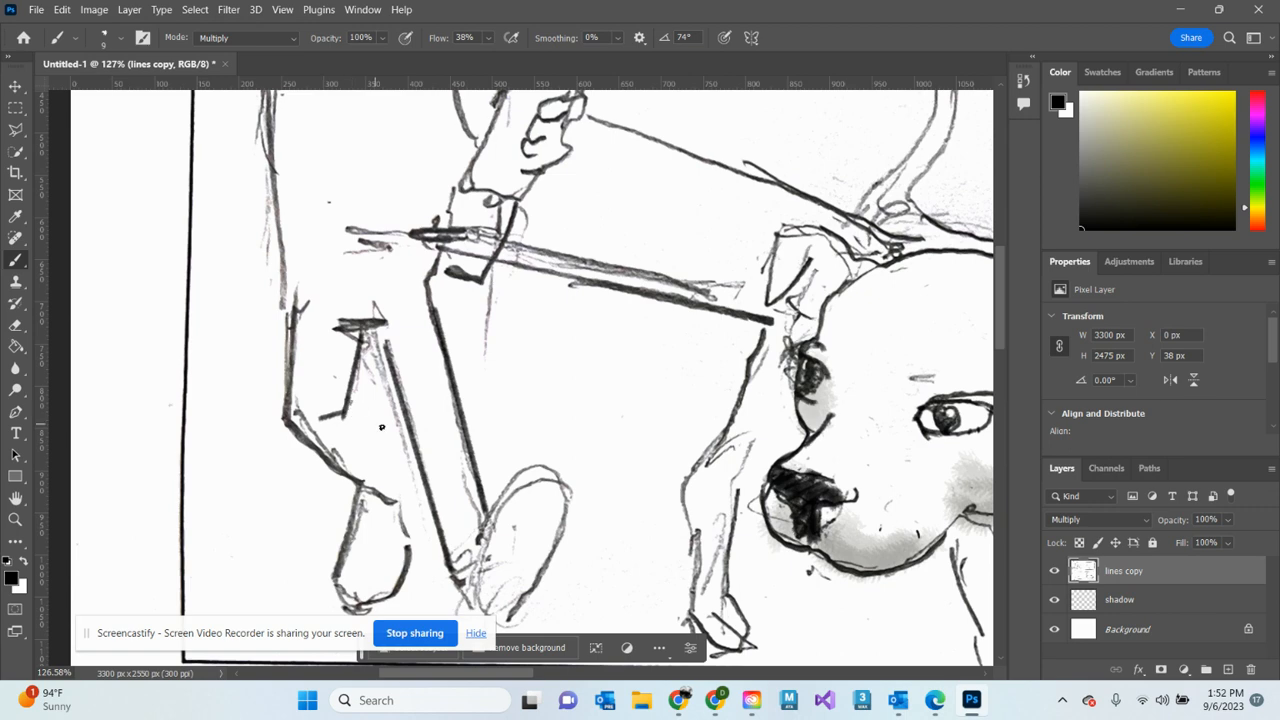
pyautogui.keyDown('shift'); pyautogui.click(403, 434); pyautogui.keyUp('shift')
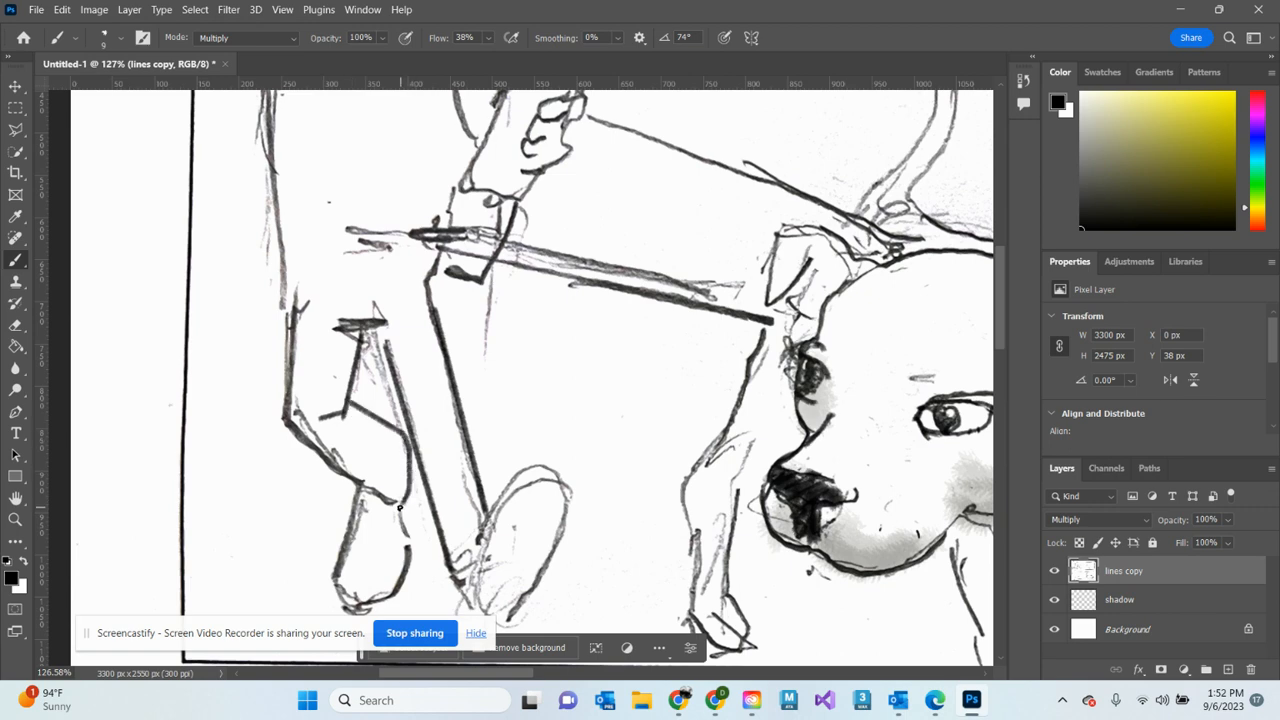
# On the shadow layer, shade the person's trouser legs, wrist and front shoe in light grey with a 50 px brush
pyautogui.click(1119, 598)
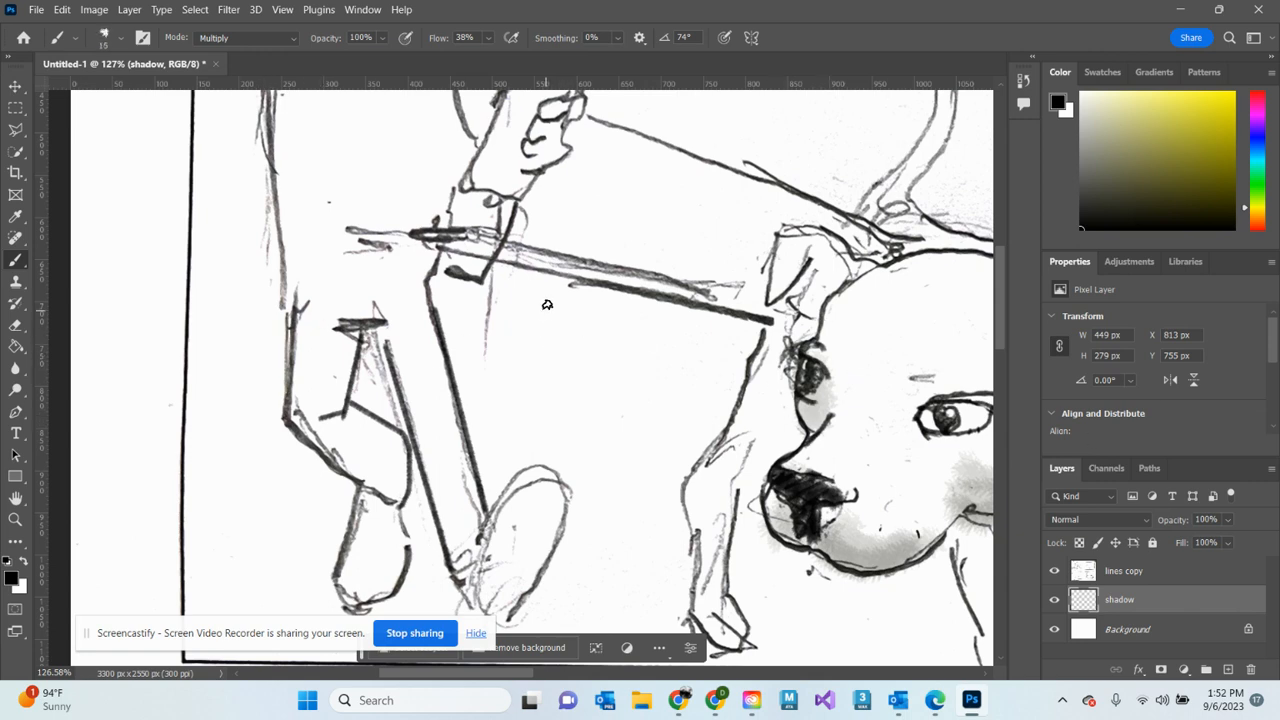
pyautogui.press(']')
pyautogui.press(']')
pyautogui.press(']')
pyautogui.moveTo(1093, 147); pyautogui.dragTo(1080, 120)
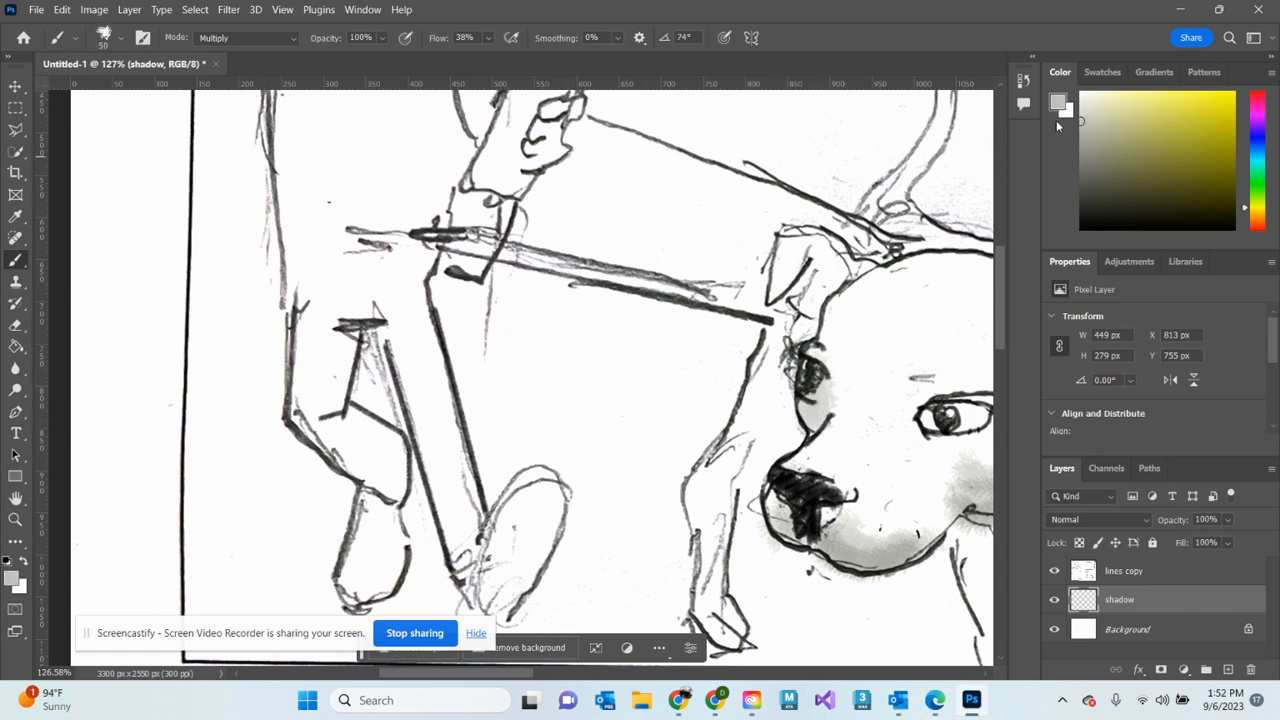
pyautogui.press(']')
pyautogui.moveTo(349, 340); pyautogui.dragTo(318, 440)
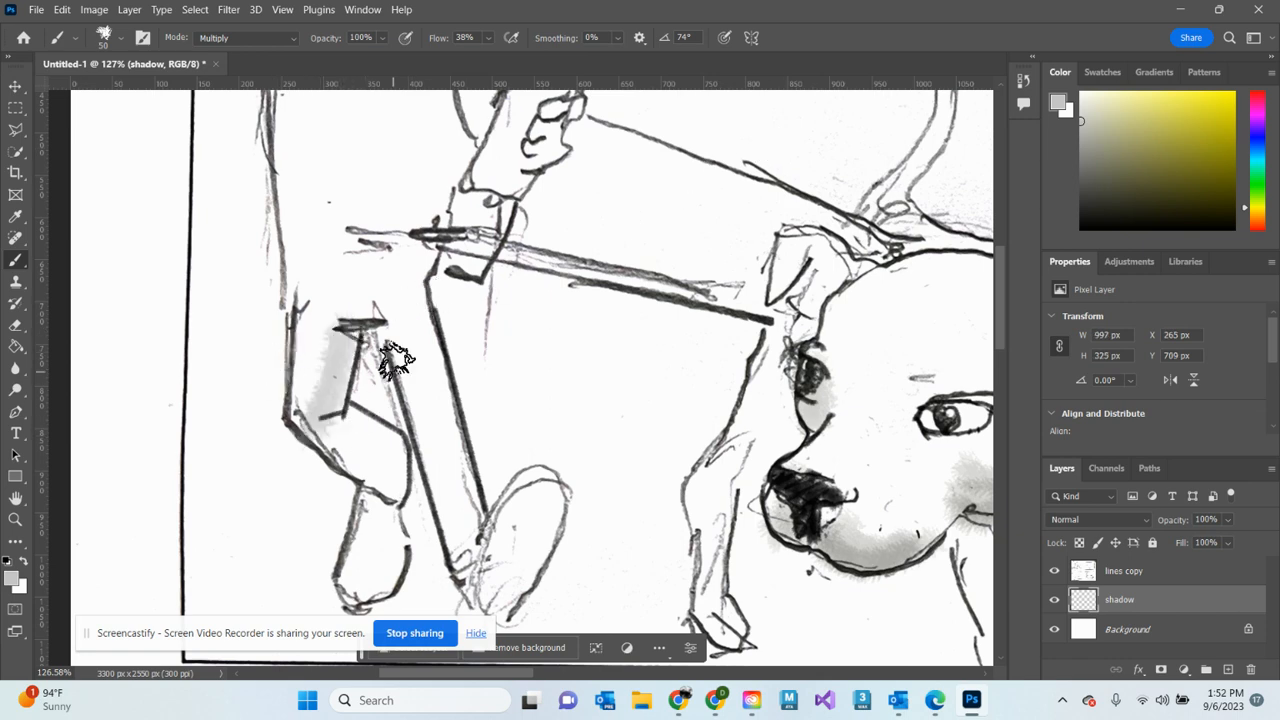
pyautogui.moveTo(374, 314); pyautogui.dragTo(470, 500)
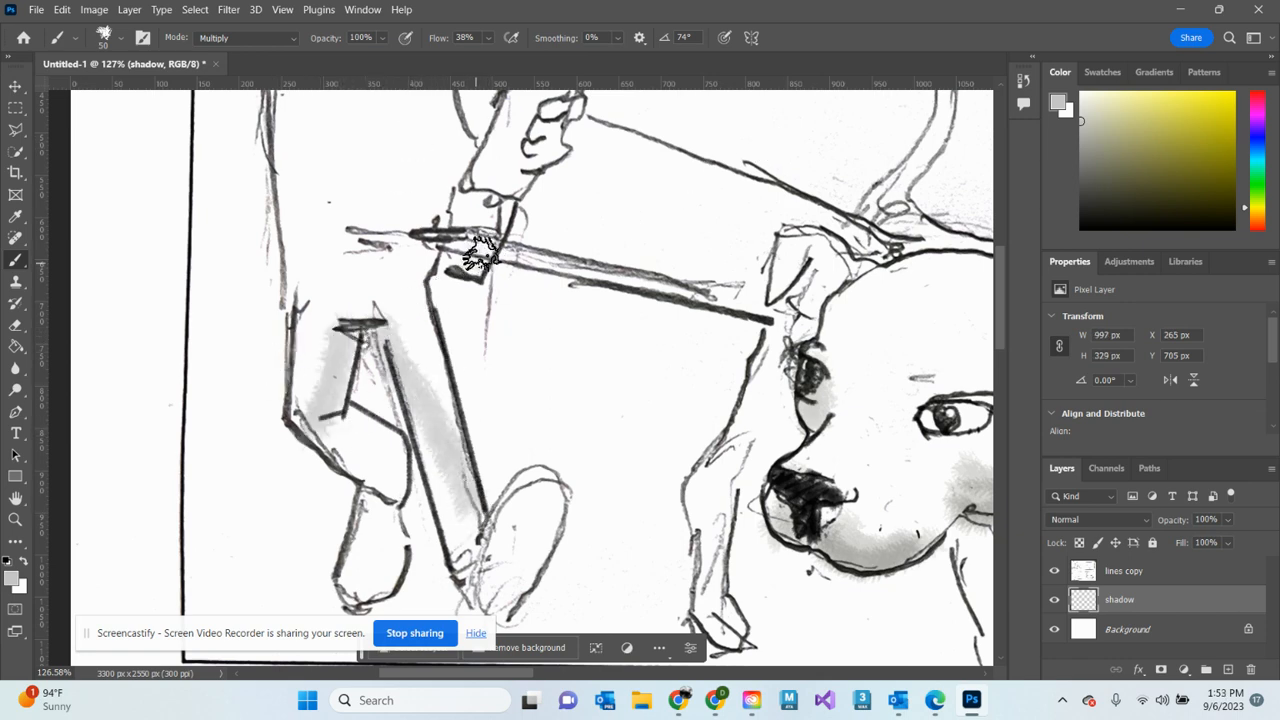
pyautogui.moveTo(476, 255); pyautogui.dragTo(451, 237)
pyautogui.moveTo(404, 333)
pyautogui.mouseDown()
pyautogui.moveTo(461, 569)
pyautogui.moveTo(495, 574)
pyautogui.moveTo(483, 577)
pyautogui.moveTo(523, 542)
pyautogui.moveTo(476, 595)
pyautogui.moveTo(519, 531)
pyautogui.moveTo(484, 581)
pyautogui.moveTo(513, 603)
pyautogui.moveTo(532, 521)
pyautogui.moveTo(511, 578)
pyautogui.moveTo(505, 530)
pyautogui.mouseUp()
# Move the new empty layer beneath the shadow layer and name it "background"
pyautogui.scroll(-5, 585, 536)
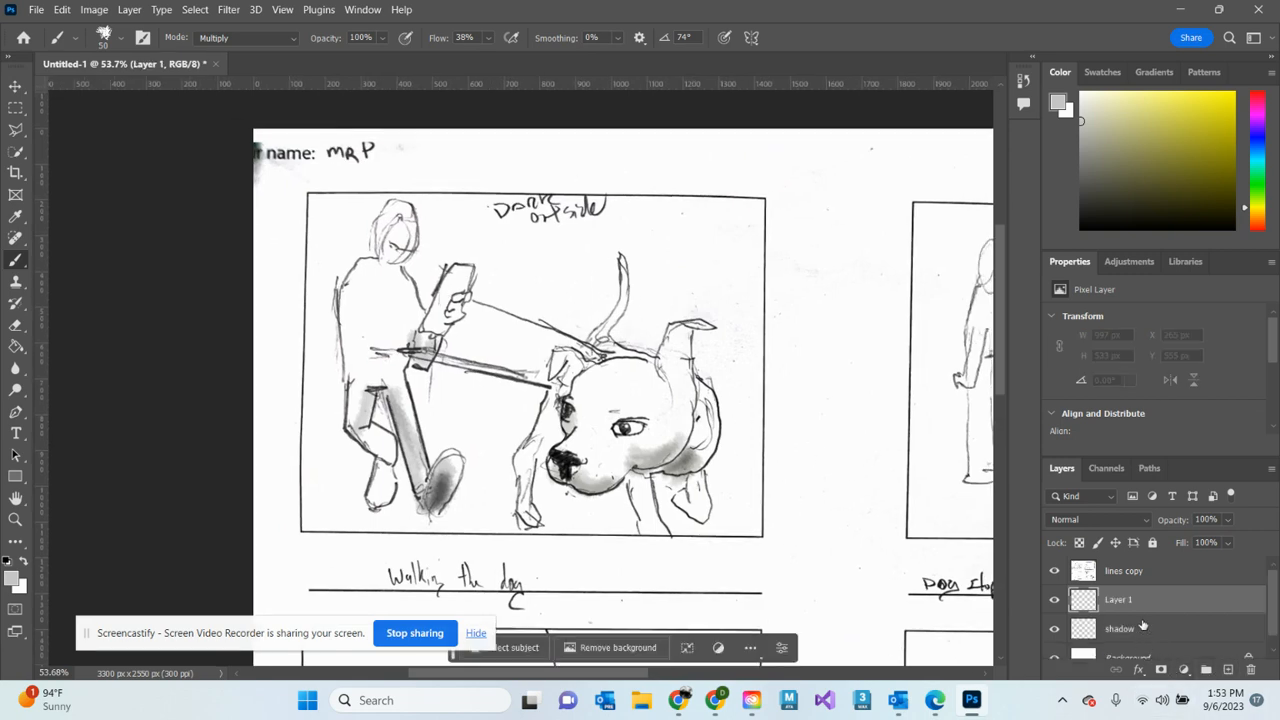
pyautogui.moveTo(1142, 623); pyautogui.dragTo(1125, 648)
pyautogui.doubleClick(1120, 629)
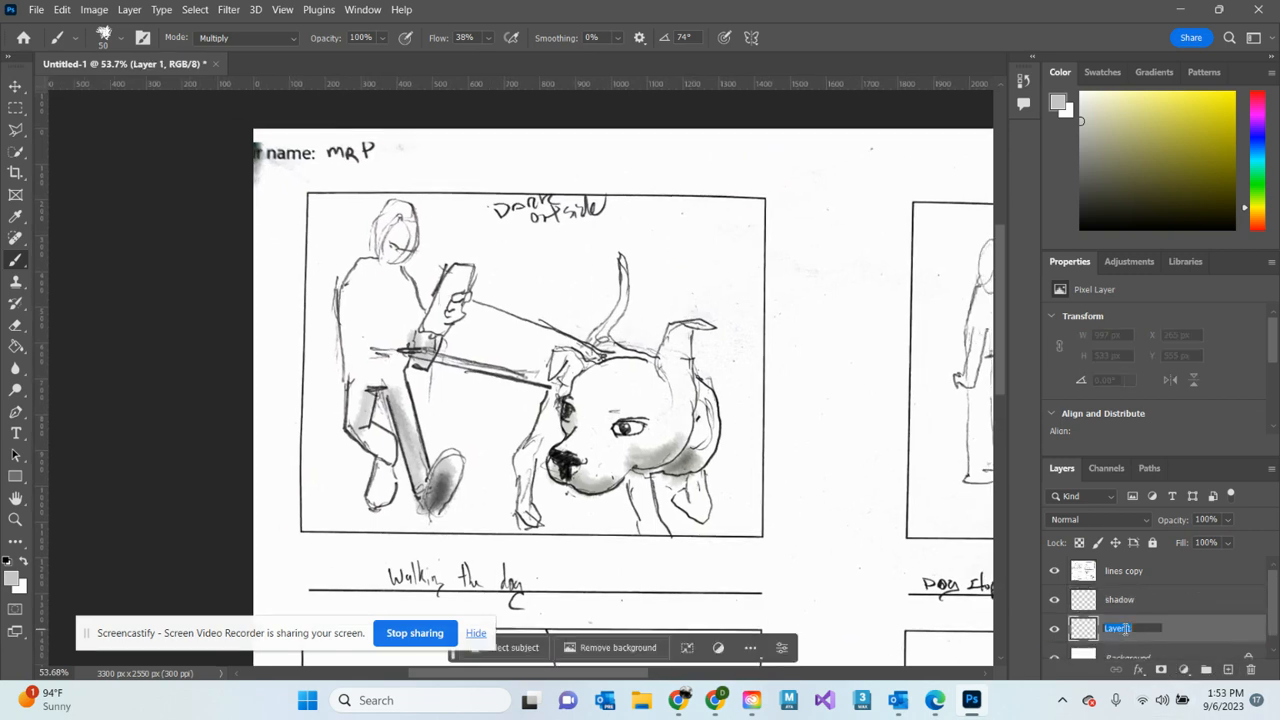
pyautogui.write('background')
pyautogui.press('Return')
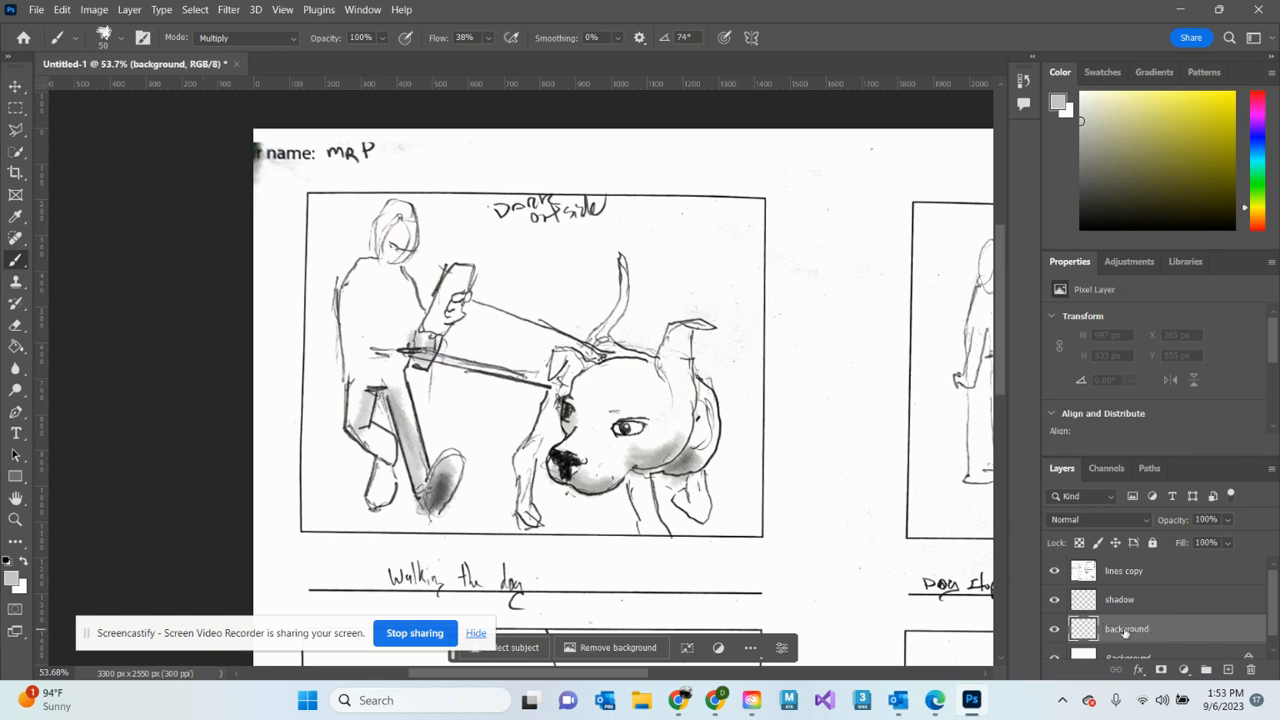
# Choose a dark green painting colour and dab it once in the page margin above the gap between the top panels
pyautogui.click(1257, 186)
pyautogui.click(1203, 185)
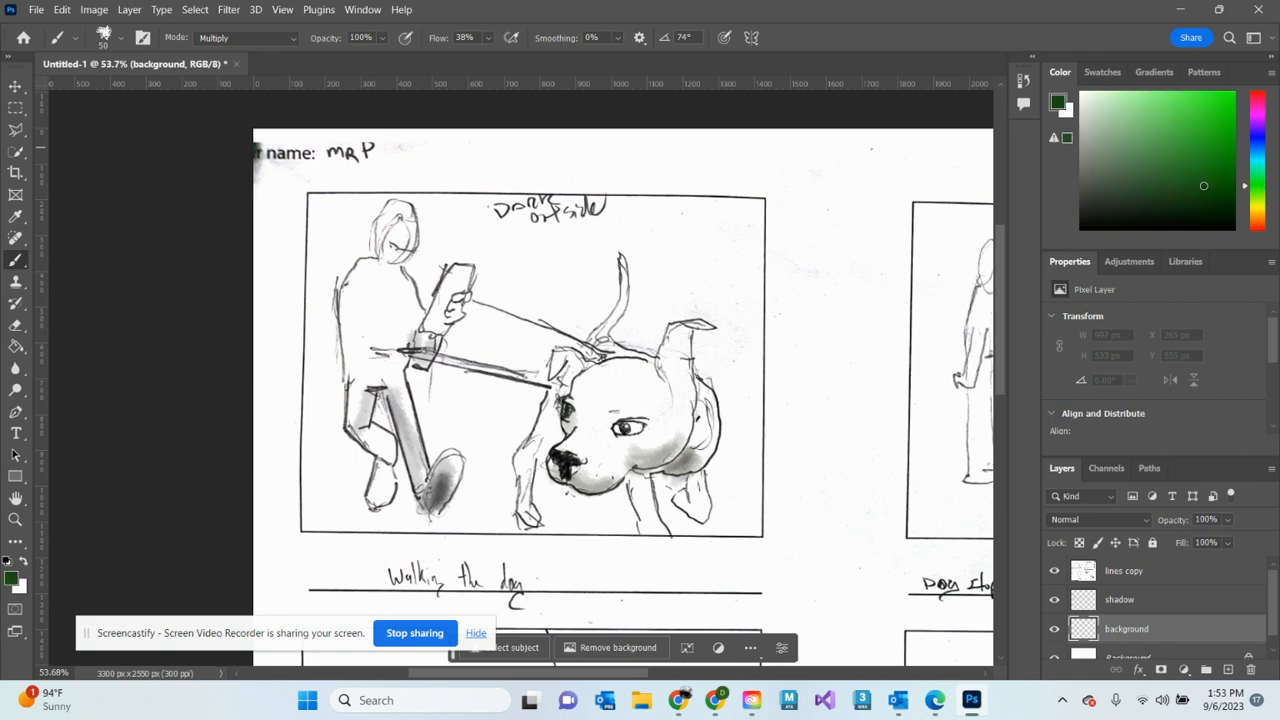
pyautogui.click(892, 135)
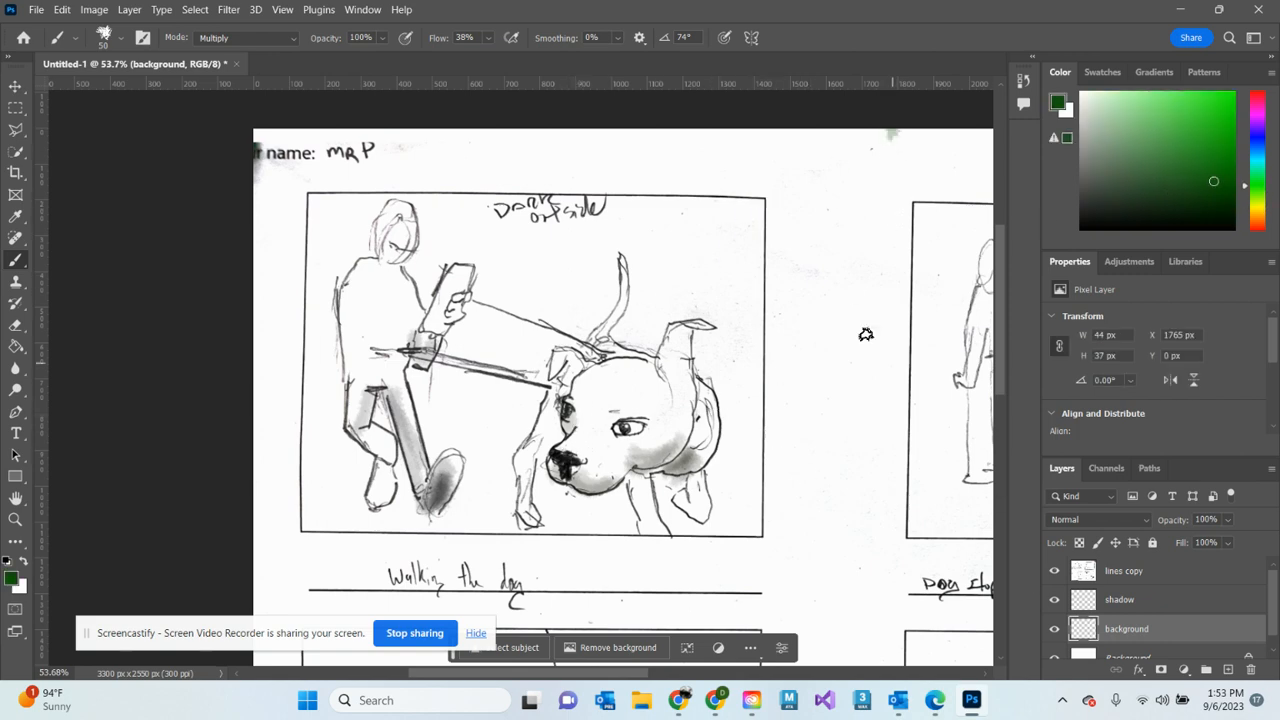
# Enlarge the brush to 1100 px and paint dark green texture across the first panel on the background layer
pyautogui.press(']')
pyautogui.press(']')
pyautogui.press(']')
pyautogui.press(']')
pyautogui.press(']')
pyautogui.press(']')
pyautogui.press(']')
pyautogui.press(']')
pyautogui.press(']')
pyautogui.press(']')
pyautogui.press(']')
pyautogui.press(']')
pyautogui.press(']')
pyautogui.press(']')
pyautogui.press(']')
pyautogui.press(']')
pyautogui.press(']')
pyautogui.press(']')
pyautogui.press(']')
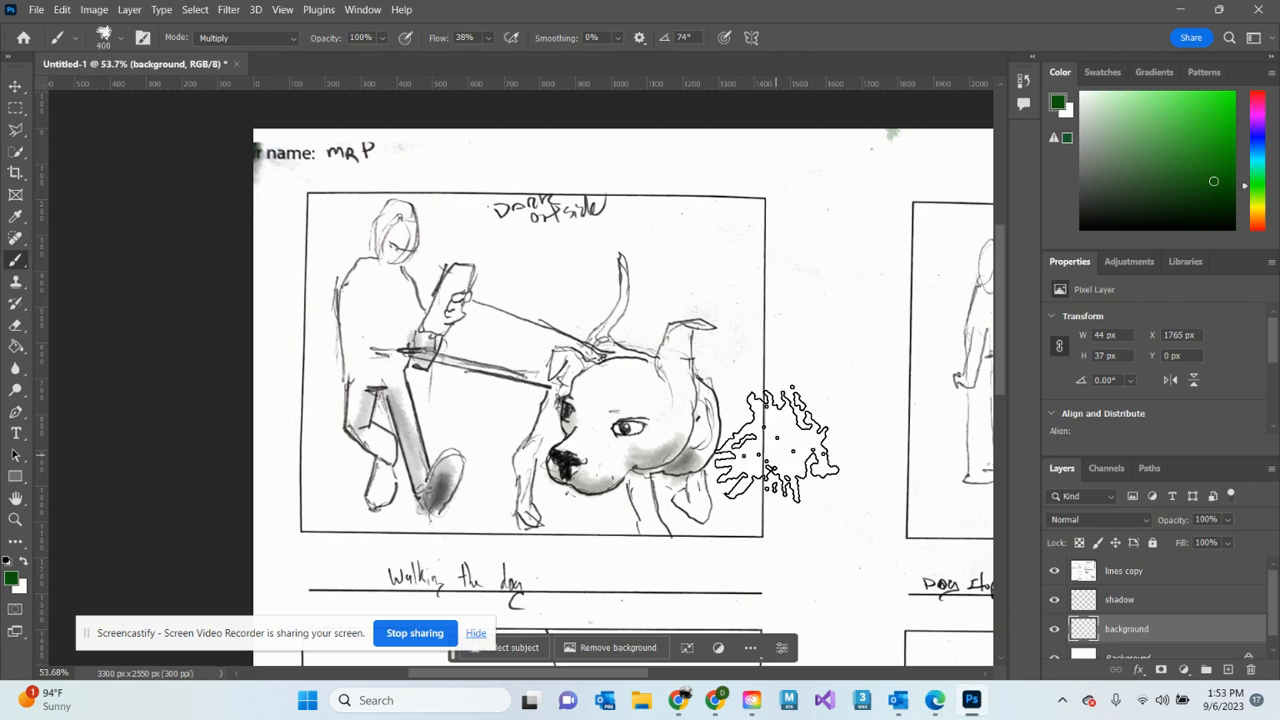
pyautogui.moveTo(758, 459)
pyautogui.mouseDown()
pyautogui.moveTo(652, 461)
pyautogui.moveTo(470, 435)
pyautogui.mouseUp()
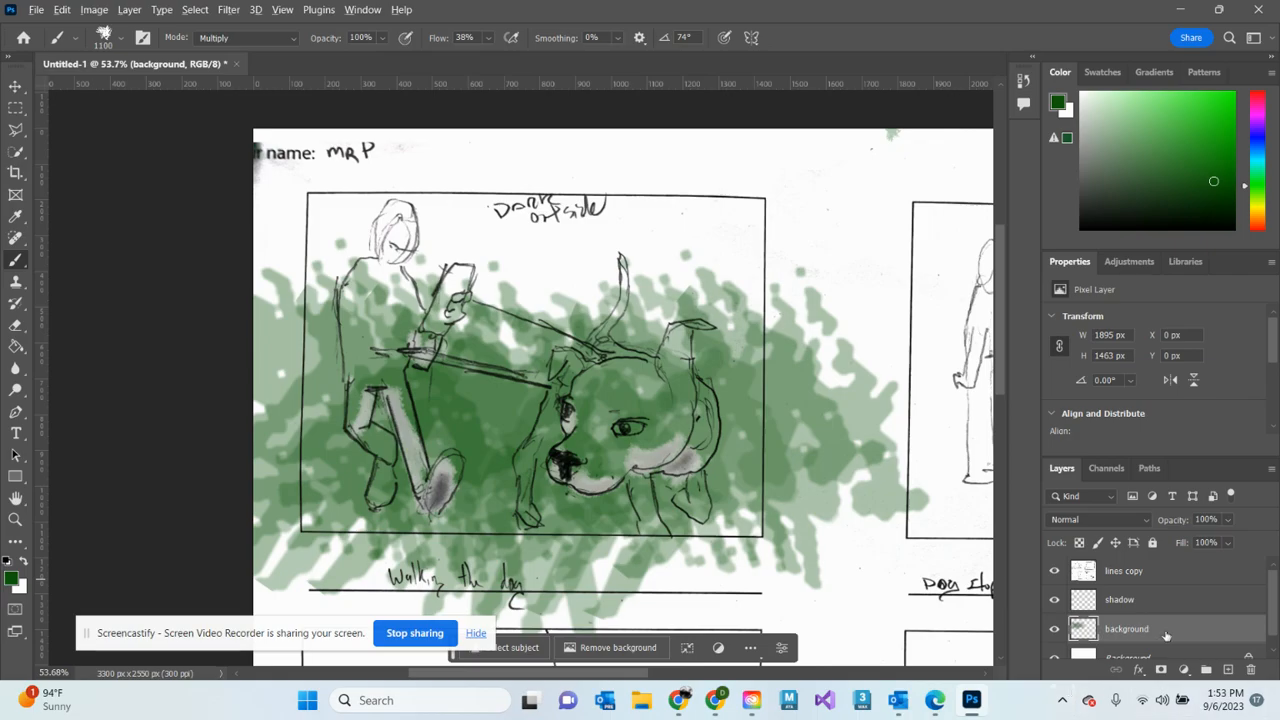
# Undo the green painting across the first panel
pyautogui.hotkey('alt', 'z')
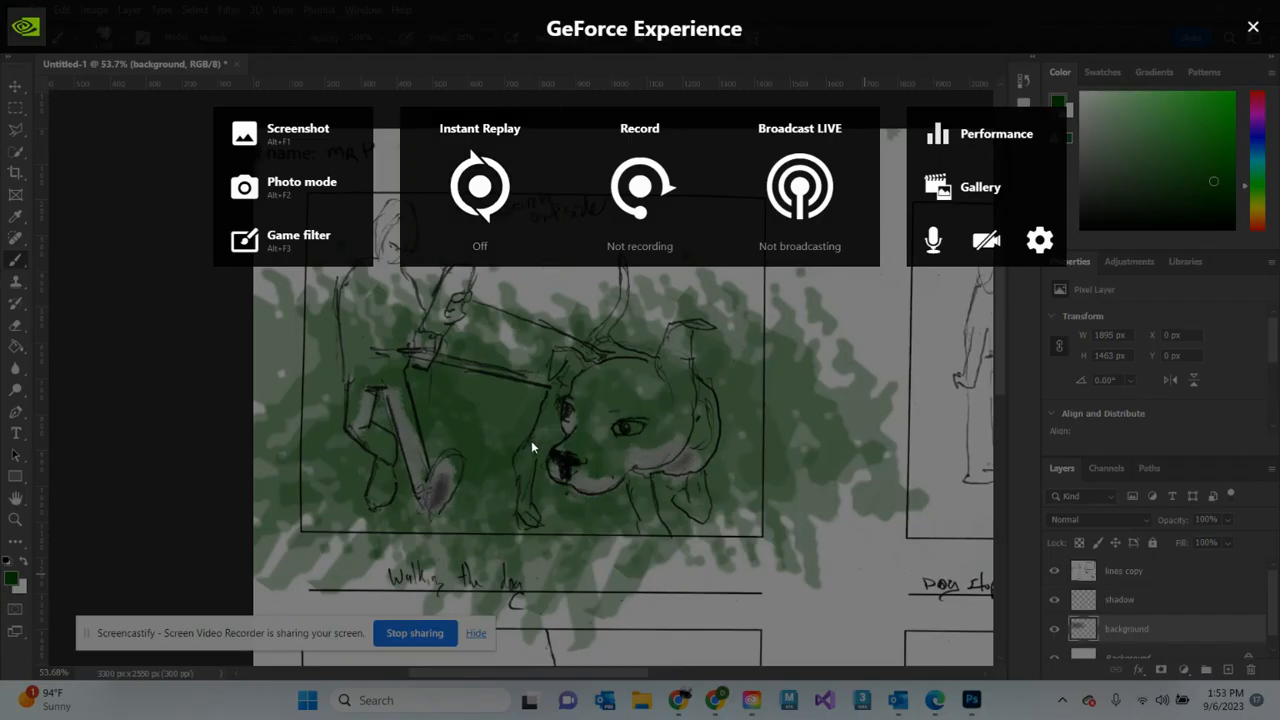
pyautogui.press('Escape')
pyautogui.hotkey('ctrl', 'z')
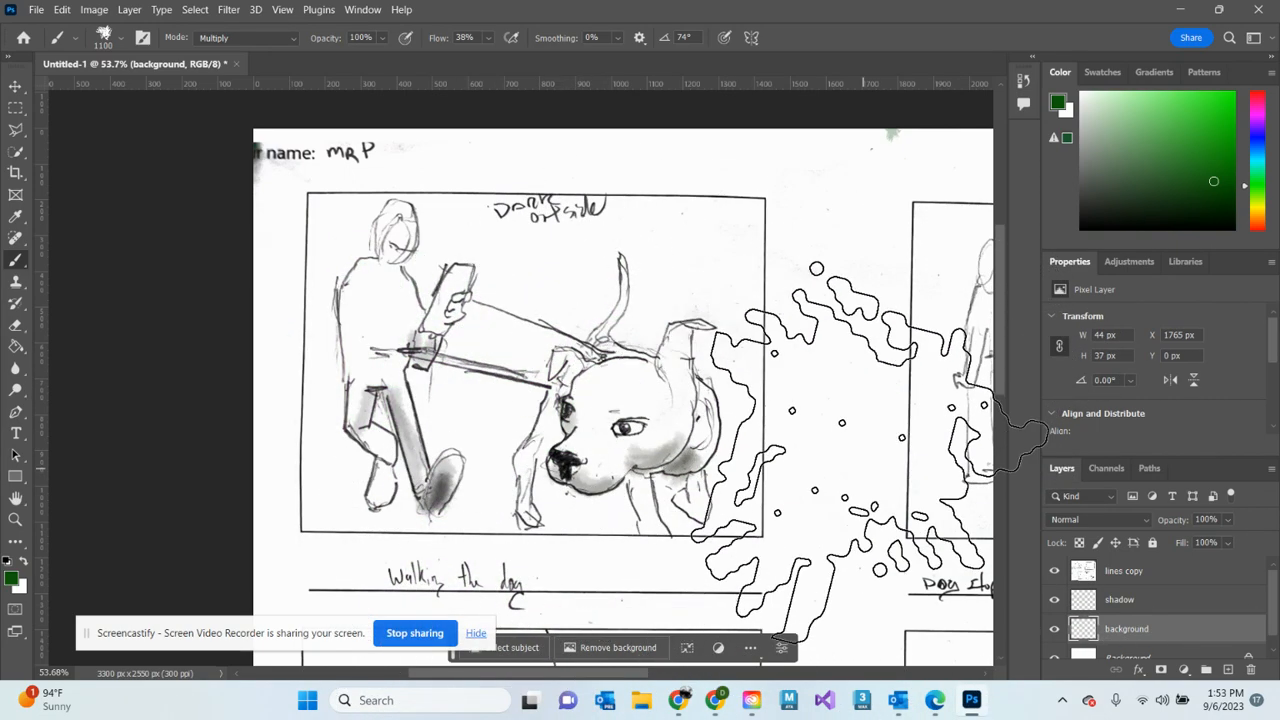
pyautogui.moveTo(870, 450)
pyautogui.mouseDown()
pyautogui.moveTo(423, 117)
pyautogui.moveTo(471, 157)
pyautogui.moveTo(450, 277)
pyautogui.moveTo(467, 299)
pyautogui.mouseUp()
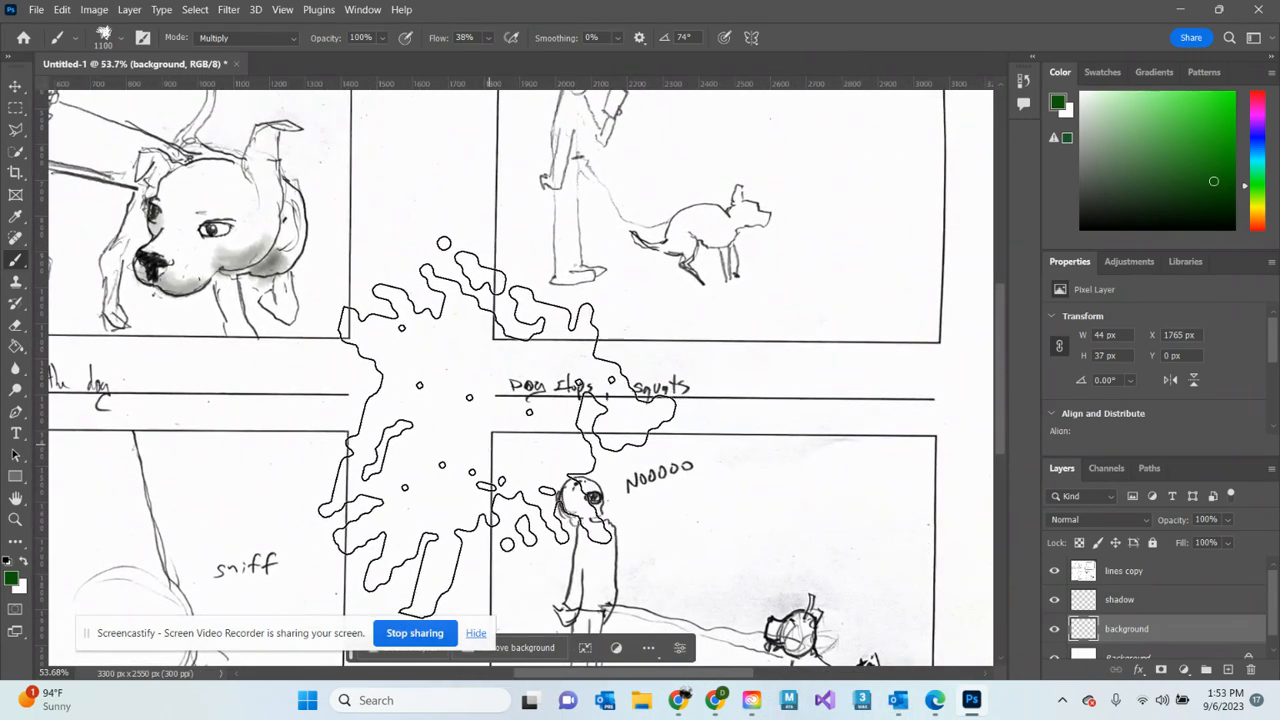
pyautogui.press('e')
pyautogui.scroll(3, 350, 318)
pyautogui.hscroll(-5, 350, 318)
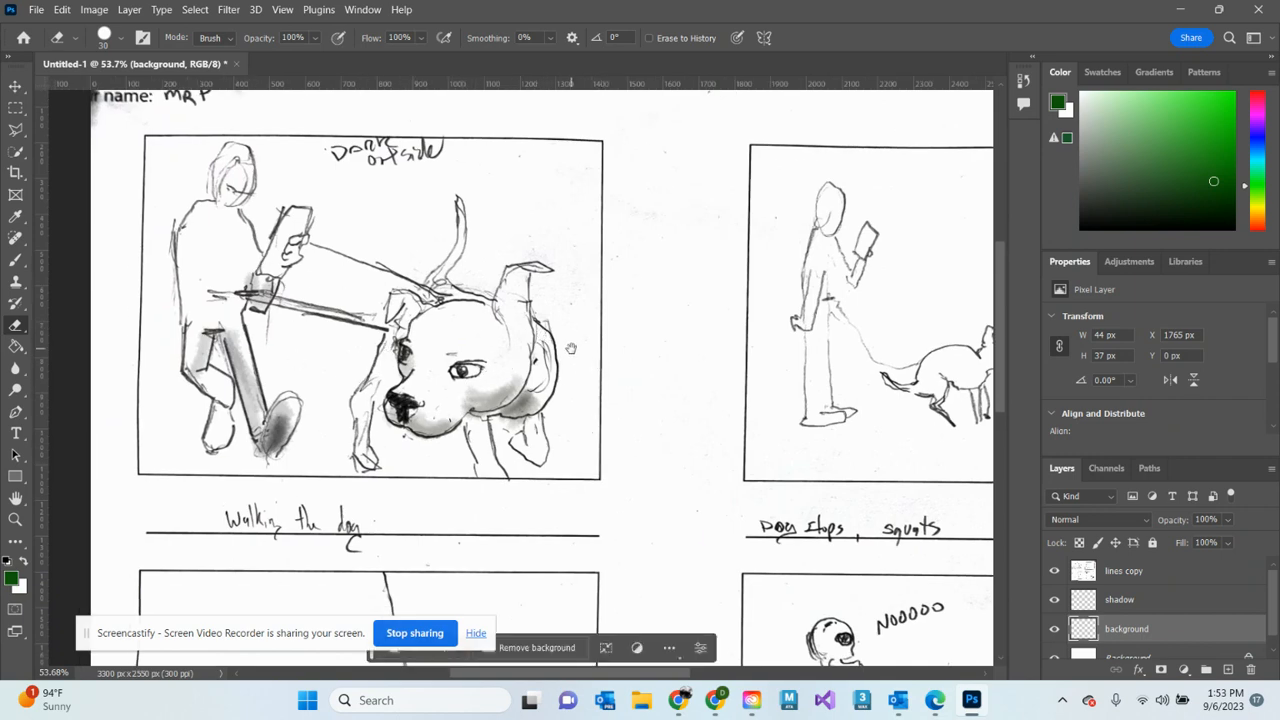
pyautogui.moveTo(571, 348); pyautogui.dragTo(637, 374)
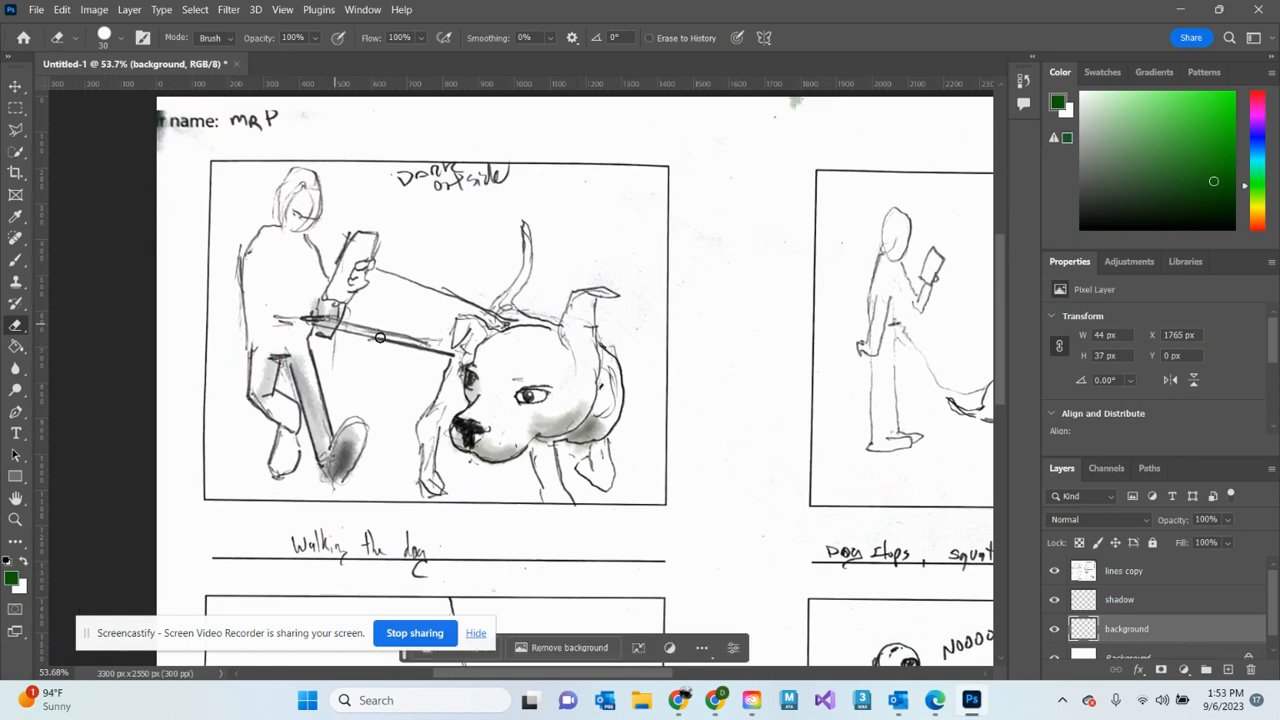
pyautogui.moveTo(719, 587); pyautogui.dragTo(684, 461)
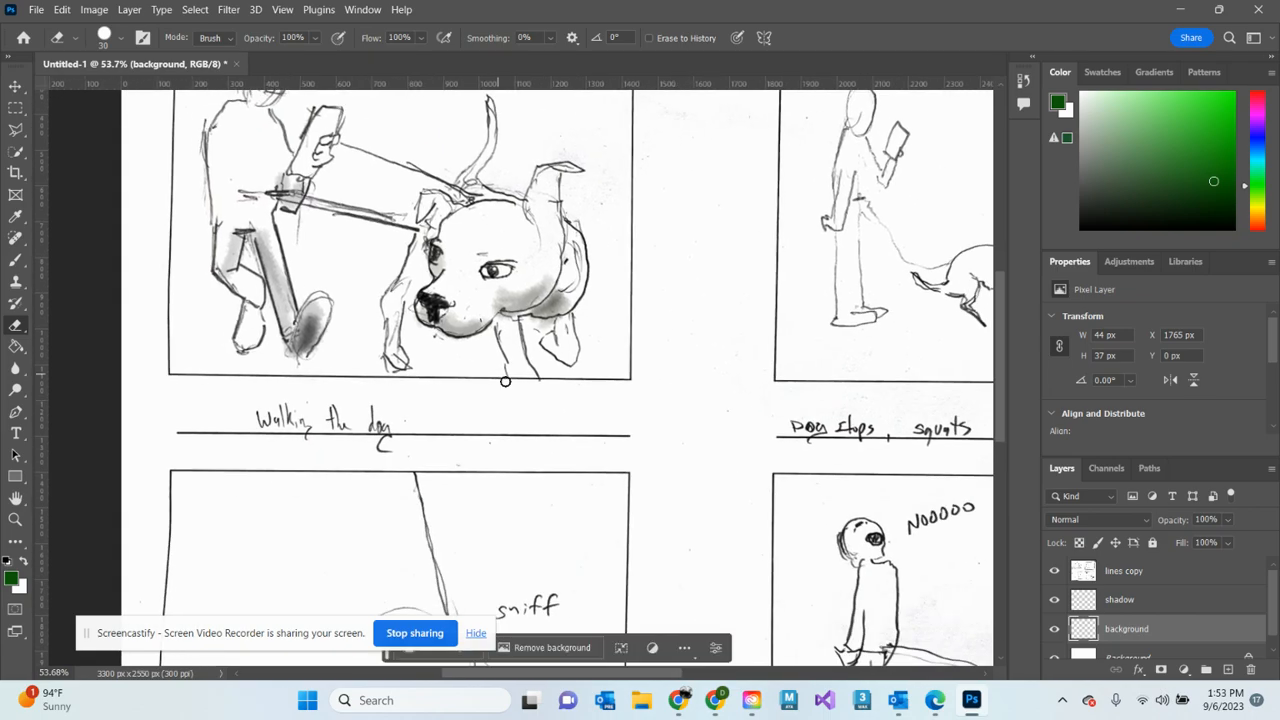